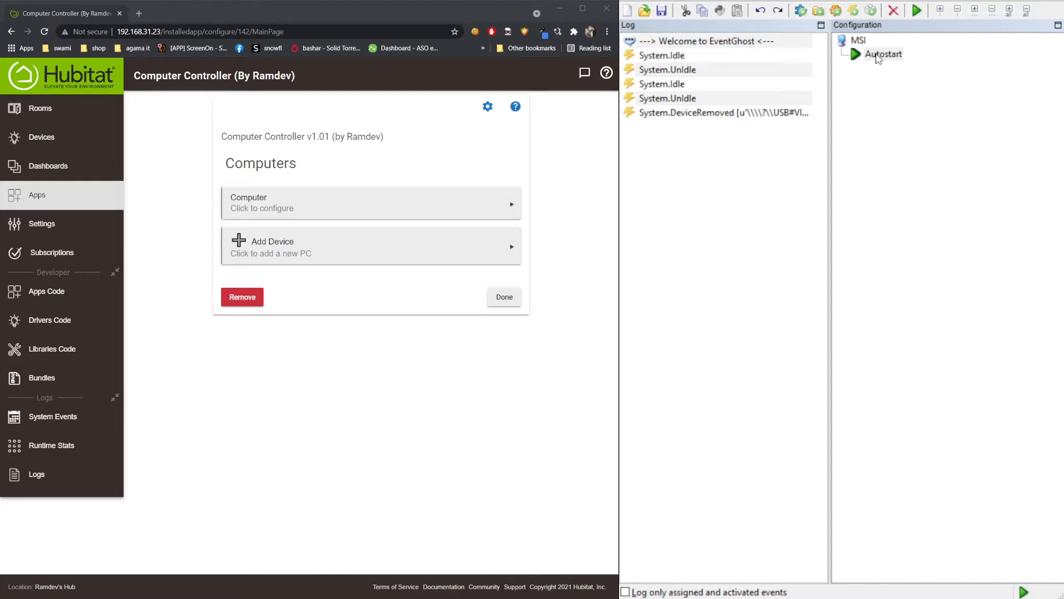
- Add the Hubitat plugin under Autostart in EventGhost
{"action": "left_click", "coordinate": [879, 56]}
{"action": "key", "text": "Up"}
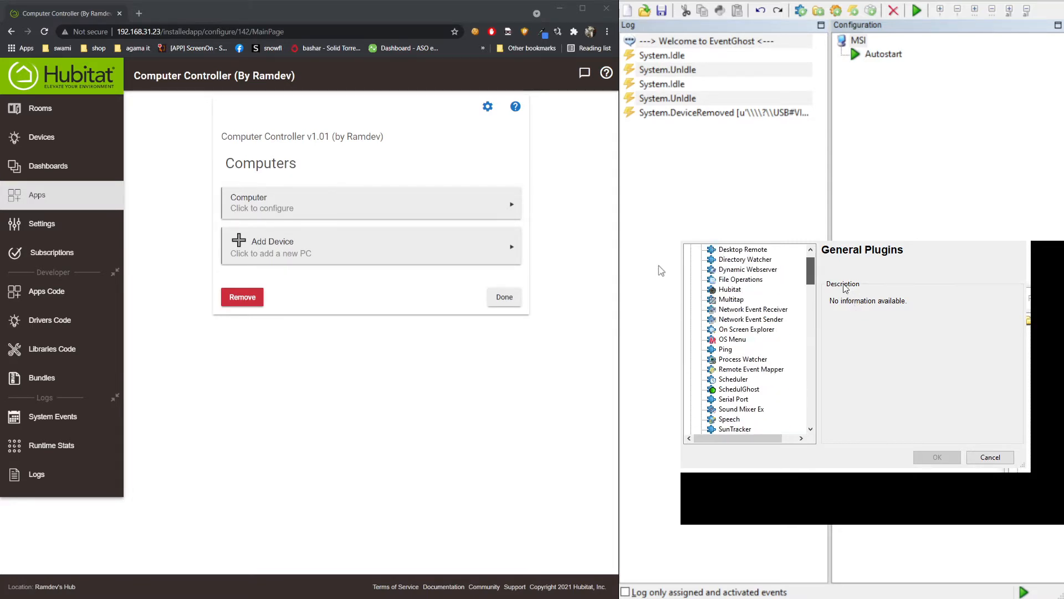
{"action": "left_click", "coordinate": [937, 458]}
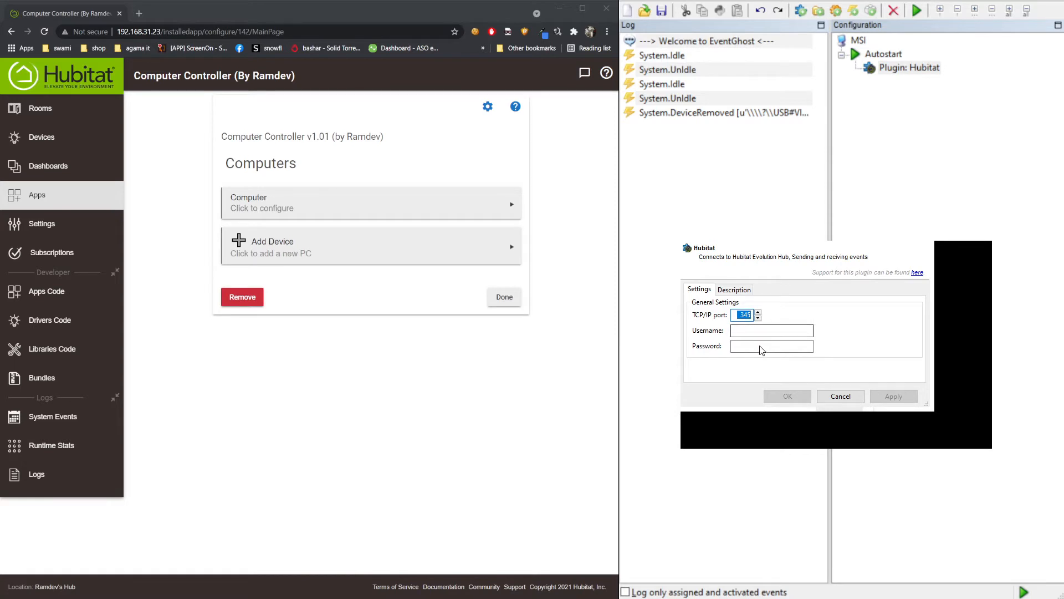
- Configure the Hubitat plugin with TCP/IP port 555, a username and a password
{"action": "type", "text": "555"}
{"action": "key", "text": "Tab"}
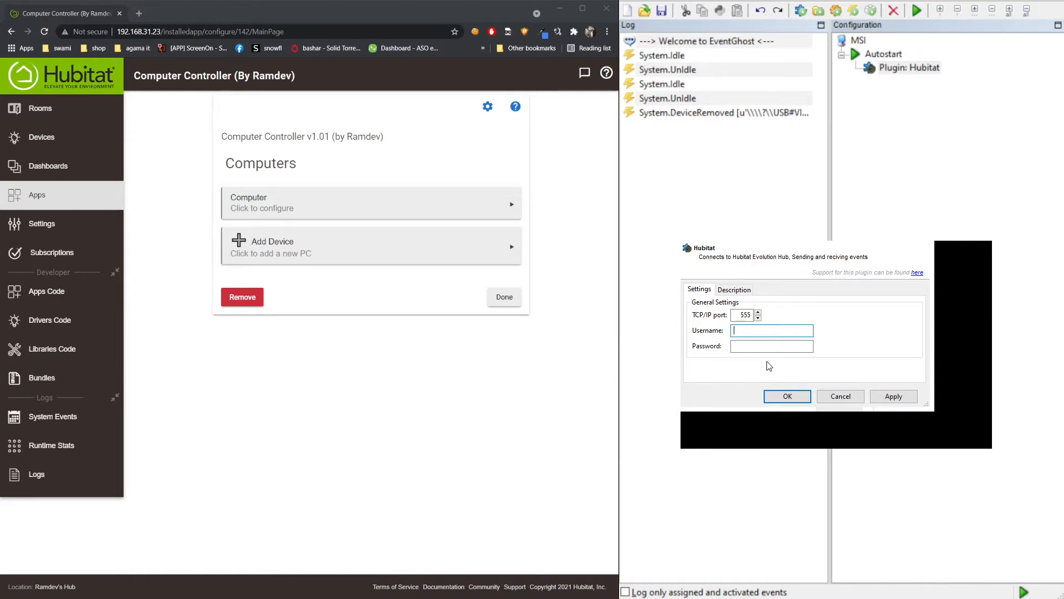
{"action": "type", "text": "user"}
{"action": "key", "text": "Tab"}
{"action": "type", "text": "1234"}
{"action": "left_click", "coordinate": [788, 397]}
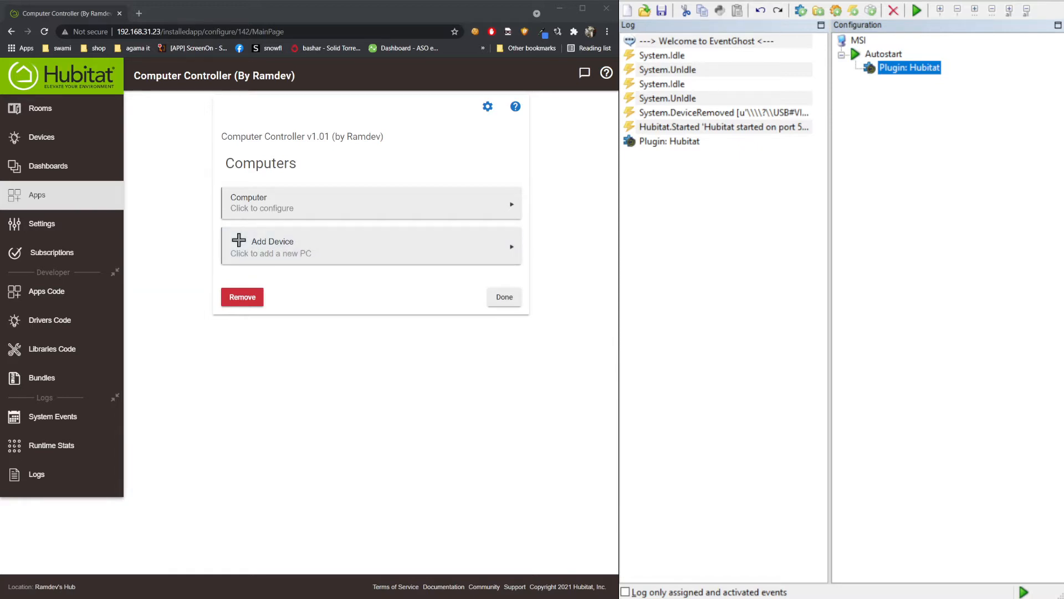
- Start a new computer device named Computer2 at IP address 192.168.31.109
{"action": "left_click", "coordinate": [377, 317]}
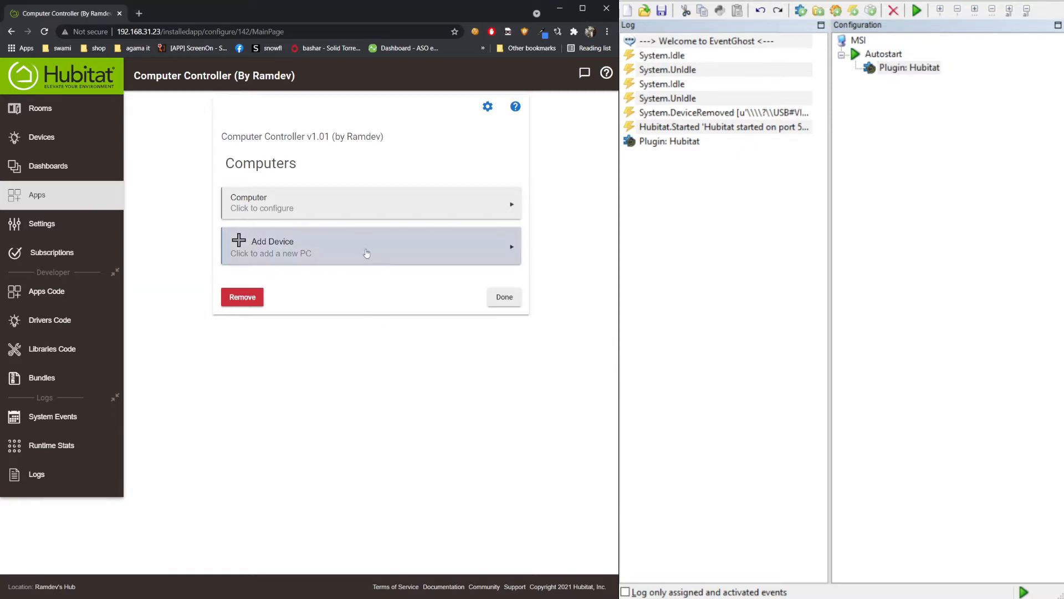
{"action": "left_click", "coordinate": [280, 250]}
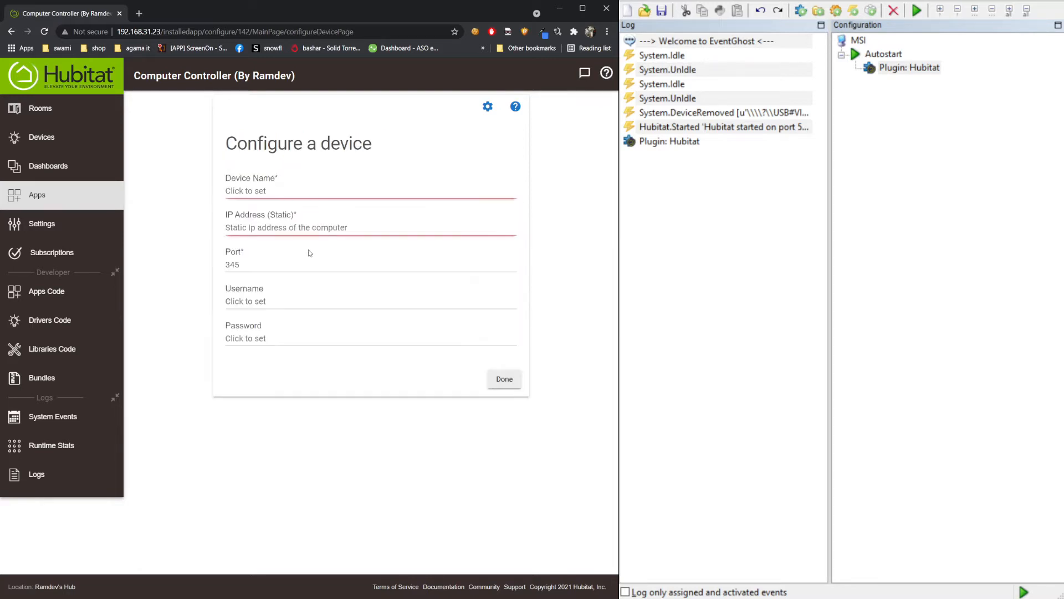
{"action": "left_click", "coordinate": [285, 194]}
{"action": "type", "text": "Comp"}
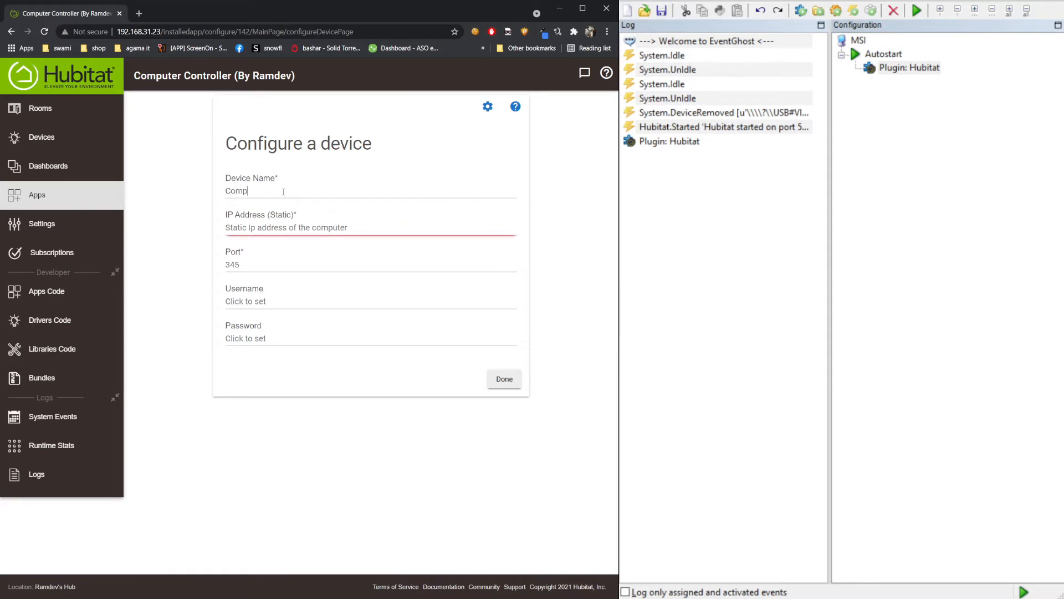
{"action": "type", "text": "uter2"}
{"action": "left_click", "coordinate": [259, 228]}
{"action": "left_click", "coordinate": [308, 255]}
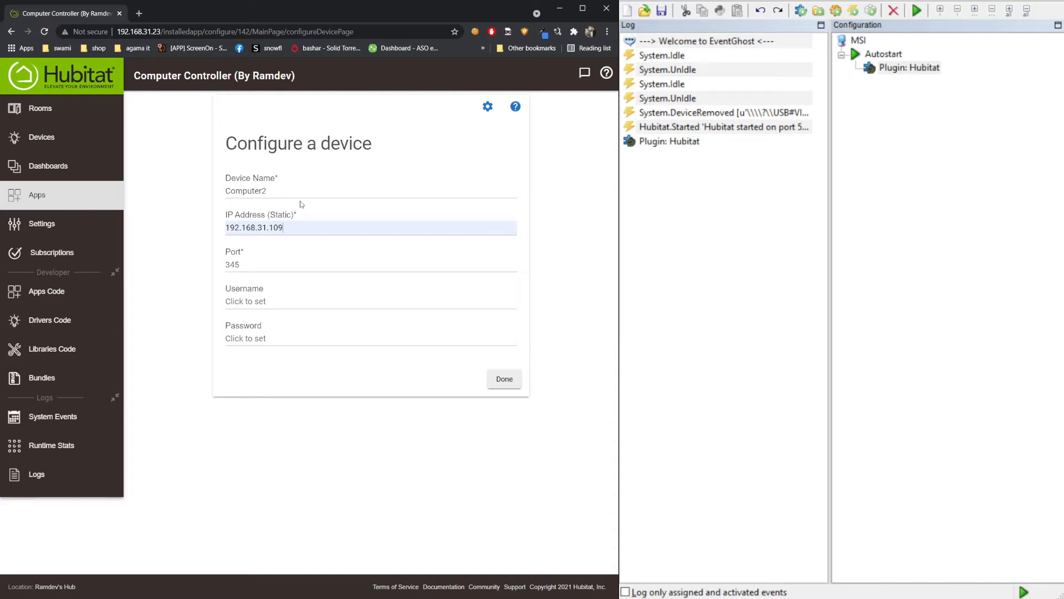
- Set Computer2's port to 555, enter a username and password, and save the device
{"action": "double_click", "coordinate": [238, 265]}
{"action": "type", "text": "555"}
{"action": "type", "text": "user"}
{"action": "left_click", "coordinate": [237, 338]}
{"action": "type", "text": "1234"}
{"action": "left_click", "coordinate": [511, 384]}
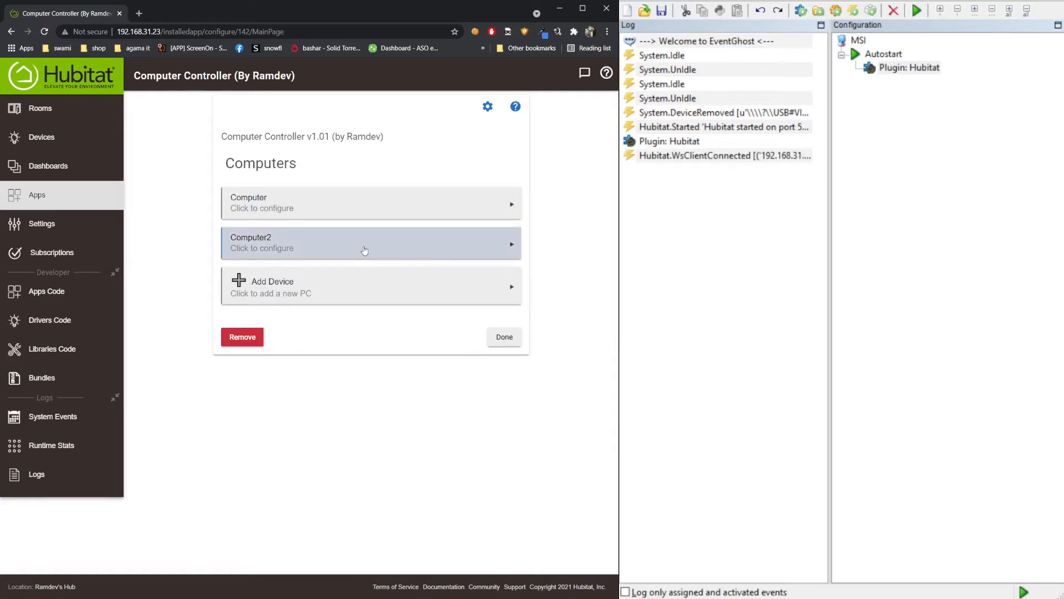
- Open Computer2 from the Devices list and check its Connected : true status
{"action": "left_click", "coordinate": [35, 147]}
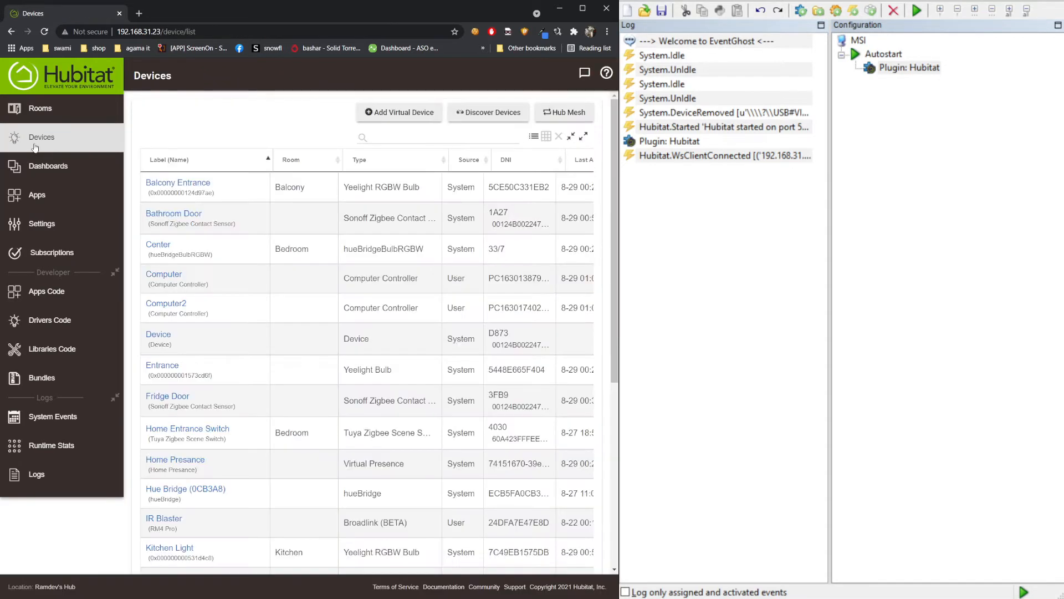
{"action": "left_click", "coordinate": [234, 308]}
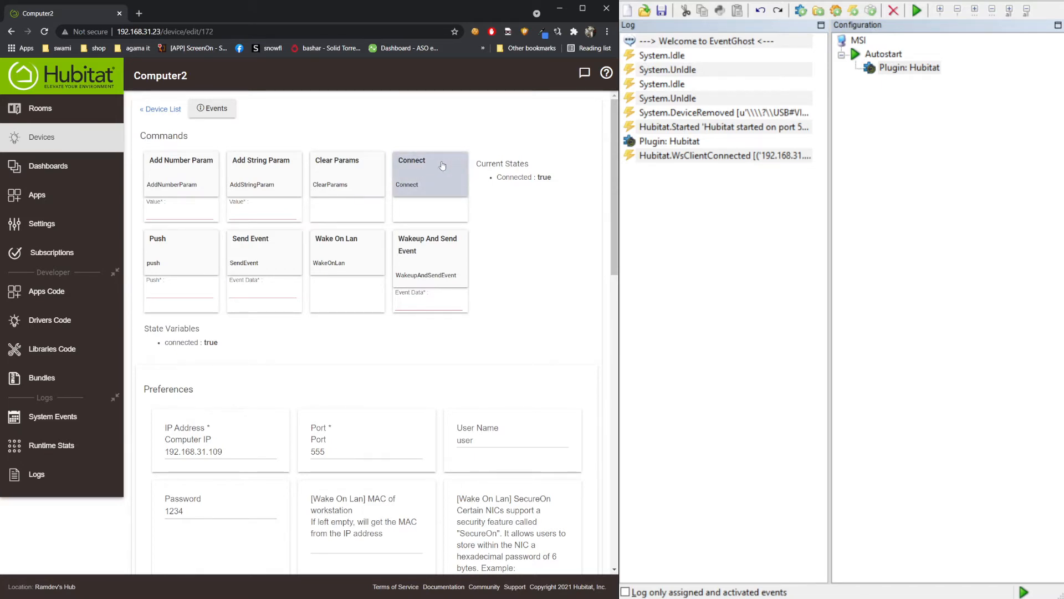
{"action": "mouse_move", "coordinate": [514, 177]}
{"action": "left_mouse_down"}
{"action": "mouse_move", "coordinate": [558, 179]}
{"action": "mouse_move", "coordinate": [539, 176]}
{"action": "left_mouse_up"}
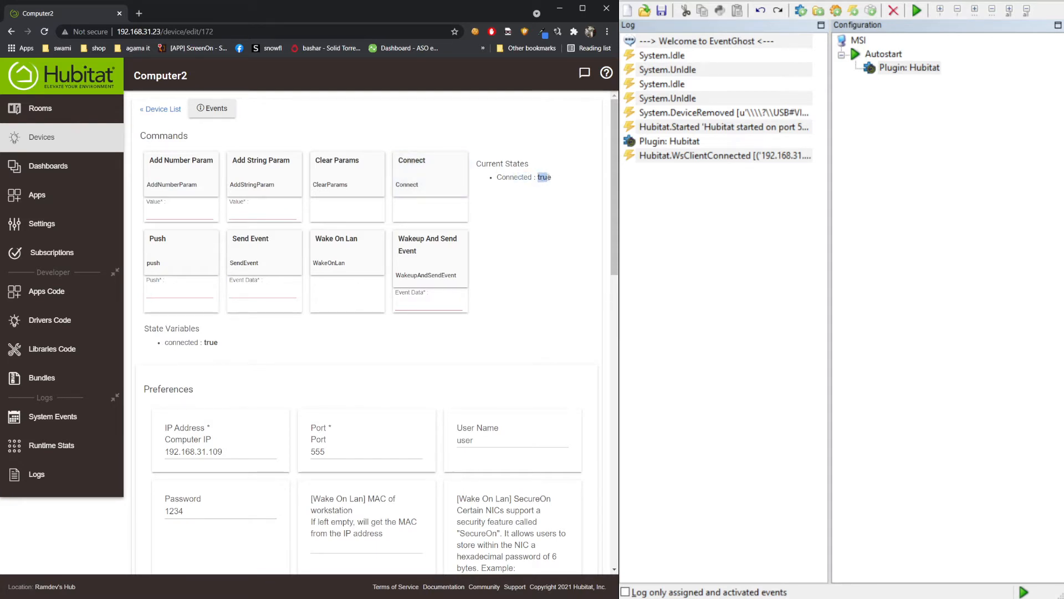
{"action": "left_click", "coordinate": [517, 179]}
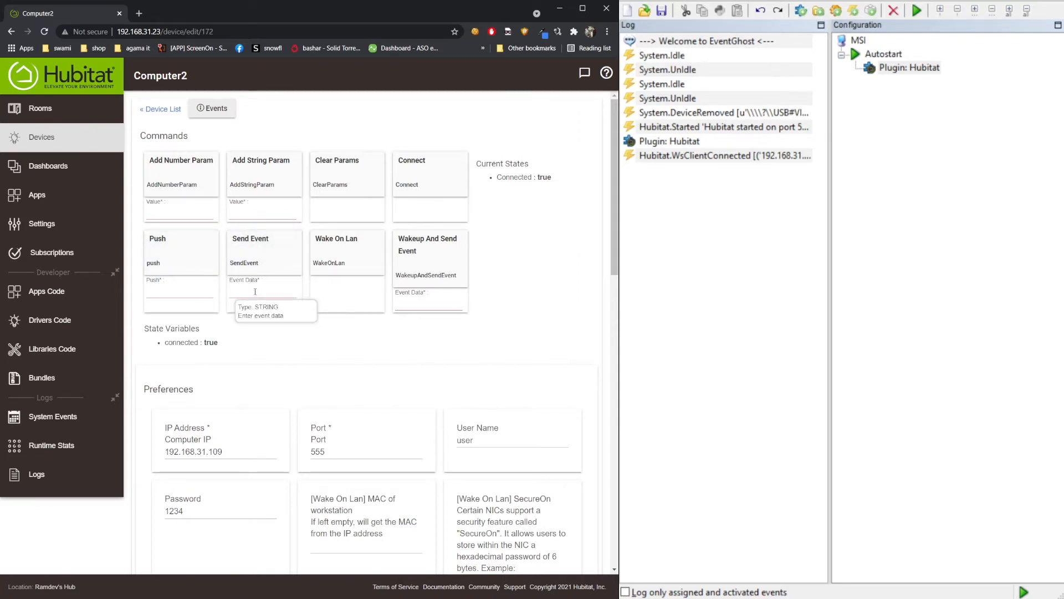
- Send the event 'hello' from Computer2 and confirm Hubitat.hello appears in EventGhost's log
{"action": "type", "text": "hello"}
{"action": "left_click", "coordinate": [254, 258]}
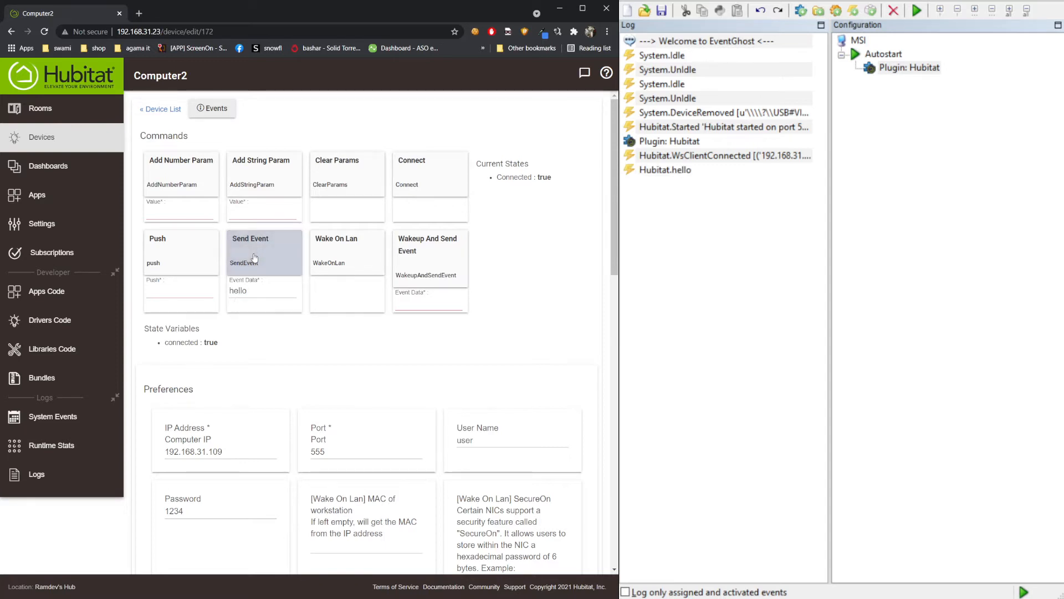
{"action": "left_click", "coordinate": [690, 202]}
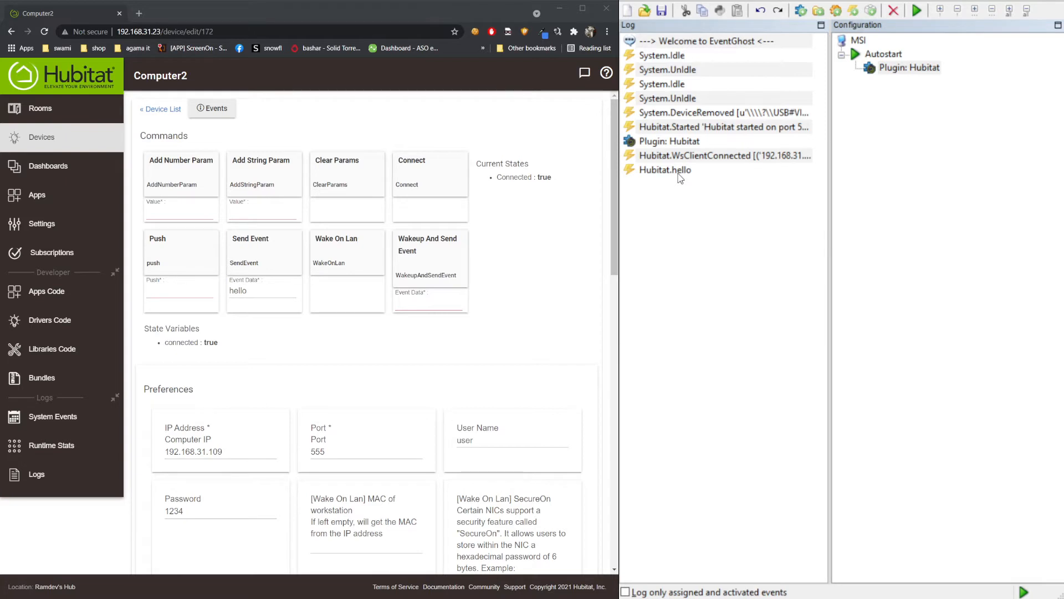
{"action": "left_click", "coordinate": [347, 250]}
- Send hello with number parameter 44 and string 'hay', check the log, then resend plain hello
{"action": "left_click", "coordinate": [169, 212]}
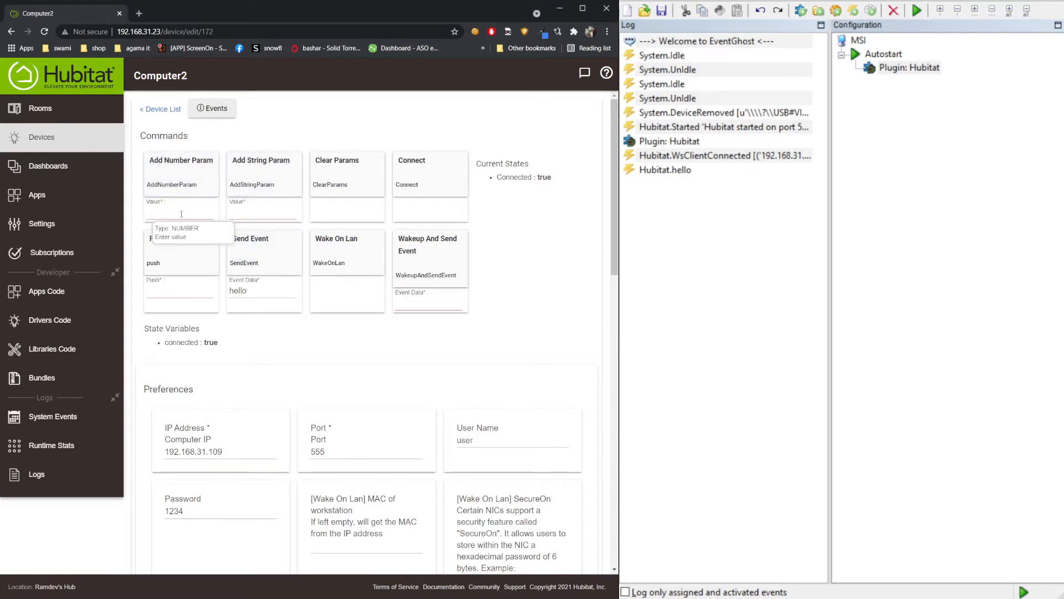
{"action": "type", "text": "44"}
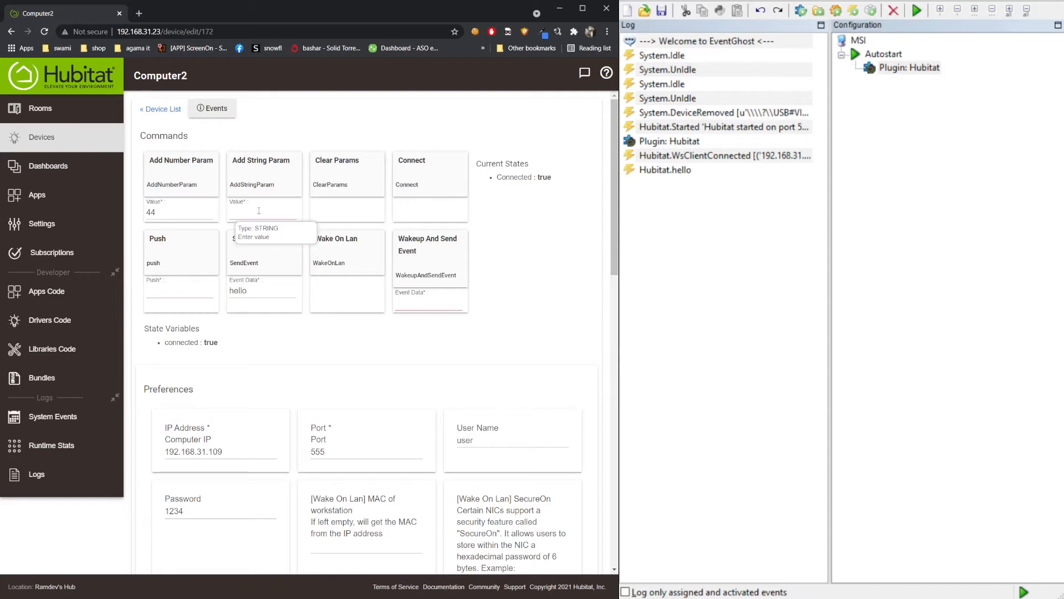
{"action": "type", "text": "hay"}
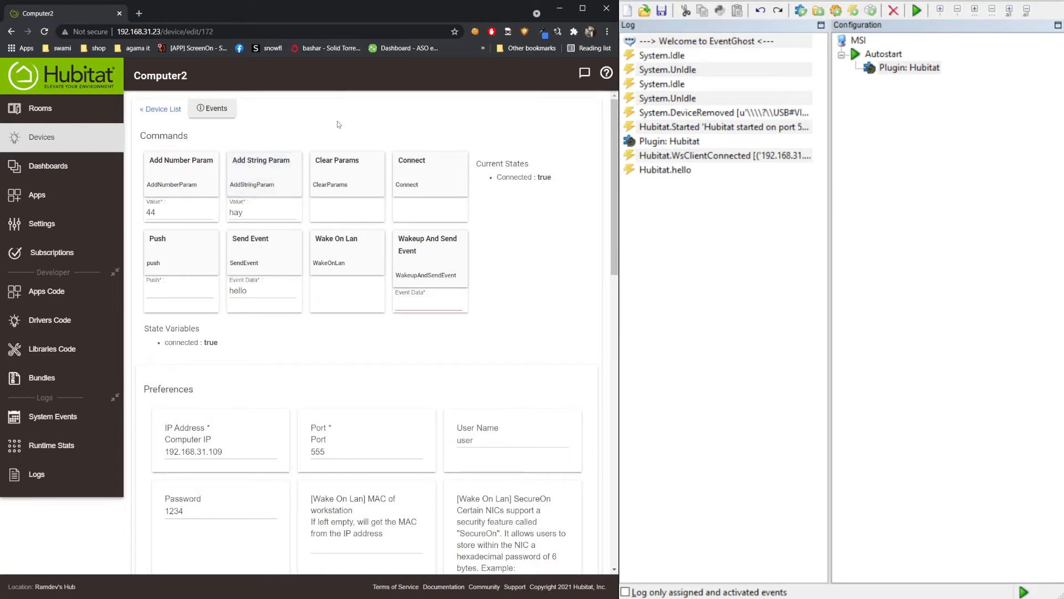
{"action": "left_click", "coordinate": [264, 259]}
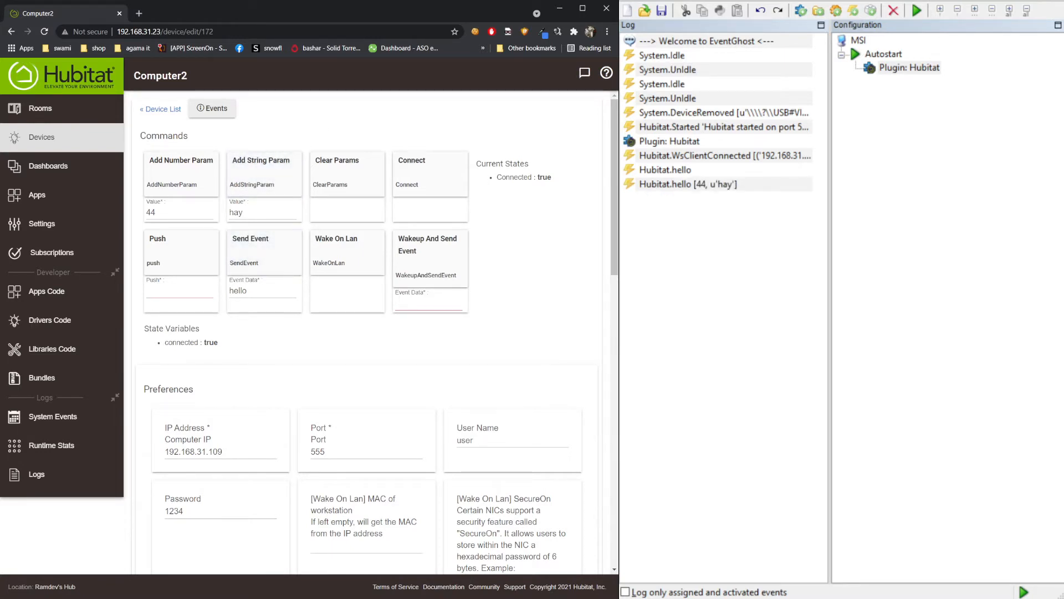
{"action": "left_click", "coordinate": [673, 187]}
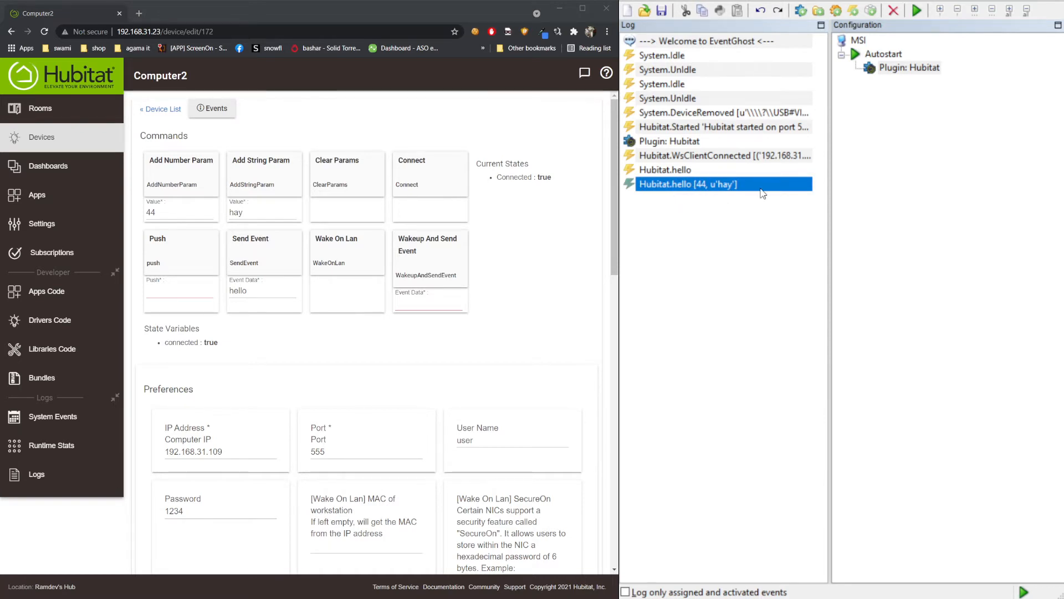
{"action": "left_click", "coordinate": [262, 252]}
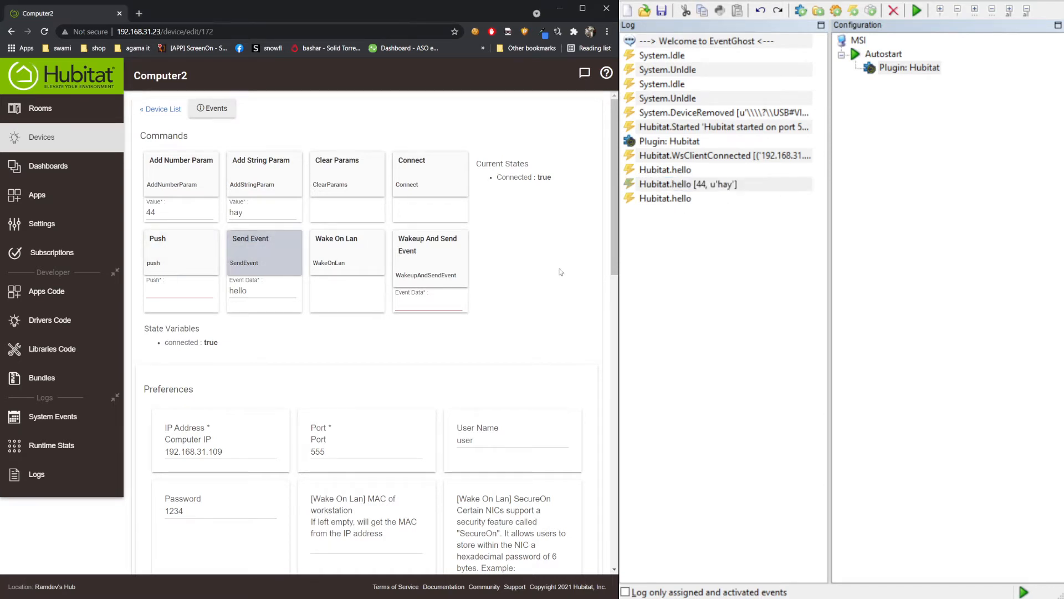
{"action": "left_click", "coordinate": [688, 200]}
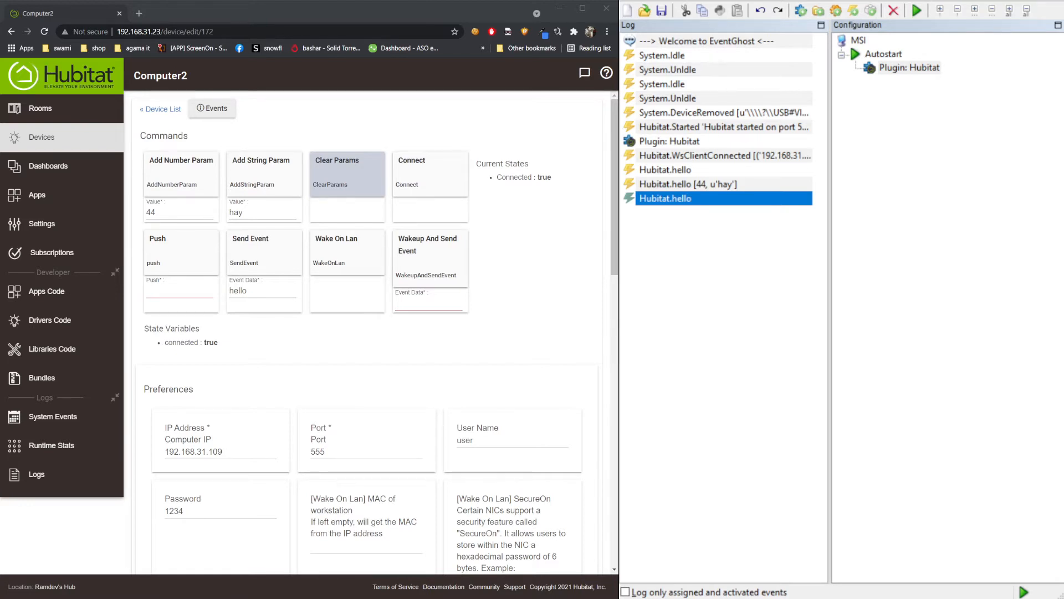
{"action": "scroll", "coordinate": [366, 332], "scroll_direction": "down", "scroll_amount": 4}
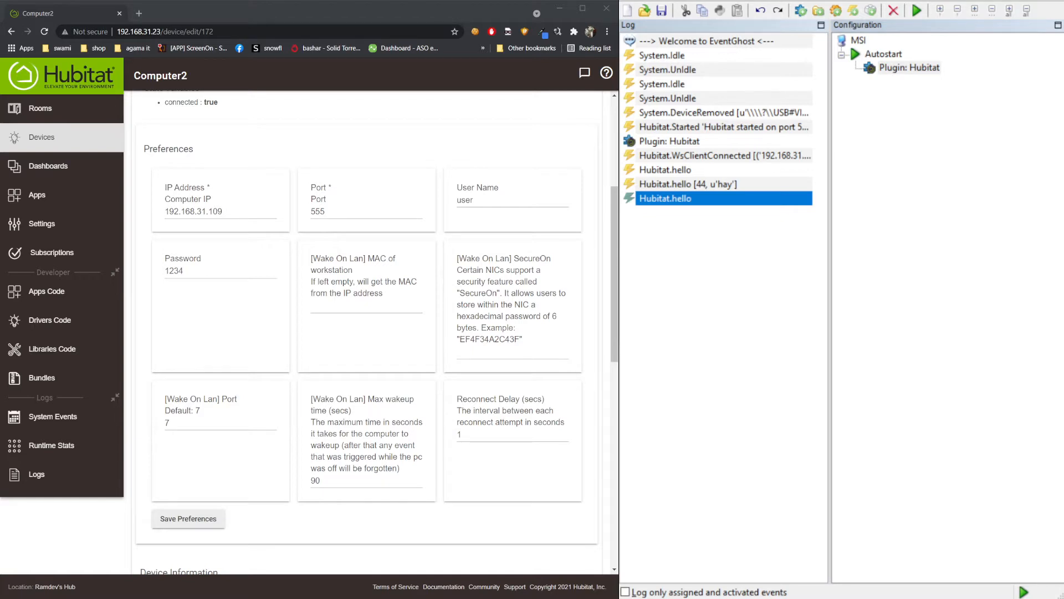
{"action": "left_click_drag", "start_coordinate": [180, 189], "coordinate": [205, 190]}
{"action": "left_click", "coordinate": [202, 199]}
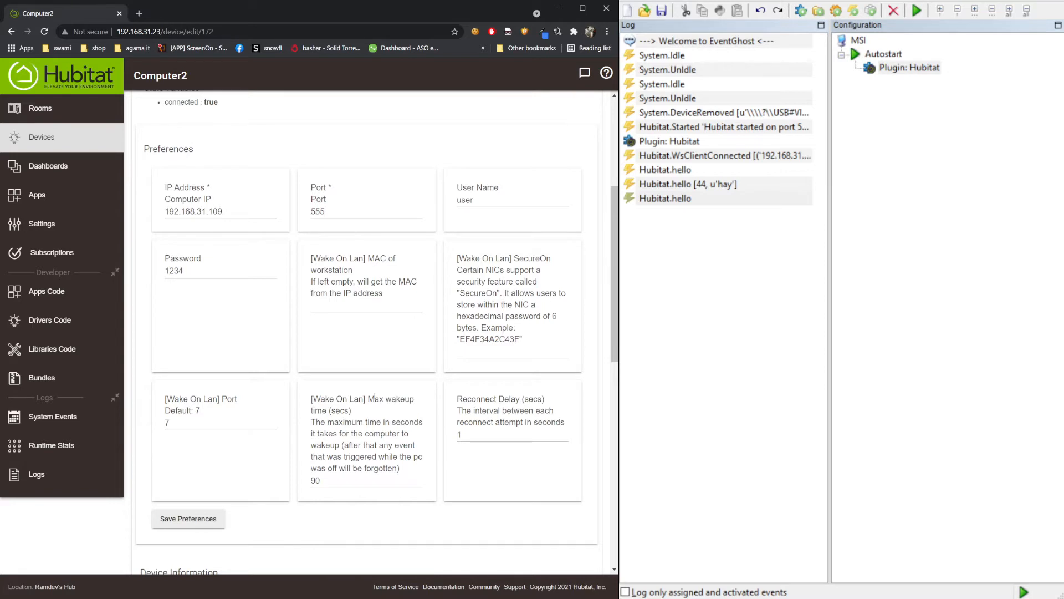
{"action": "scroll", "coordinate": [375, 396], "scroll_direction": "up", "scroll_amount": 4}
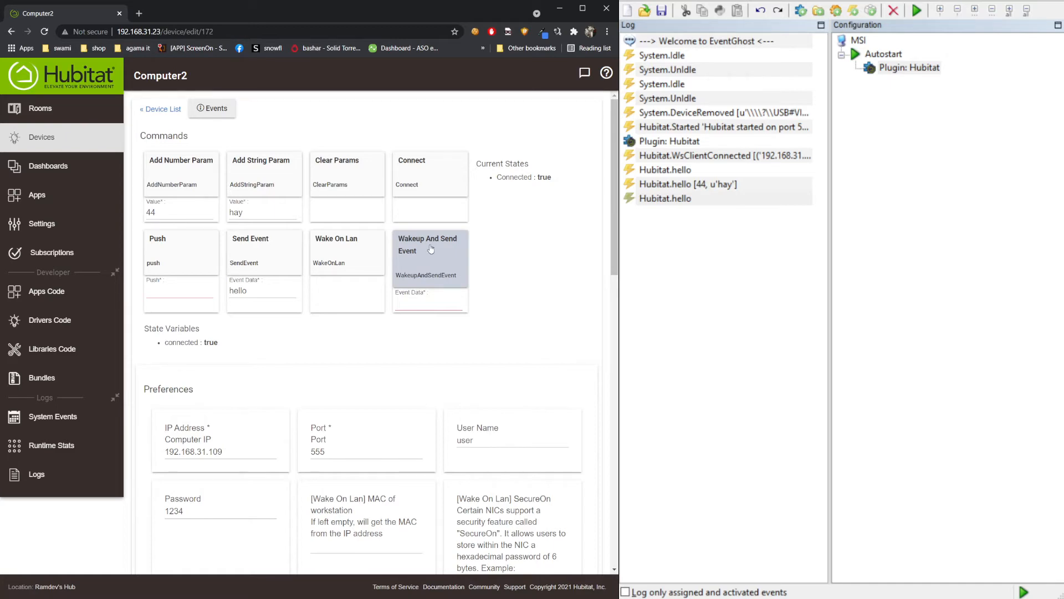
{"action": "scroll", "coordinate": [431, 249], "scroll_direction": "down", "scroll_amount": 8}
{"action": "scroll", "coordinate": [363, 441], "scroll_direction": "up", "scroll_amount": 4}
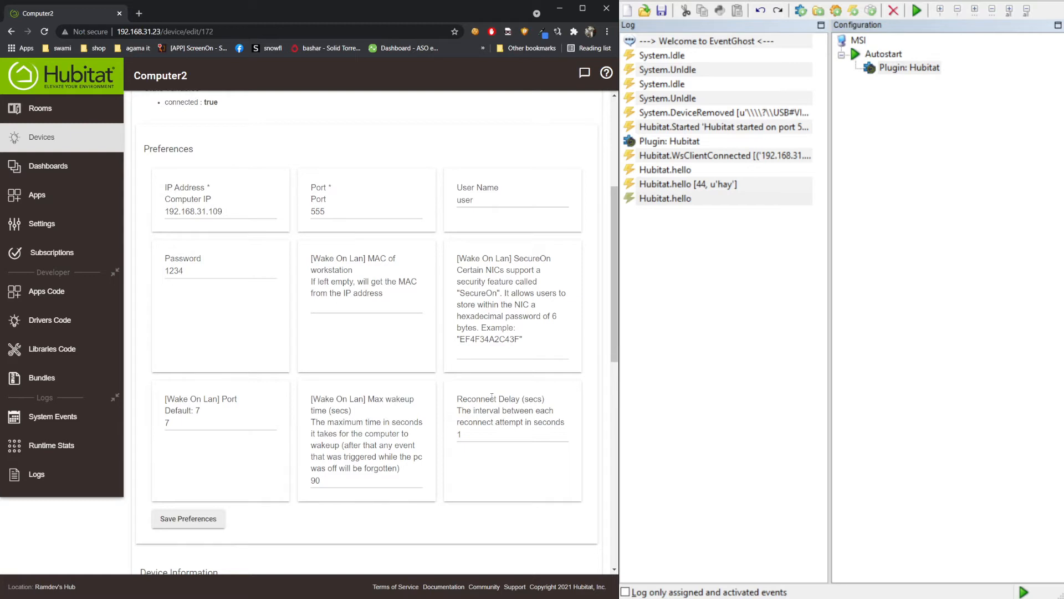
{"action": "scroll", "coordinate": [519, 394], "scroll_direction": "down", "scroll_amount": 4}
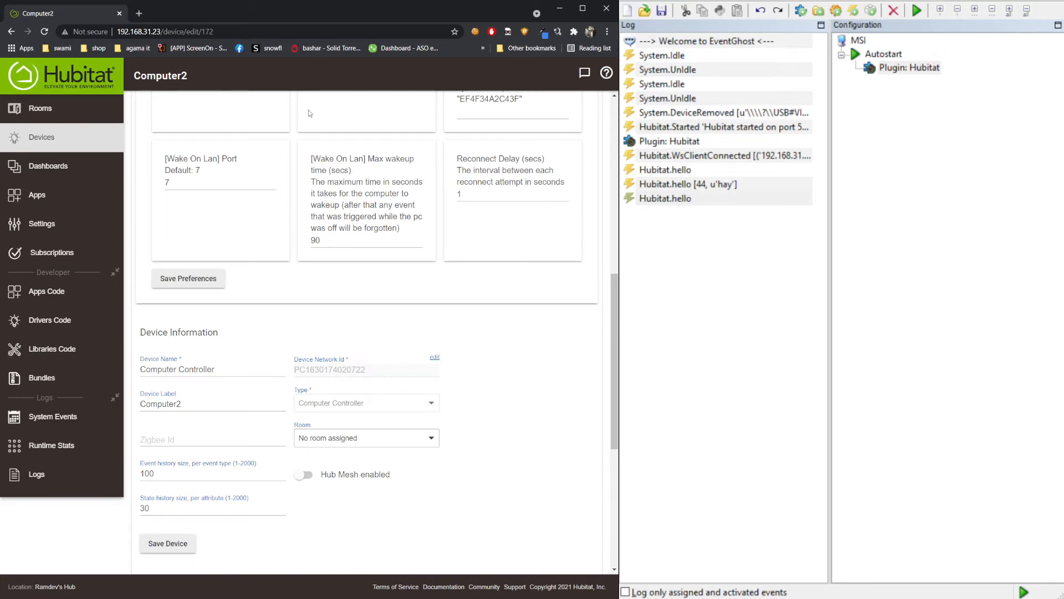
{"action": "scroll", "coordinate": [452, 278], "scroll_direction": "up", "scroll_amount": 9}
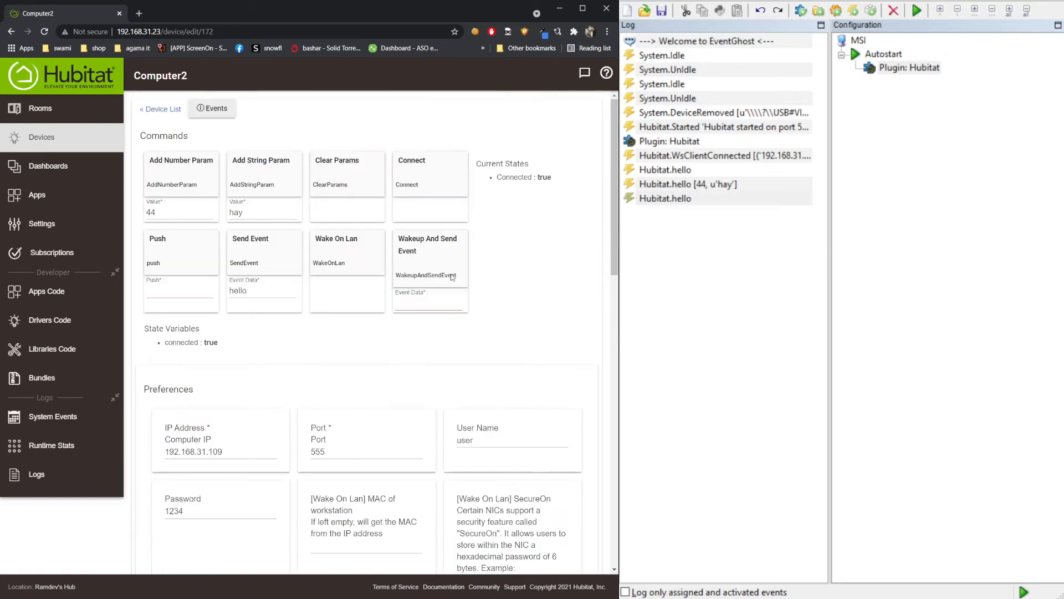
- Run Wakeup And Send Event on Computer2, then select the Hubitat plugin in EventGhost
{"action": "left_click", "coordinate": [453, 277]}
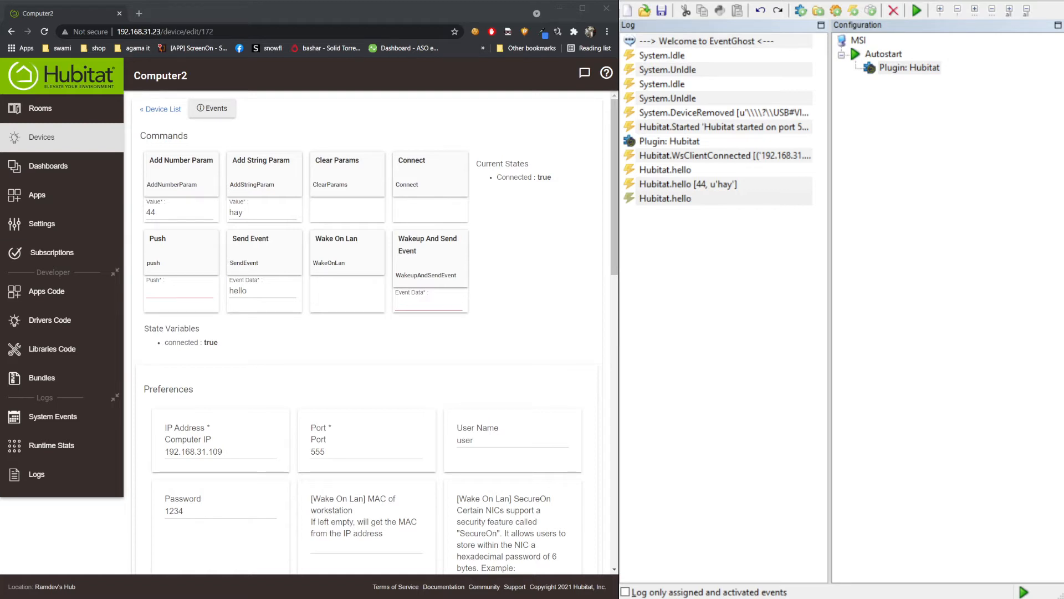
{"action": "left_click", "coordinate": [878, 114]}
{"action": "left_click", "coordinate": [909, 67]}
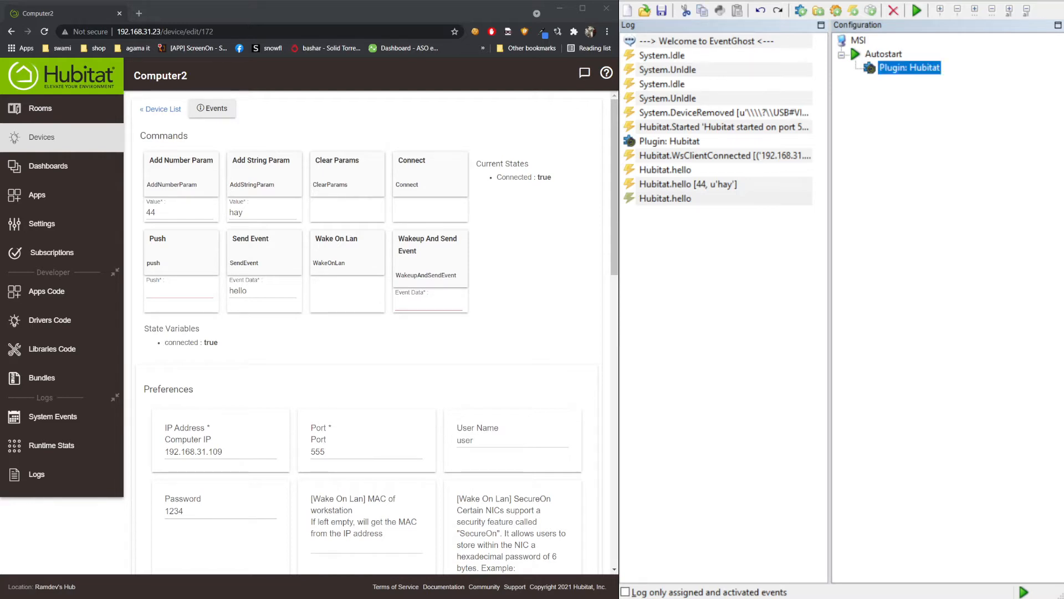
- Add a new macro holding a System > Run Application action, with its settings showing
{"action": "left_click", "coordinate": [837, 12]}
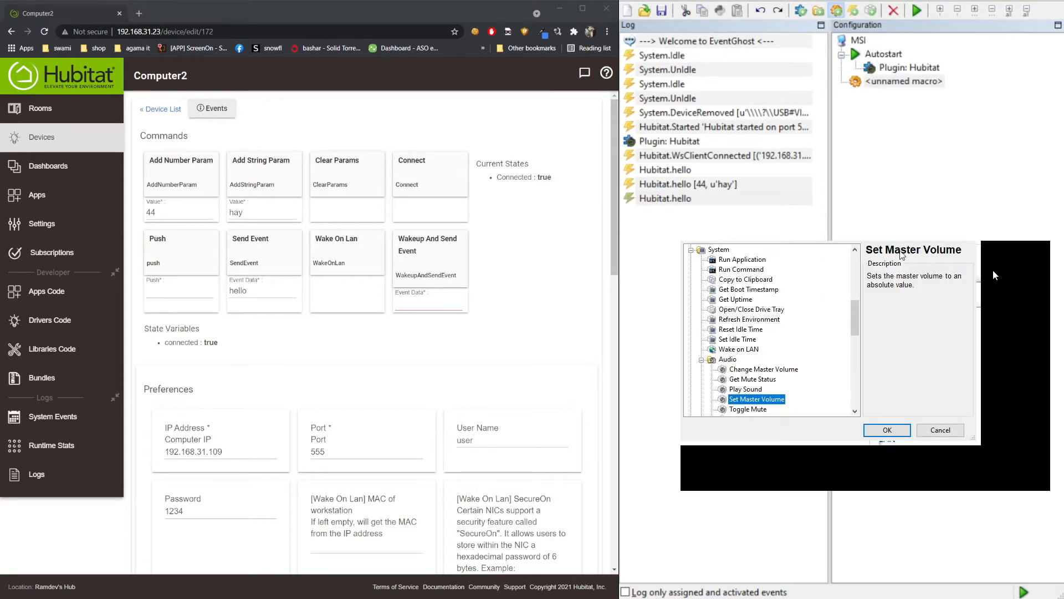
{"action": "left_click", "coordinate": [993, 270]}
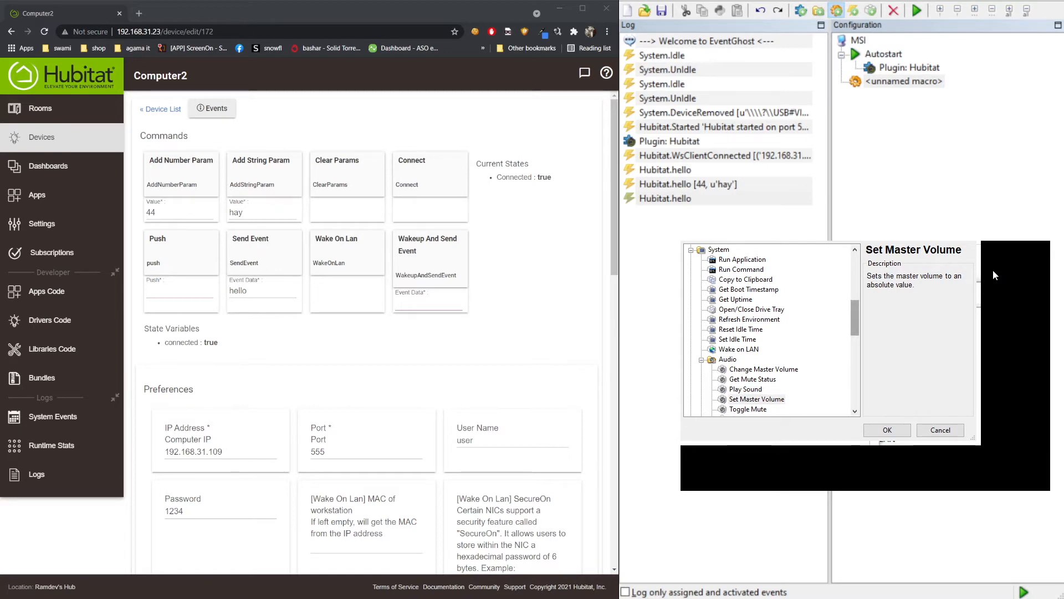
{"action": "left_click", "coordinate": [743, 260]}
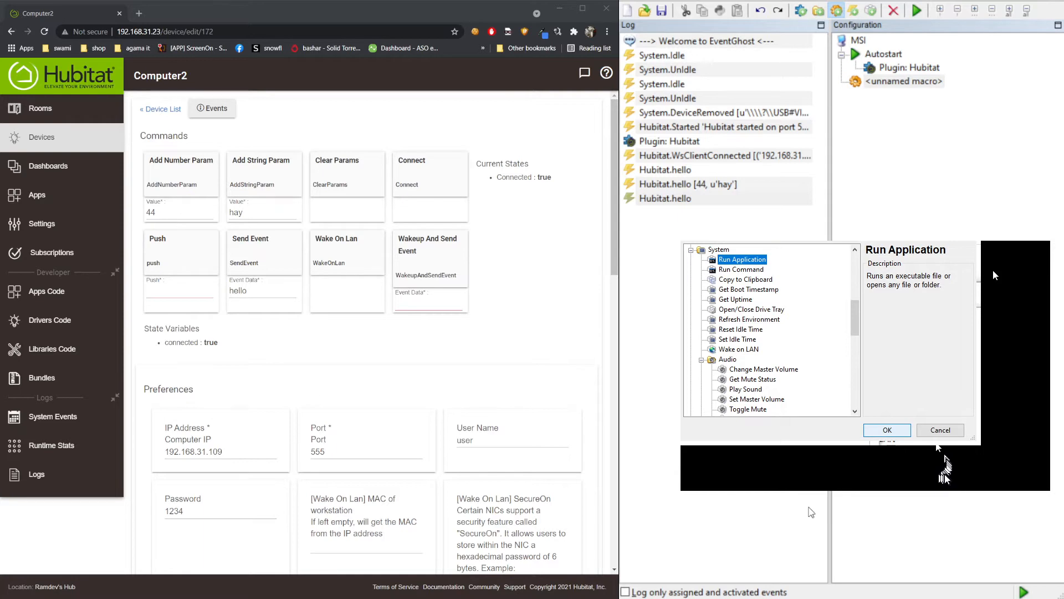
{"action": "key", "text": "Return"}
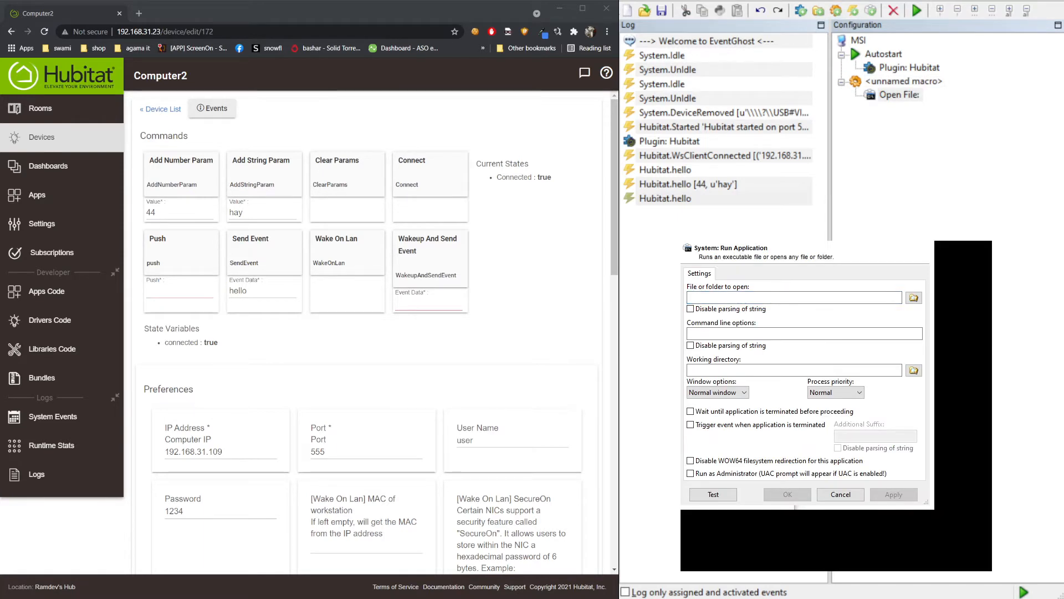
- Make the action launch C:\Program Files (x86)\AIMP\AIMP.exe with F:\Music\playlists\ajna.m3u
{"action": "type", "text": "C:\\Program Files (x86)\\AIMP\\AIMP.exe"}
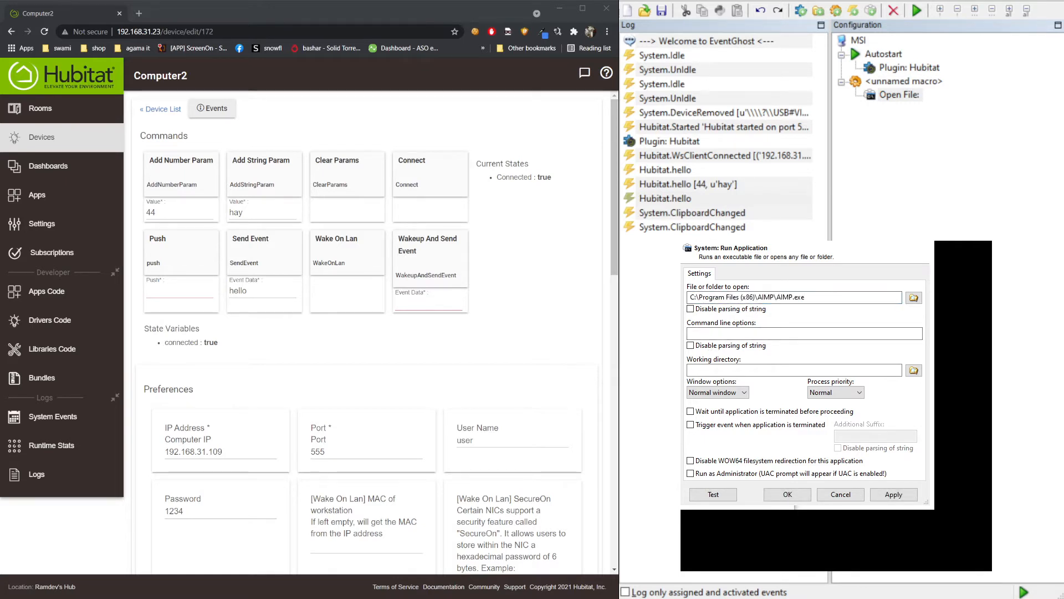
{"action": "left_click", "coordinate": [767, 333]}
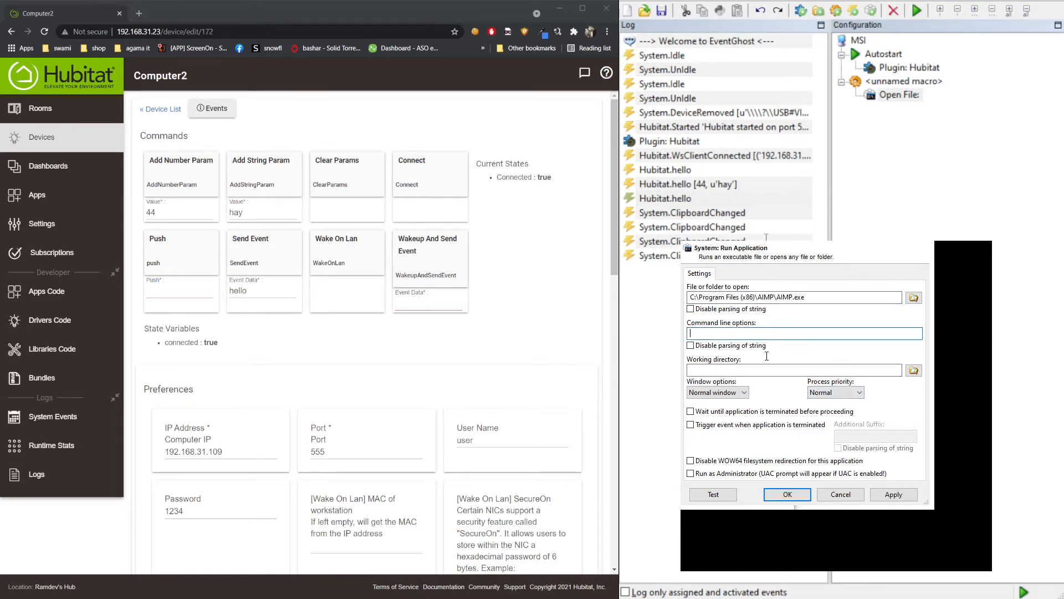
{"action": "type", "text": "F:\\Music\\playlists\\ajna.m3u"}
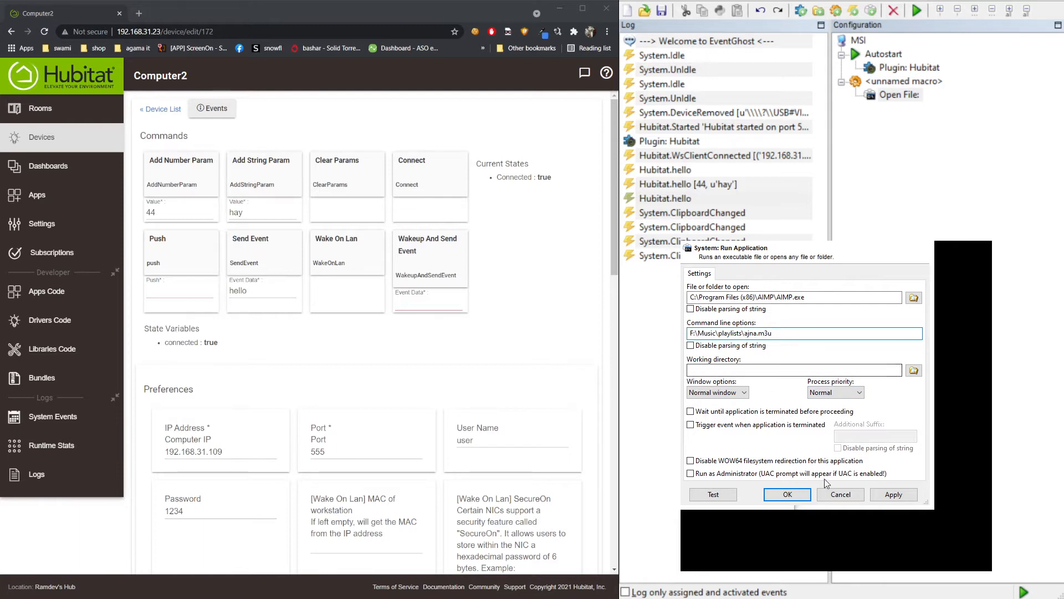
{"action": "left_click", "coordinate": [804, 495]}
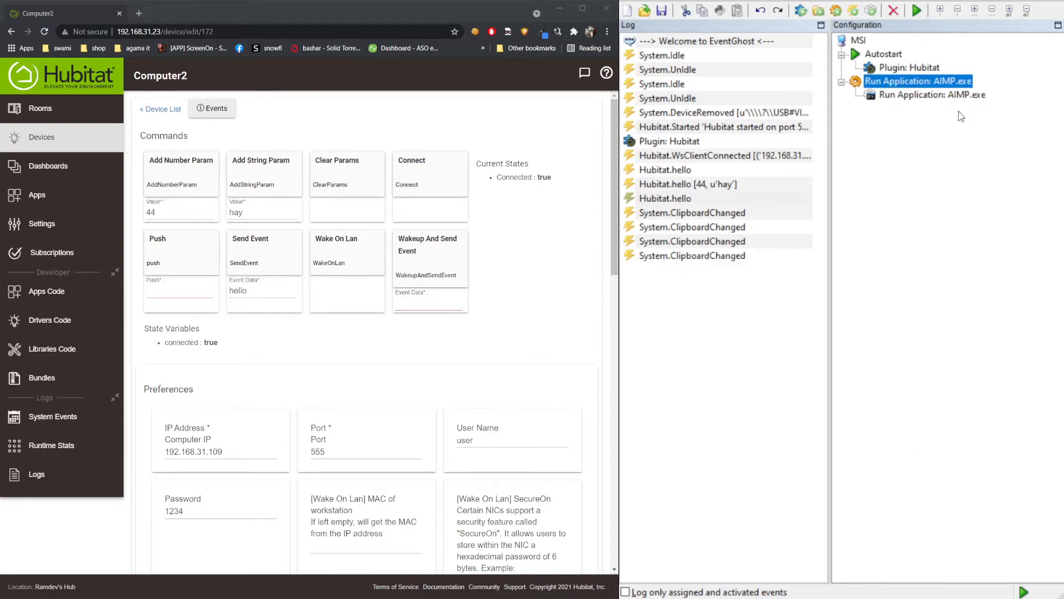
{"action": "left_click", "coordinate": [948, 99]}
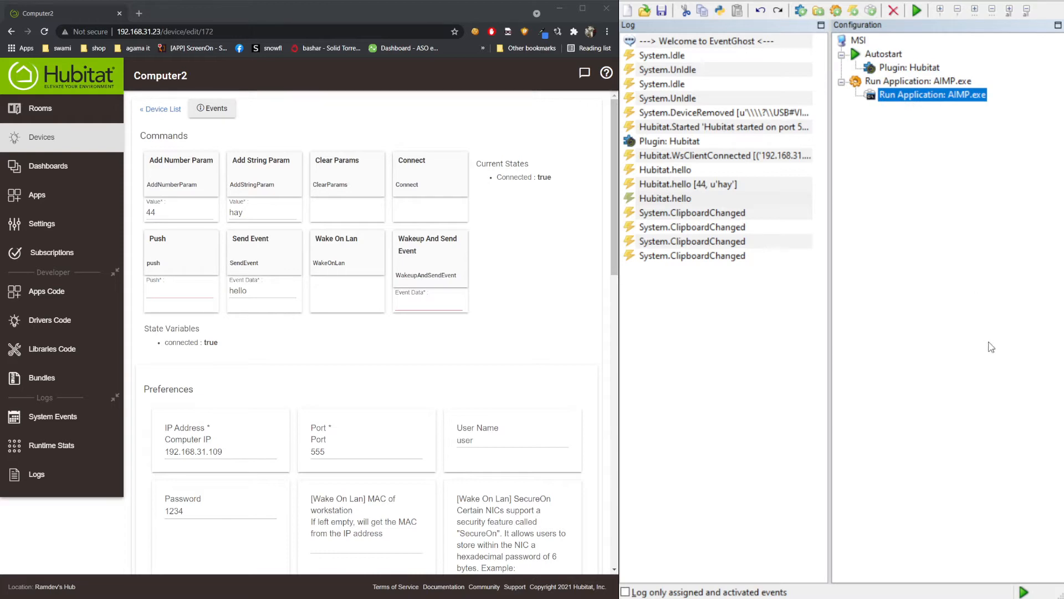
- Execute the Run Application: AIMP.exe action once with F5 as a test
{"action": "key", "text": "F5"}
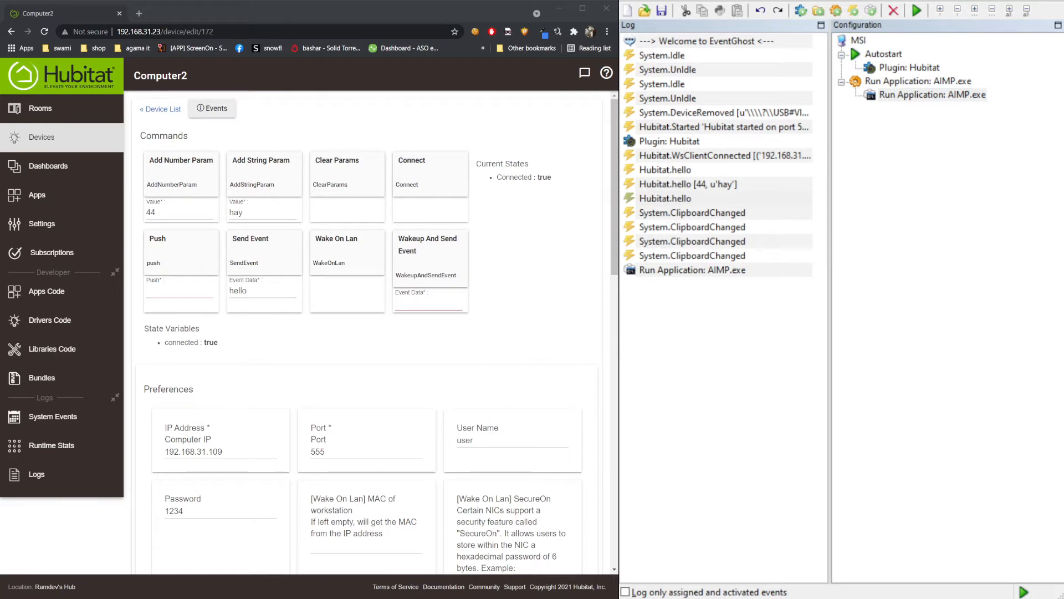
{"action": "left_click", "coordinate": [887, 84]}
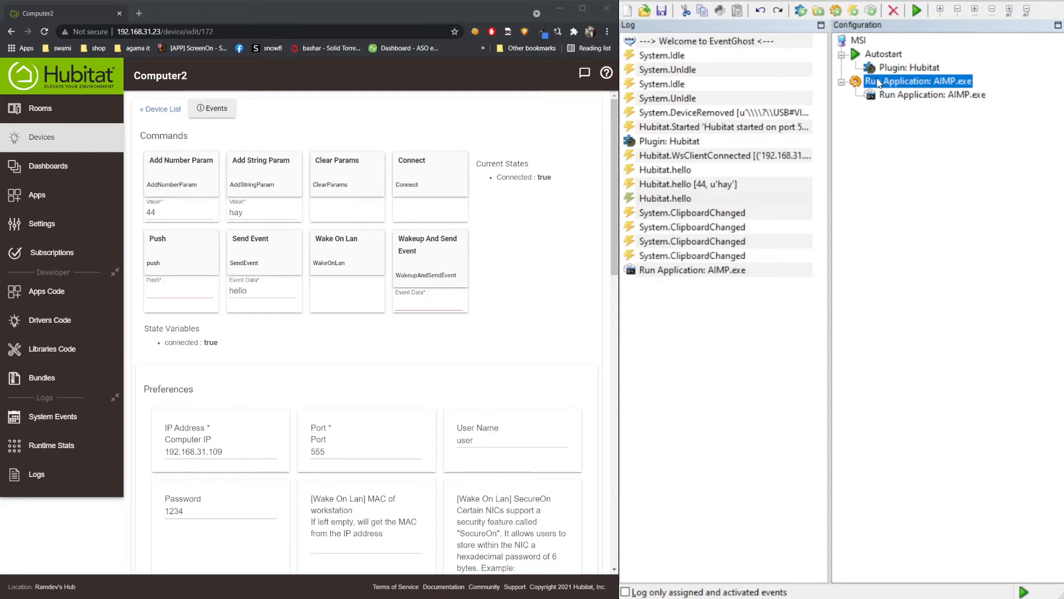
- Rename the AIMP-launching macro to PlayMusic
{"action": "left_click", "coordinate": [885, 82]}
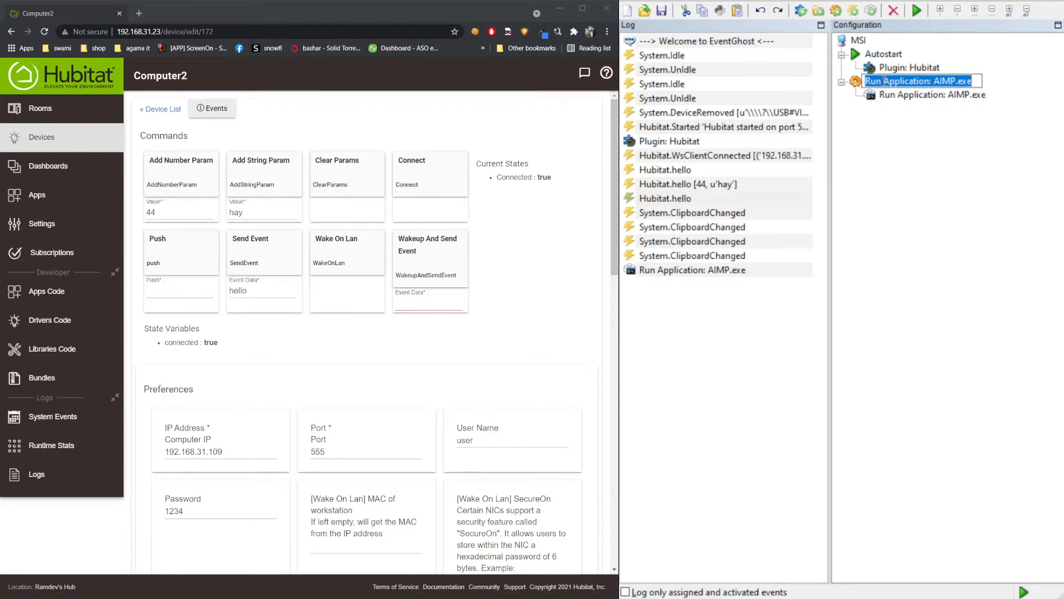
{"action": "type", "text": "Play"}
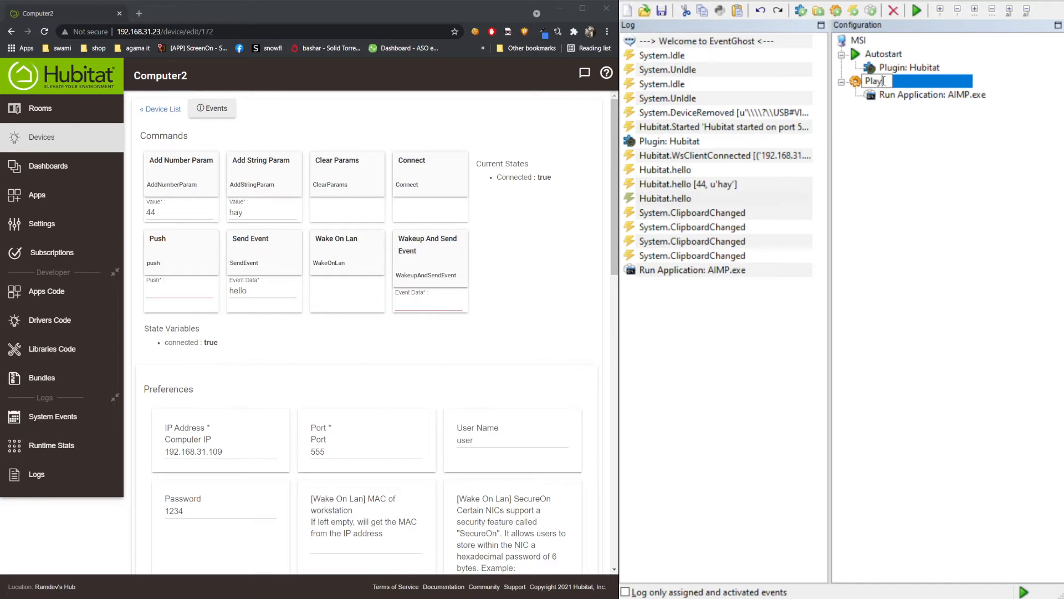
{"action": "type", "text": "Music"}
{"action": "key", "text": "Return"}
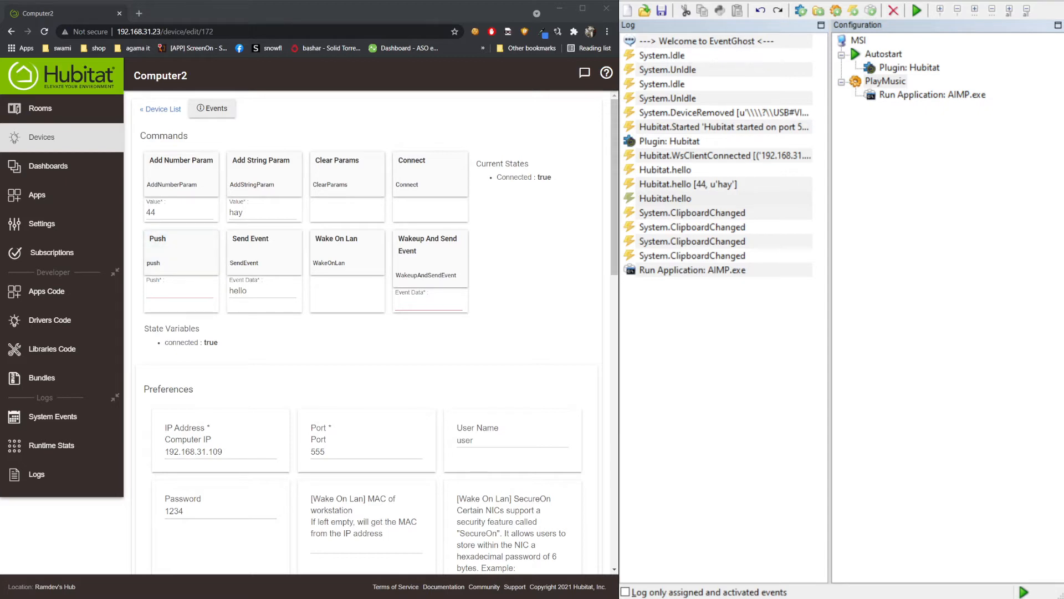
{"action": "key", "text": "alt+Tab"}
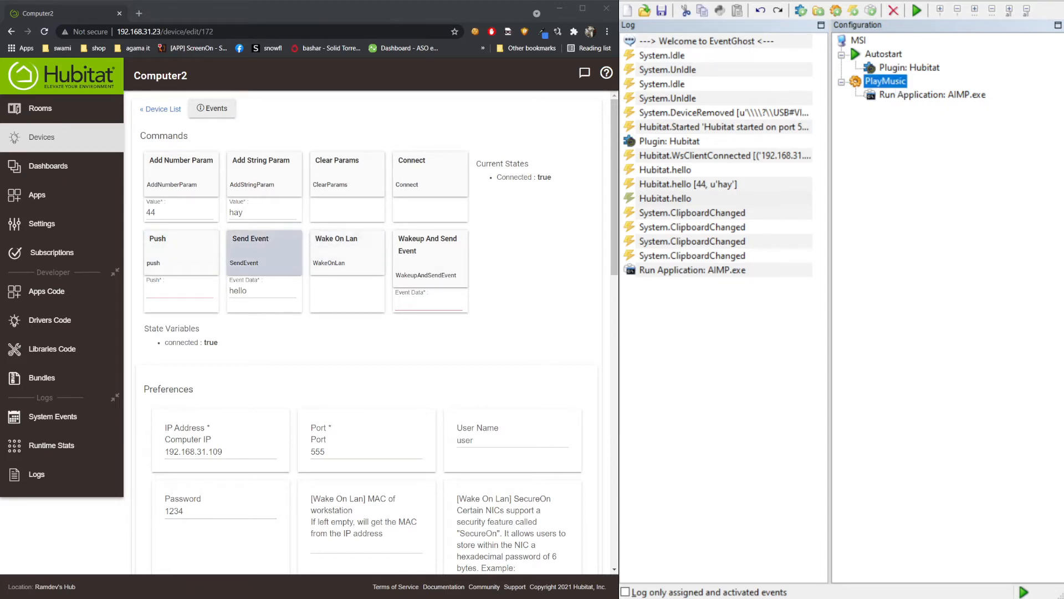
- Change Computer2's Send Event data from hello to play_music and send it
{"action": "double_click", "coordinate": [238, 290]}
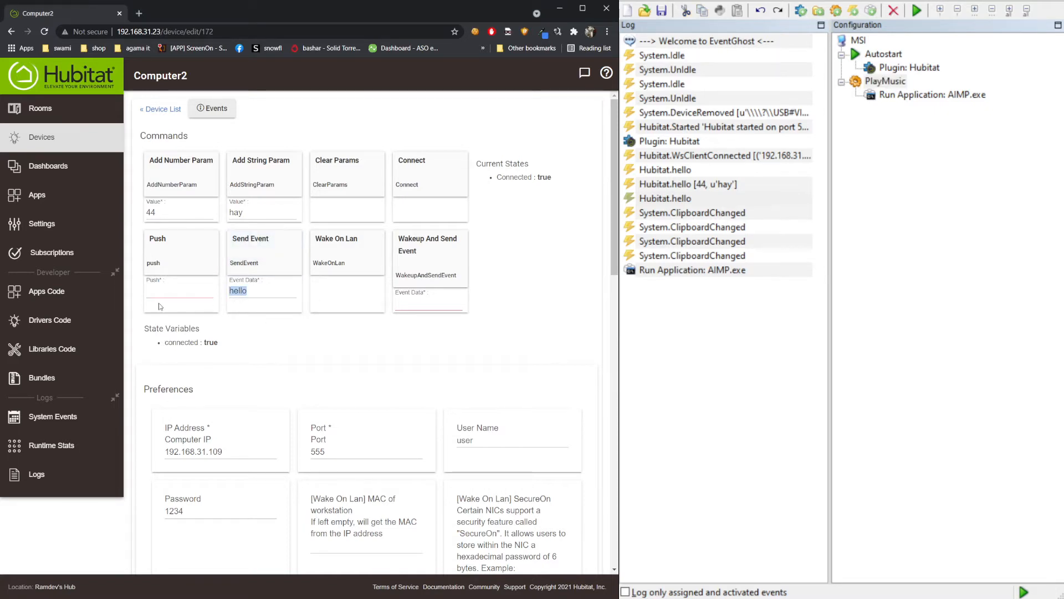
{"action": "type", "text": "play_music"}
{"action": "left_click", "coordinate": [259, 253]}
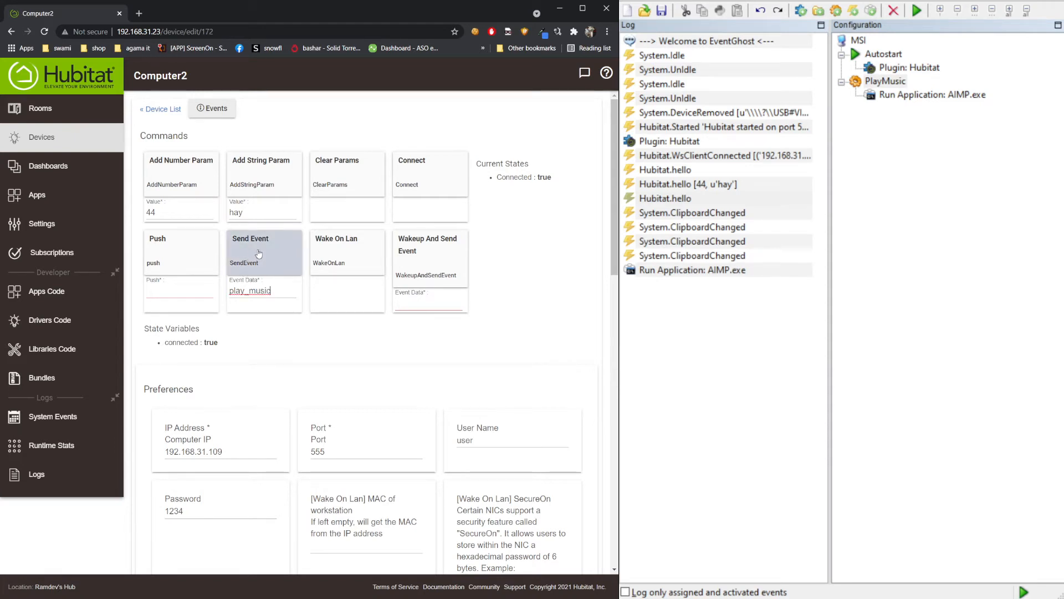
{"action": "left_click", "coordinate": [258, 253]}
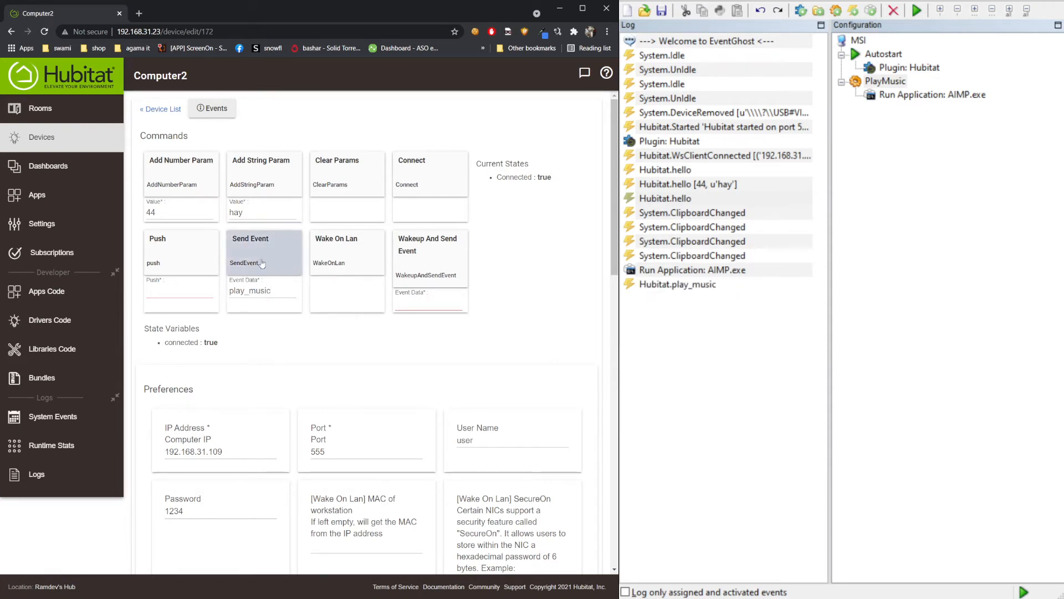
- Make Hubitat.play_music trigger the PlayMusic macro, then resend it to launch AIMP
{"action": "left_click", "coordinate": [697, 286]}
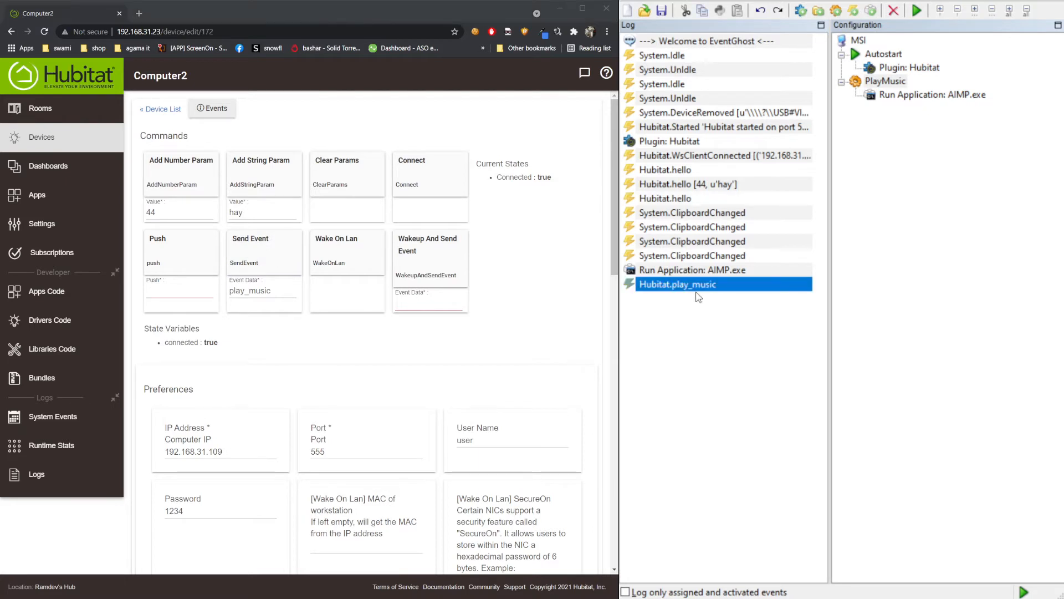
{"action": "left_click_drag", "start_coordinate": [687, 288], "coordinate": [889, 96]}
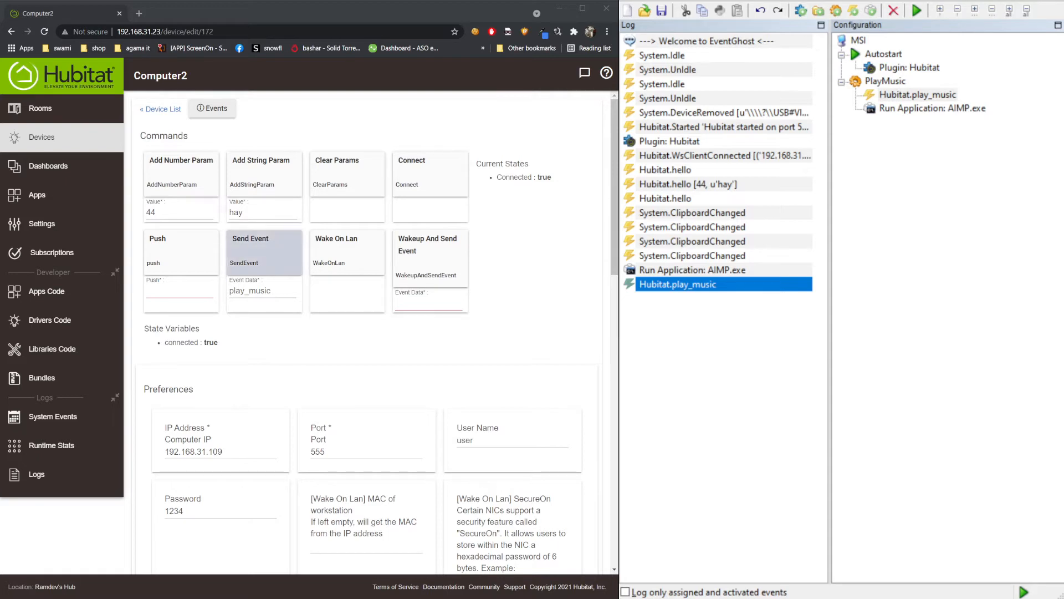
{"action": "left_click", "coordinate": [261, 250]}
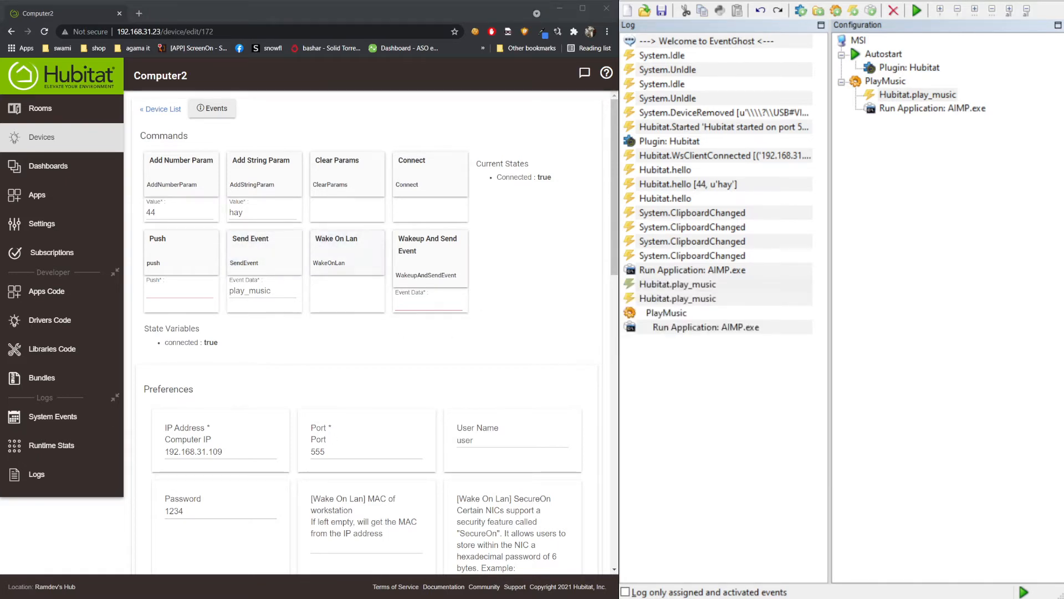
{"action": "left_click", "coordinate": [568, 330]}
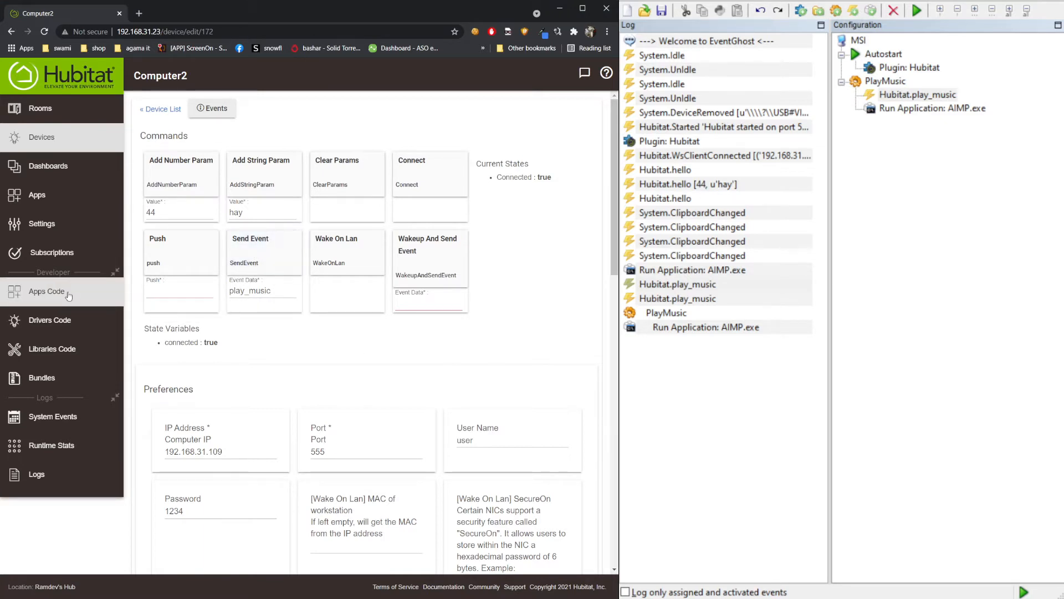
- Create a new Rule Machine rule named 'play music'
{"action": "left_click", "coordinate": [83, 197]}
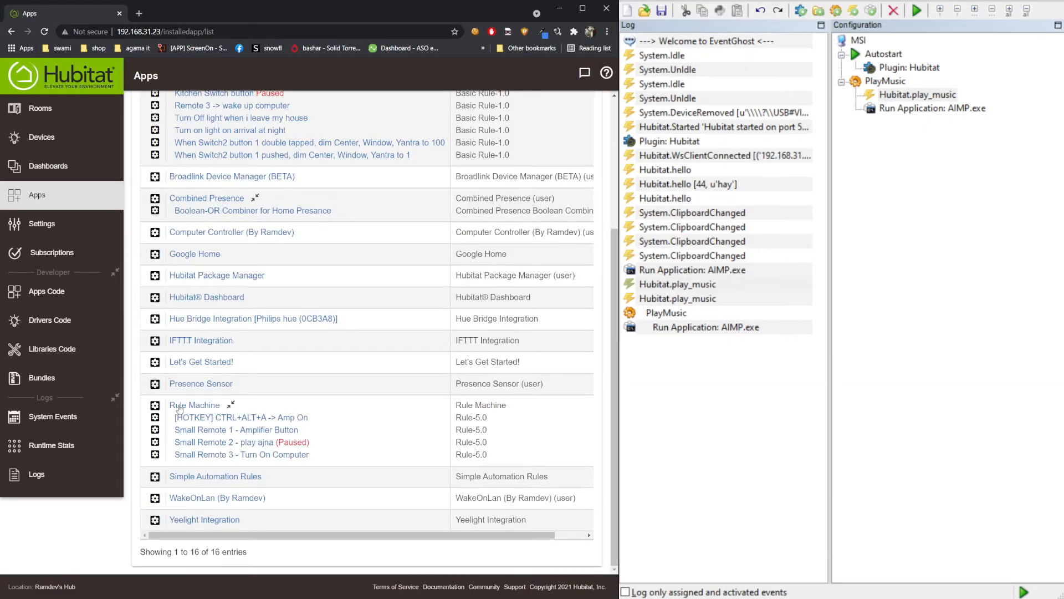
{"action": "left_click", "coordinate": [179, 408]}
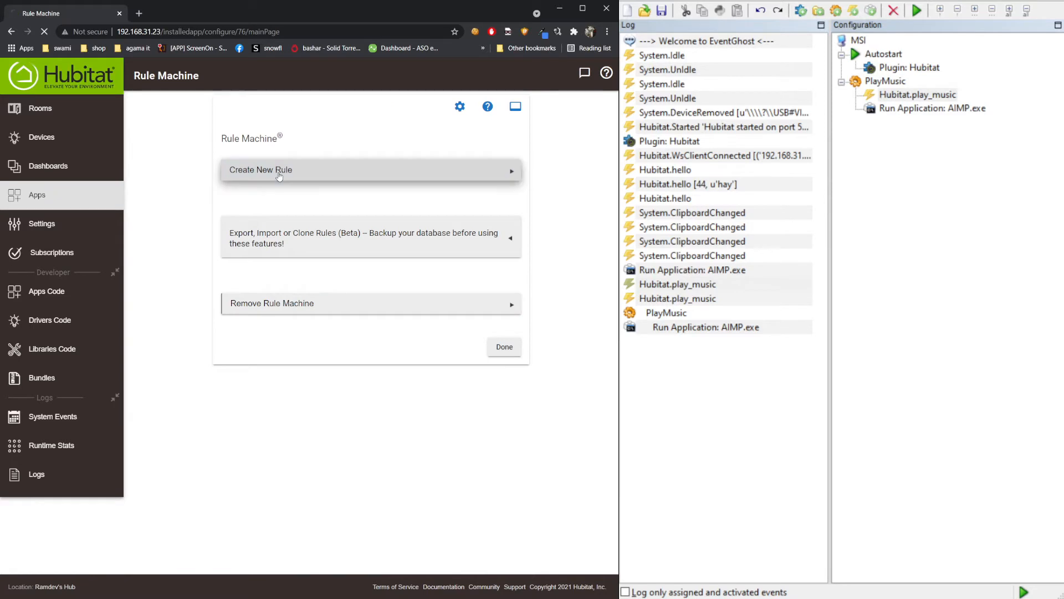
{"action": "left_click", "coordinate": [280, 174]}
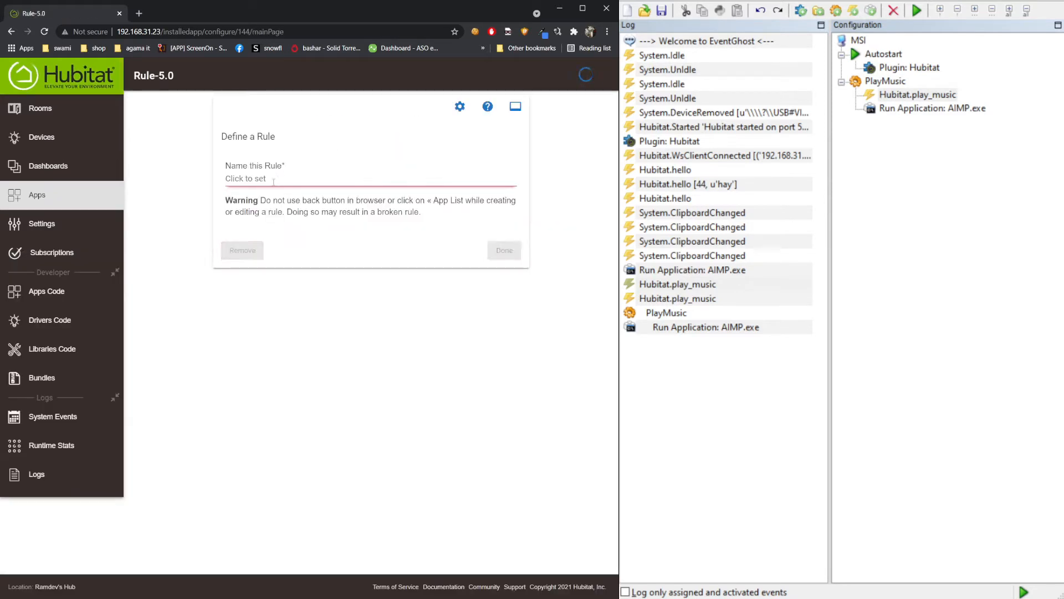
{"action": "left_click", "coordinate": [273, 181]}
{"action": "type", "text": "play m"}
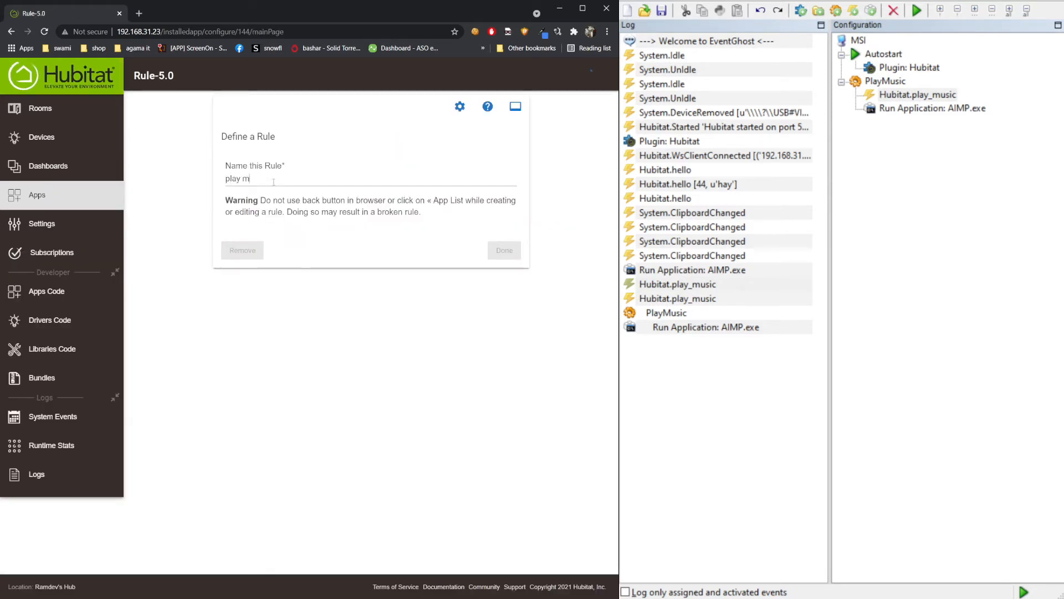
{"action": "type", "text": "usic"}
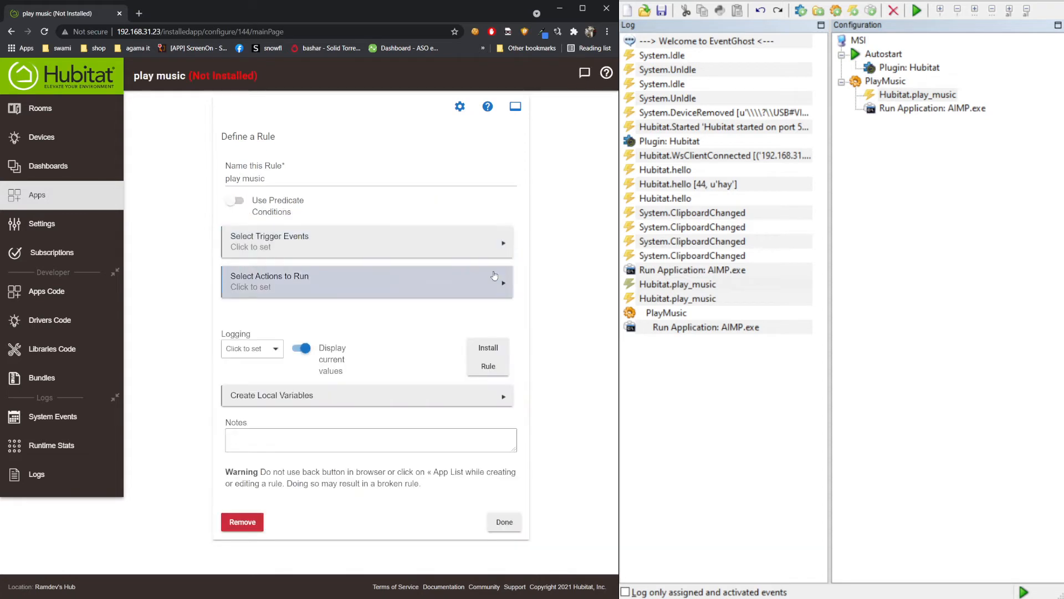
- Set the rule's trigger to Switch2 button 1 pushed and finish the triggers
{"action": "left_click", "coordinate": [266, 233]}
{"action": "left_click", "coordinate": [264, 200]}
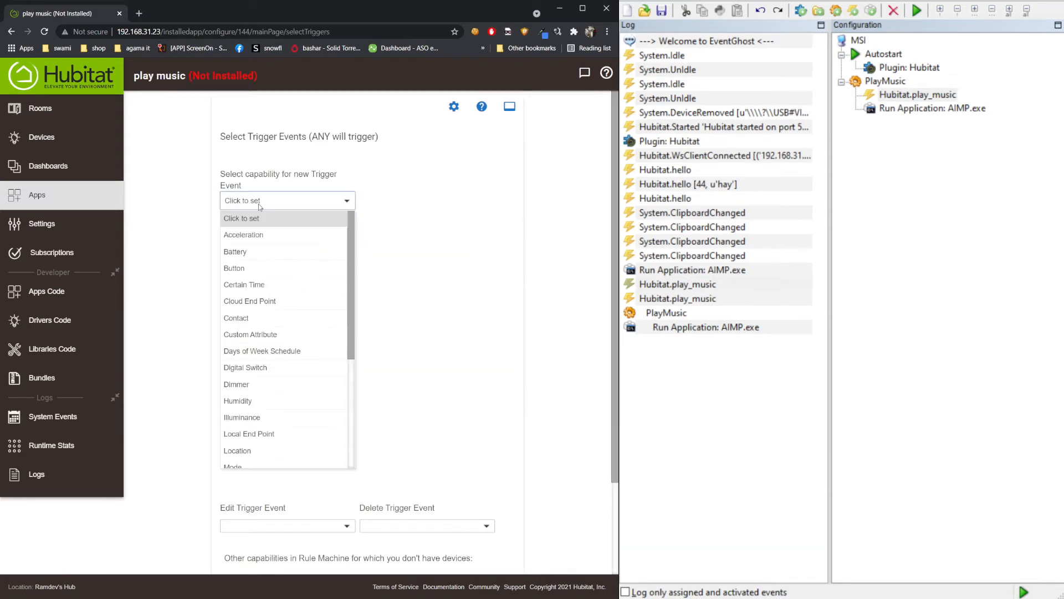
{"action": "left_click", "coordinate": [302, 269]}
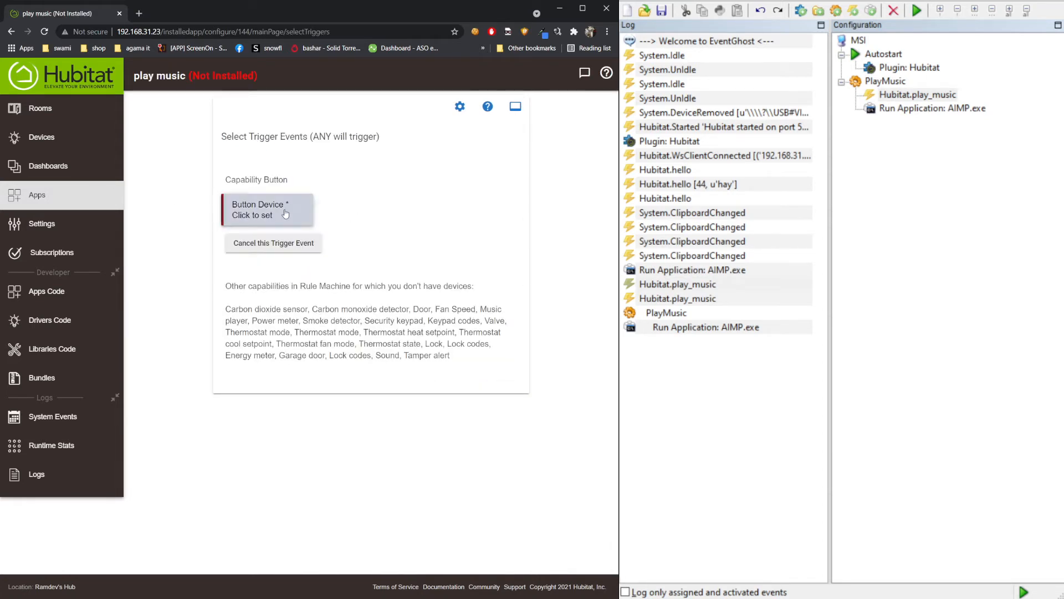
{"action": "left_click", "coordinate": [286, 214]}
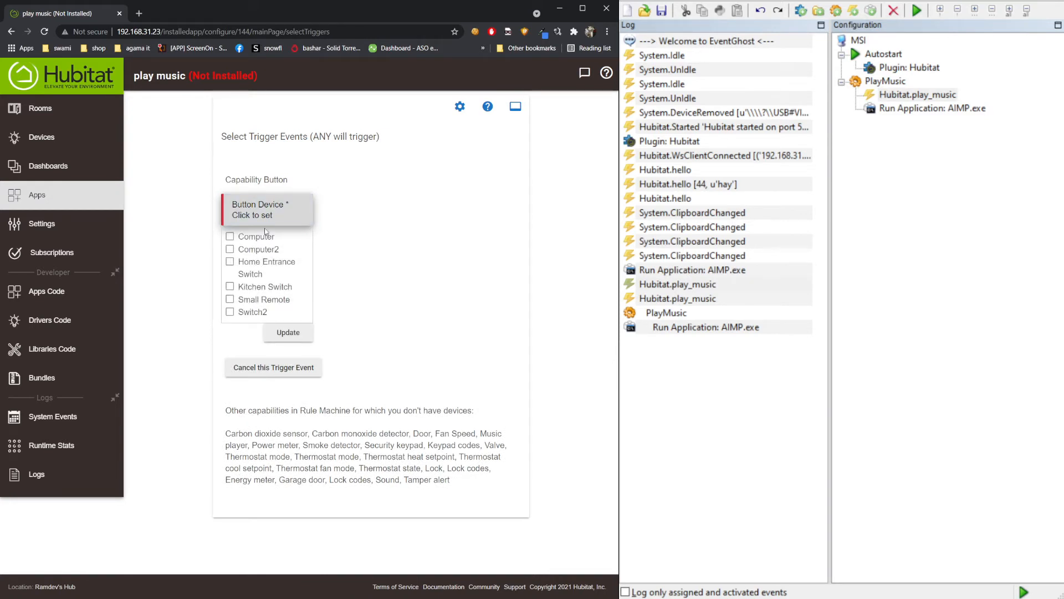
{"action": "left_click", "coordinate": [258, 313]}
{"action": "left_click", "coordinate": [294, 331]}
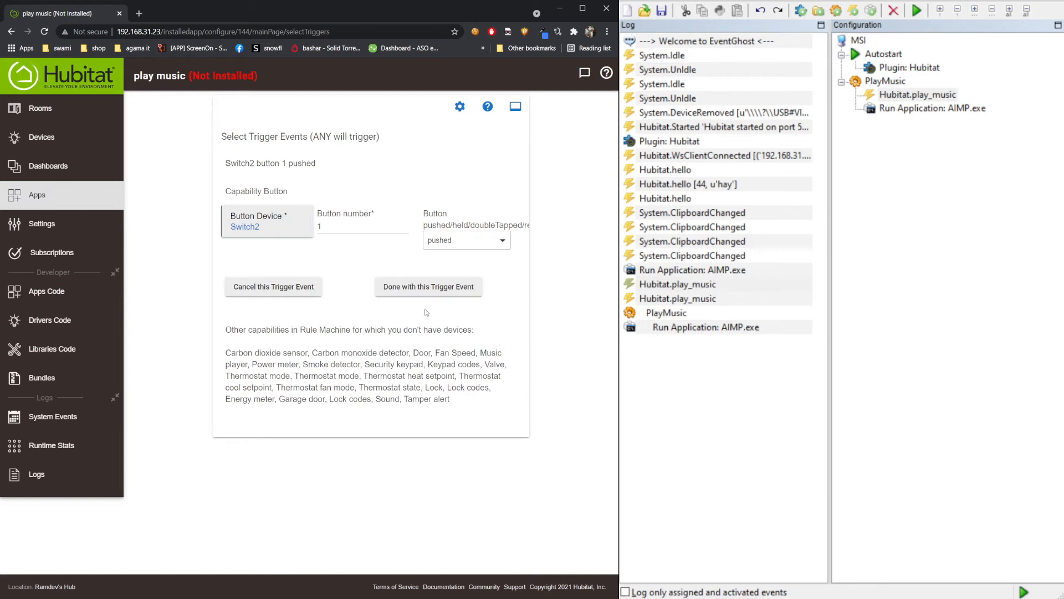
{"action": "left_click", "coordinate": [429, 287]}
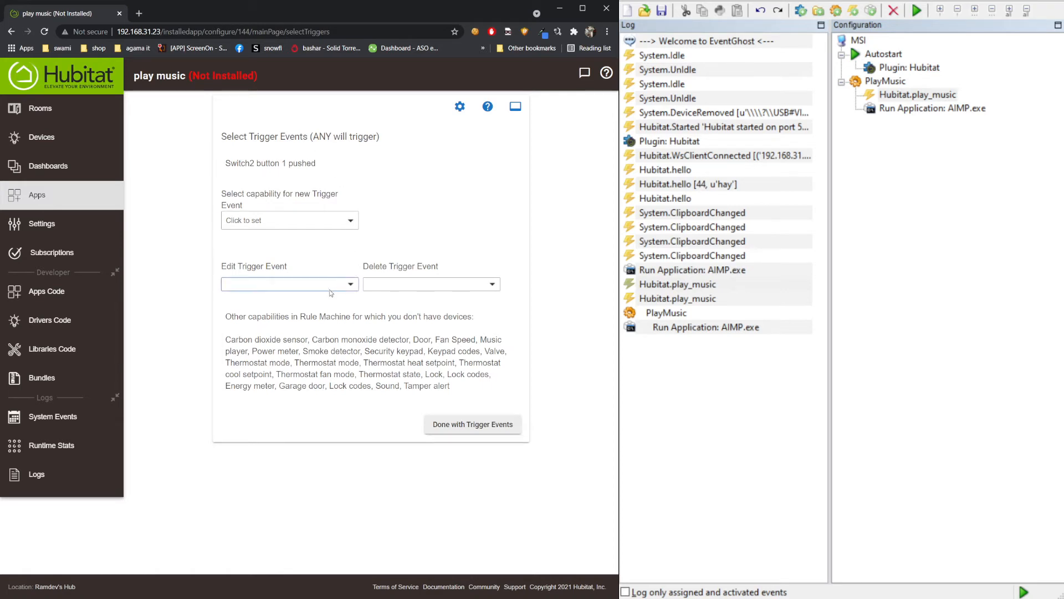
{"action": "left_click", "coordinate": [482, 432]}
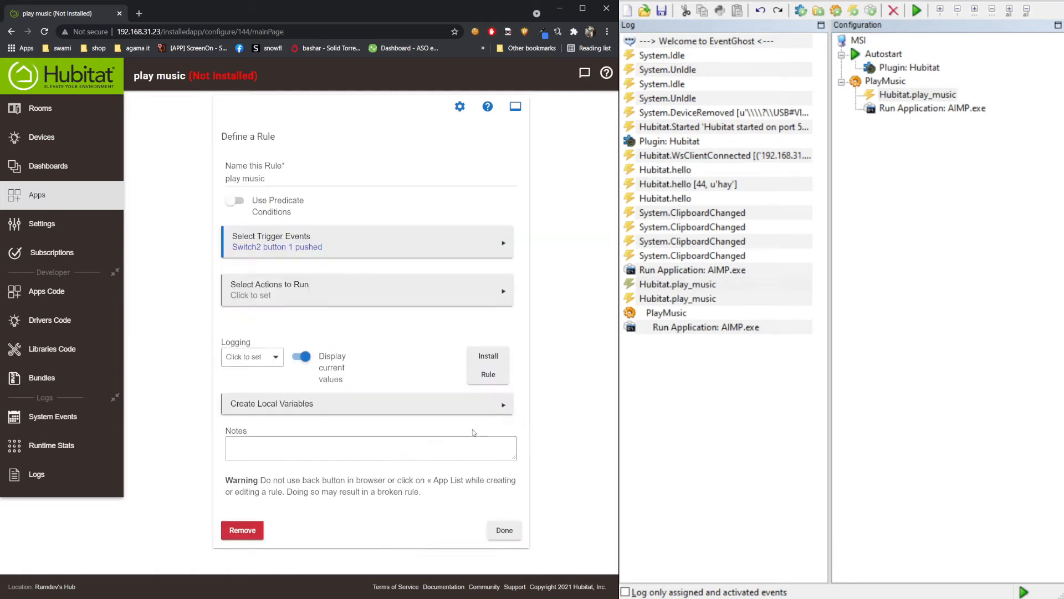
- Add a Run Custom Action on the Button-capable device Computer2
{"action": "left_click", "coordinate": [309, 290]}
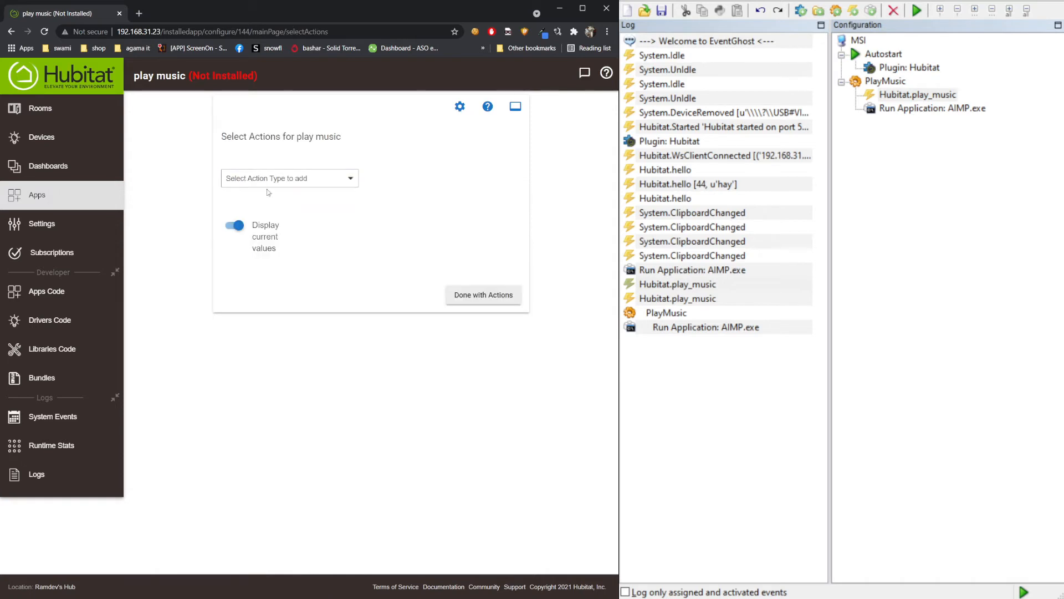
{"action": "left_click", "coordinate": [261, 184]}
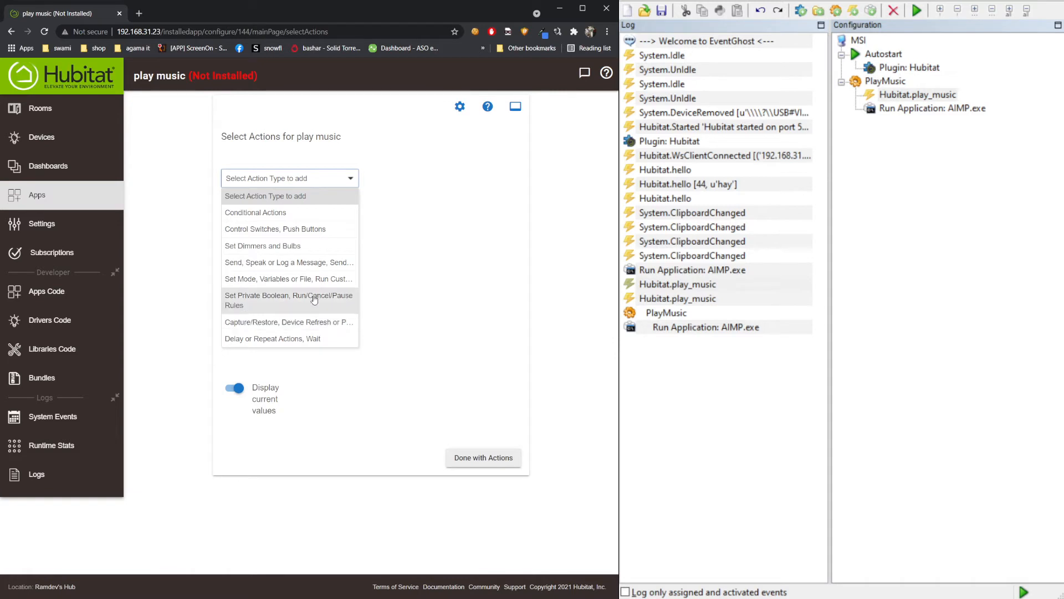
{"action": "left_click", "coordinate": [254, 286]}
{"action": "left_click", "coordinate": [406, 180]}
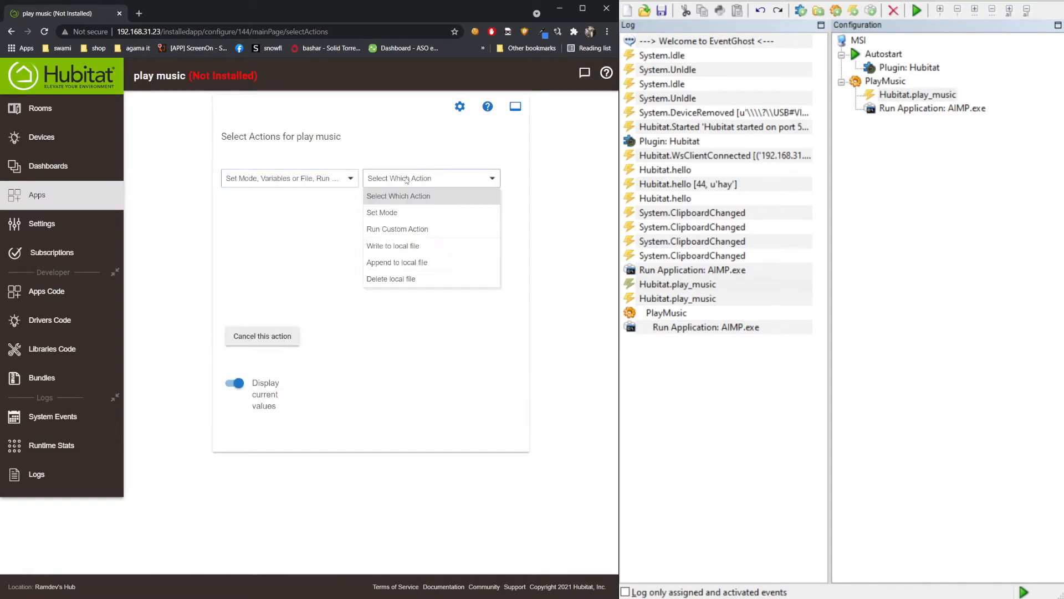
{"action": "left_click", "coordinate": [395, 232]}
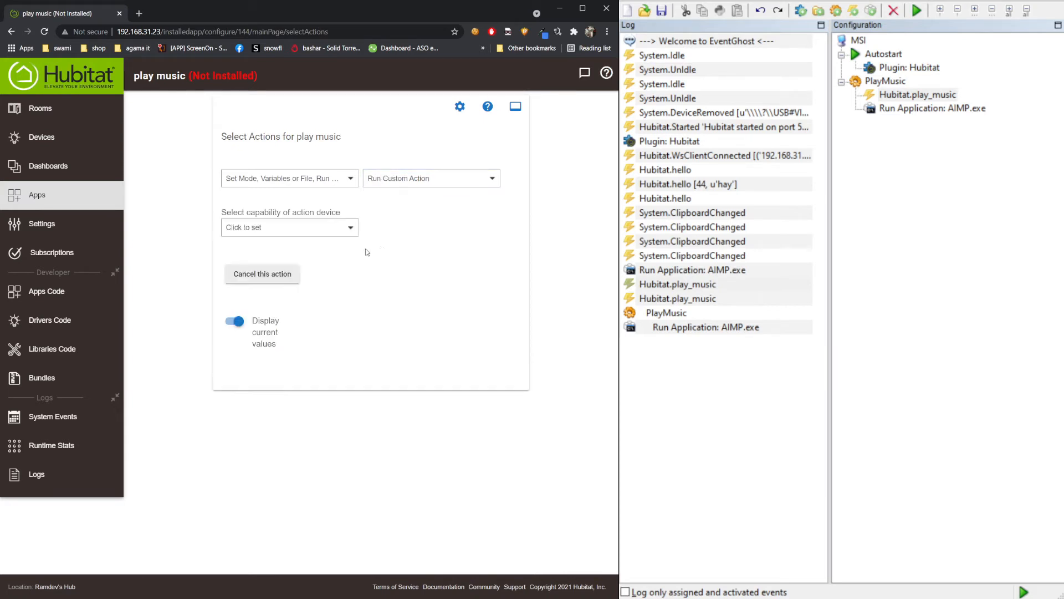
{"action": "left_click", "coordinate": [298, 229]}
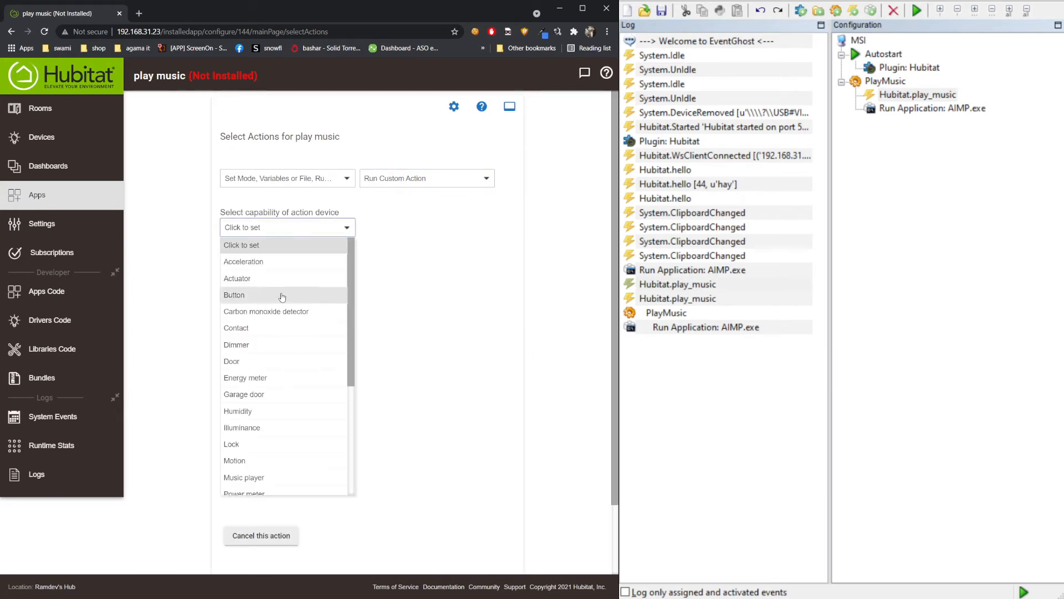
{"action": "left_click_drag", "start_coordinate": [354, 301], "coordinate": [352, 277]}
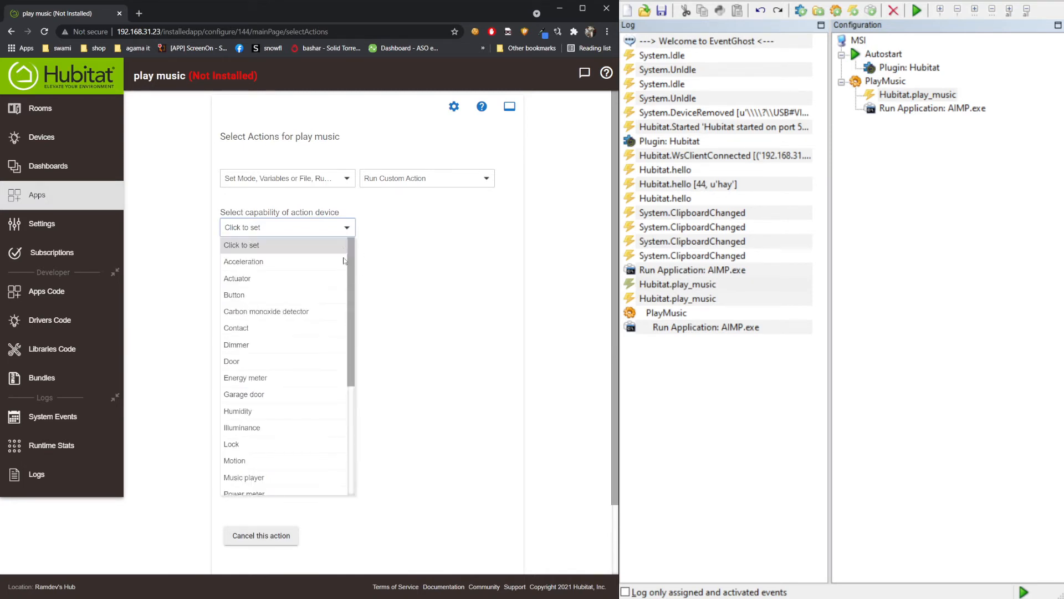
{"action": "left_click", "coordinate": [265, 297]}
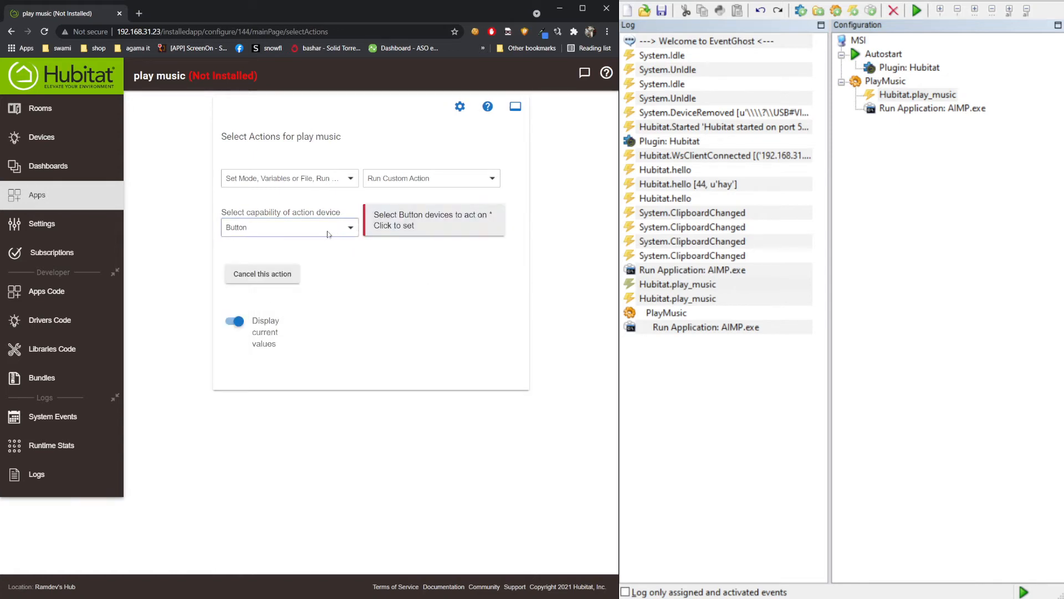
{"action": "left_click", "coordinate": [397, 224]}
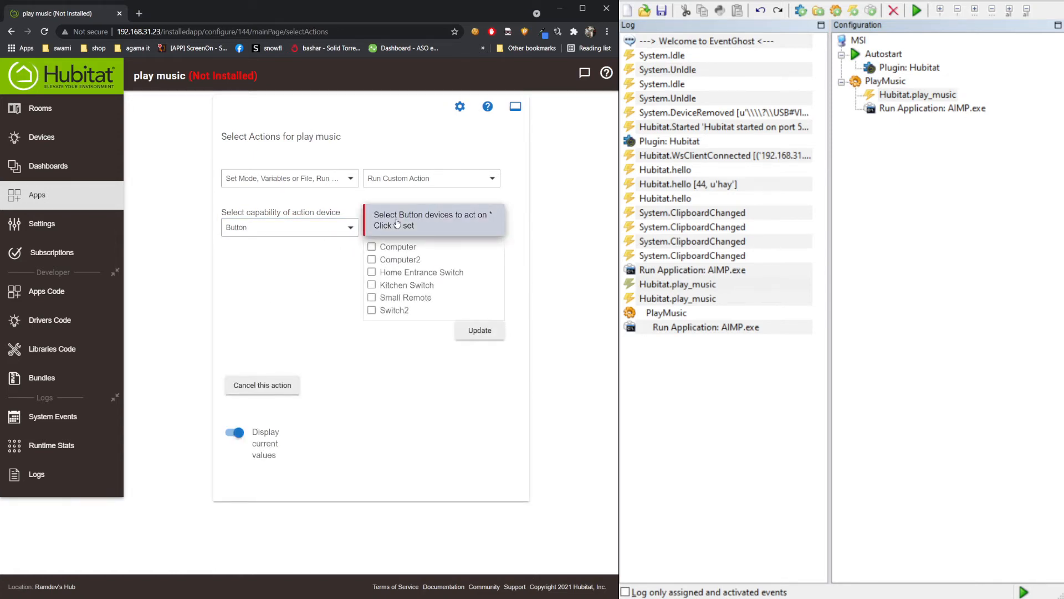
{"action": "left_click", "coordinate": [372, 260]}
{"action": "left_click", "coordinate": [481, 333]}
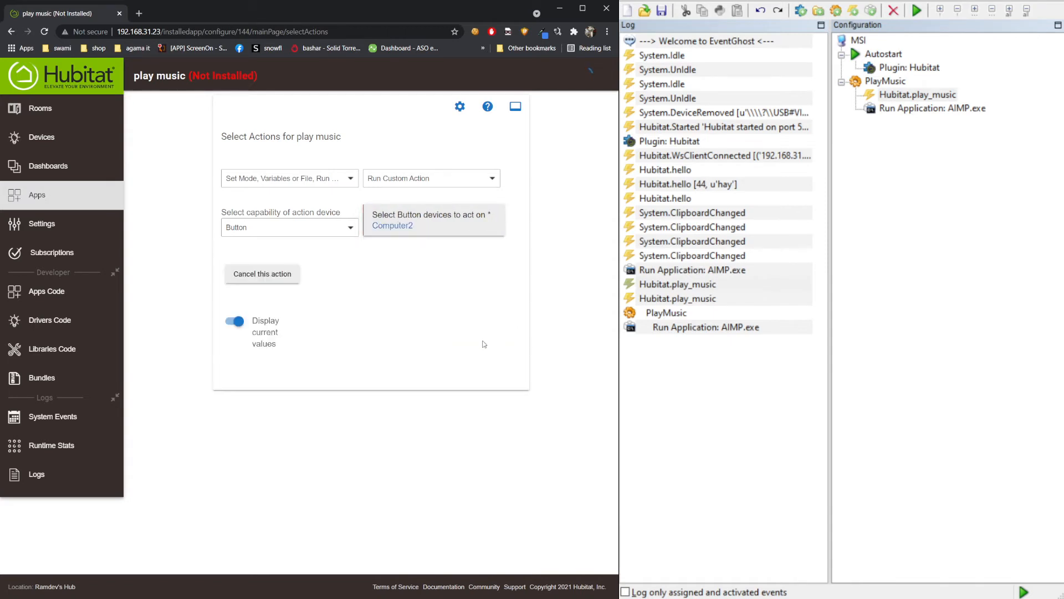
- Make the action run SendEvent with the string parameter 'play_music'
{"action": "left_click", "coordinate": [277, 281]}
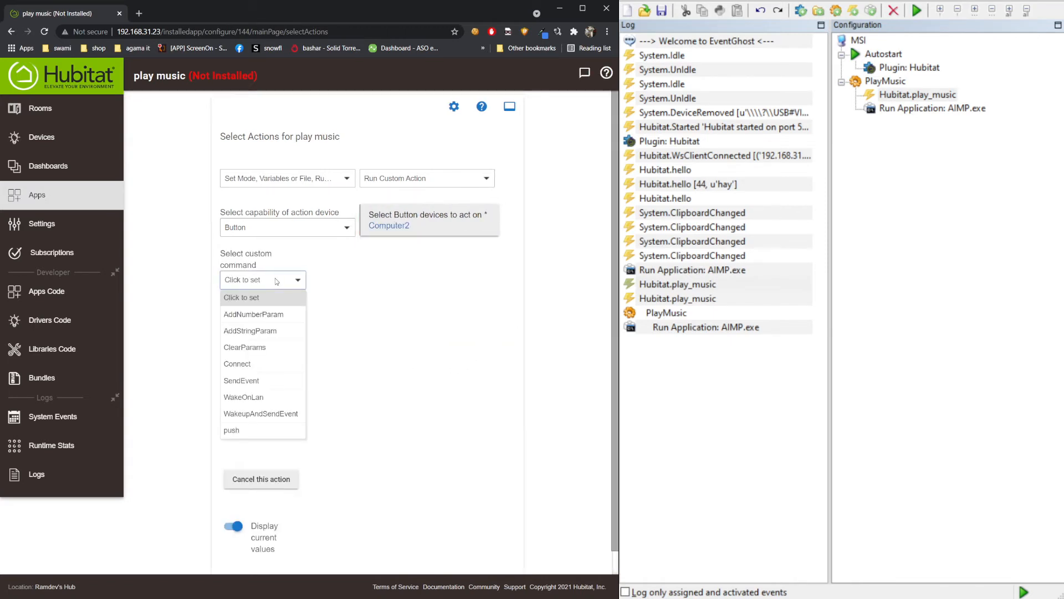
{"action": "left_click", "coordinate": [241, 380]}
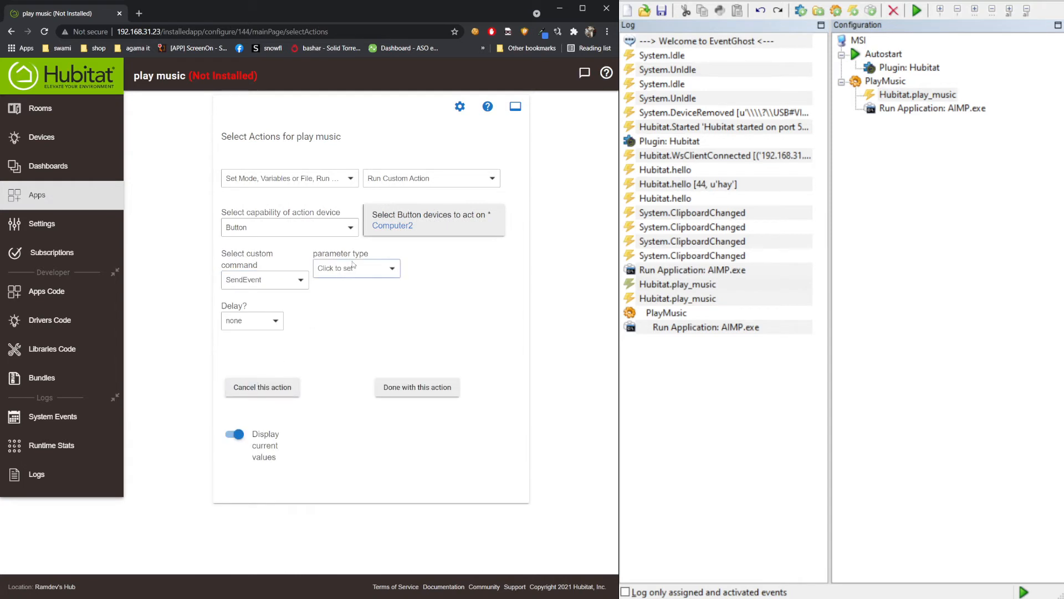
{"action": "left_click", "coordinate": [363, 270]}
{"action": "left_click", "coordinate": [335, 304]}
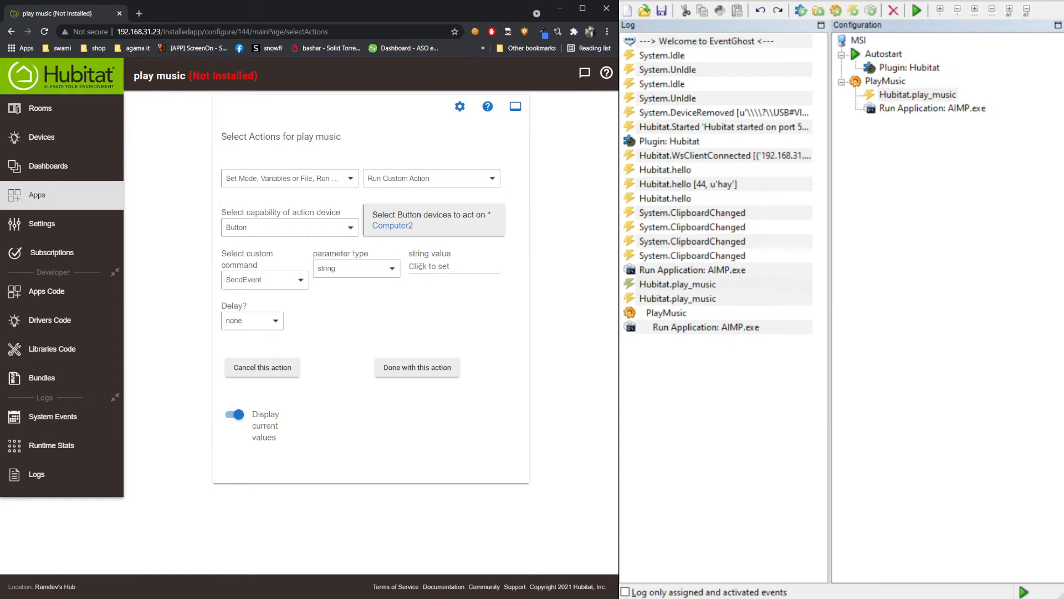
{"action": "left_click", "coordinate": [421, 266]}
{"action": "type", "text": "play_music"}
{"action": "left_click", "coordinate": [417, 367]}
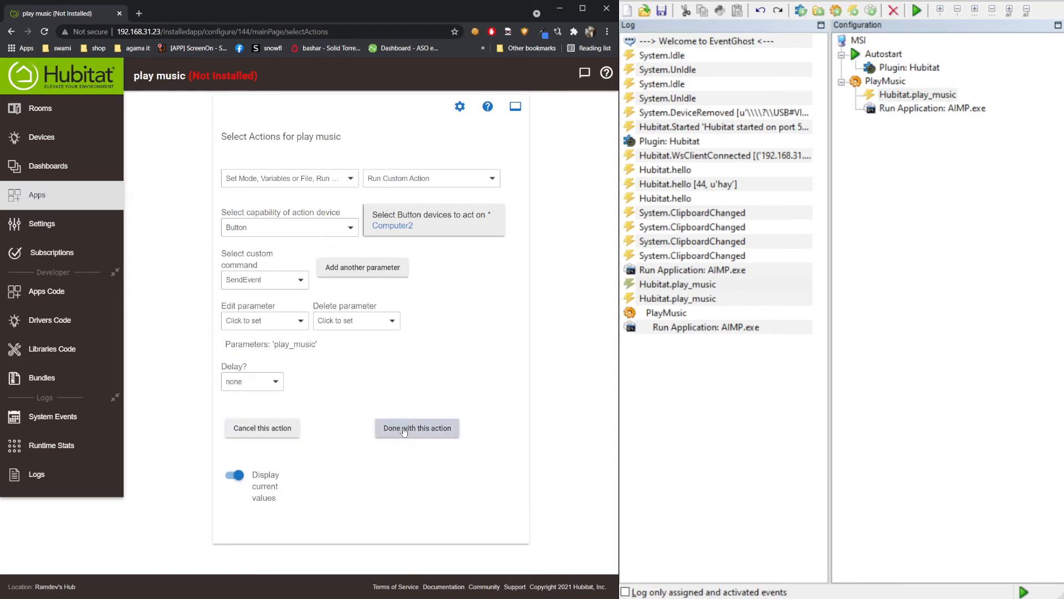
{"action": "left_click", "coordinate": [404, 432]}
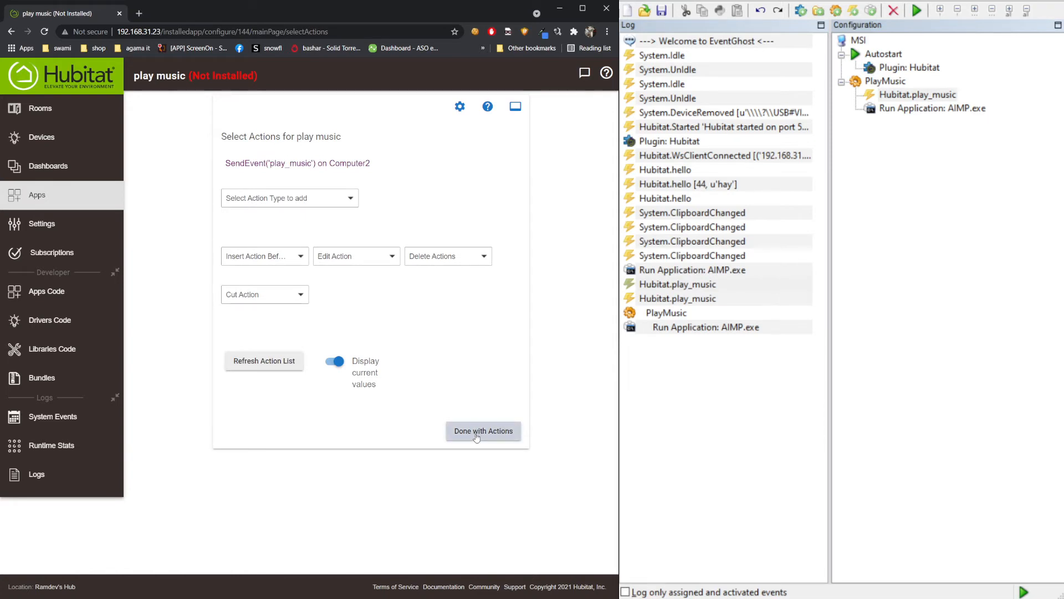
- Finish the play music rule's actions and definition, checking EventGhost's Hubitat.play_music entry
{"action": "left_click", "coordinate": [476, 438]}
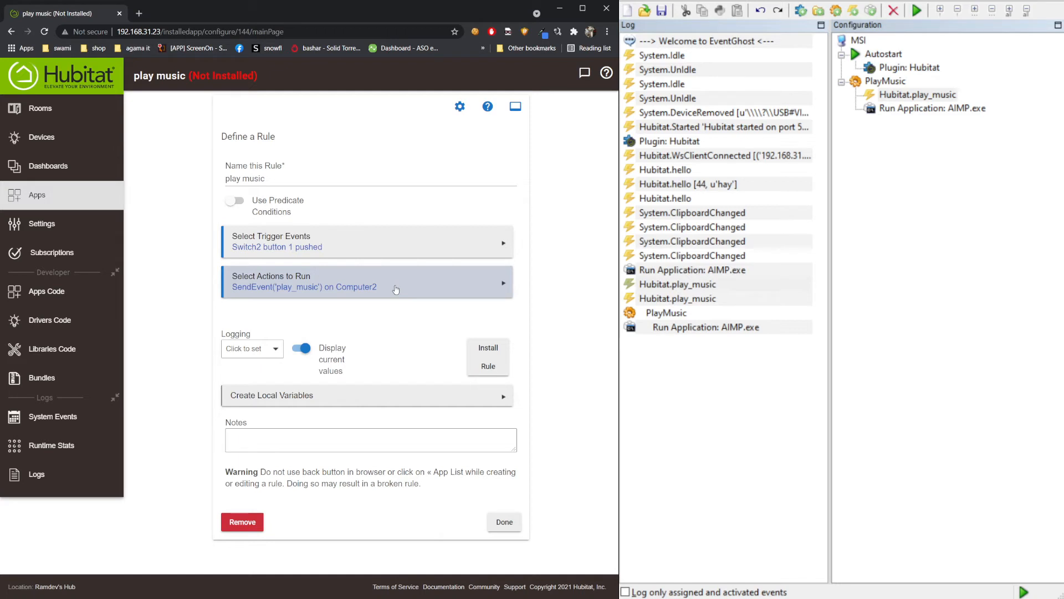
{"action": "left_click", "coordinate": [678, 284]}
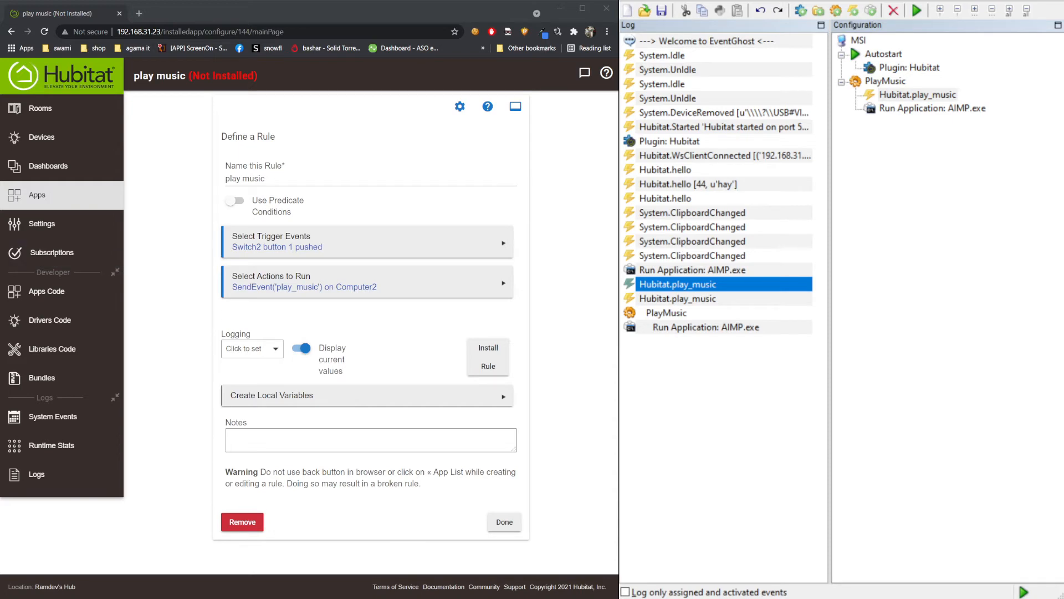
{"action": "left_click", "coordinate": [505, 521]}
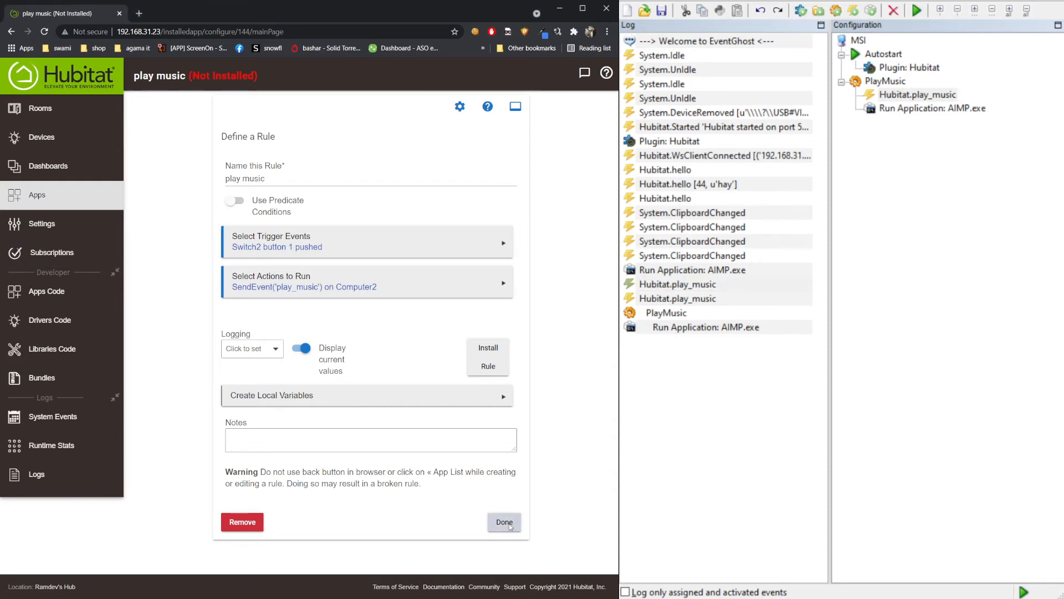
{"action": "left_click", "coordinate": [897, 181]}
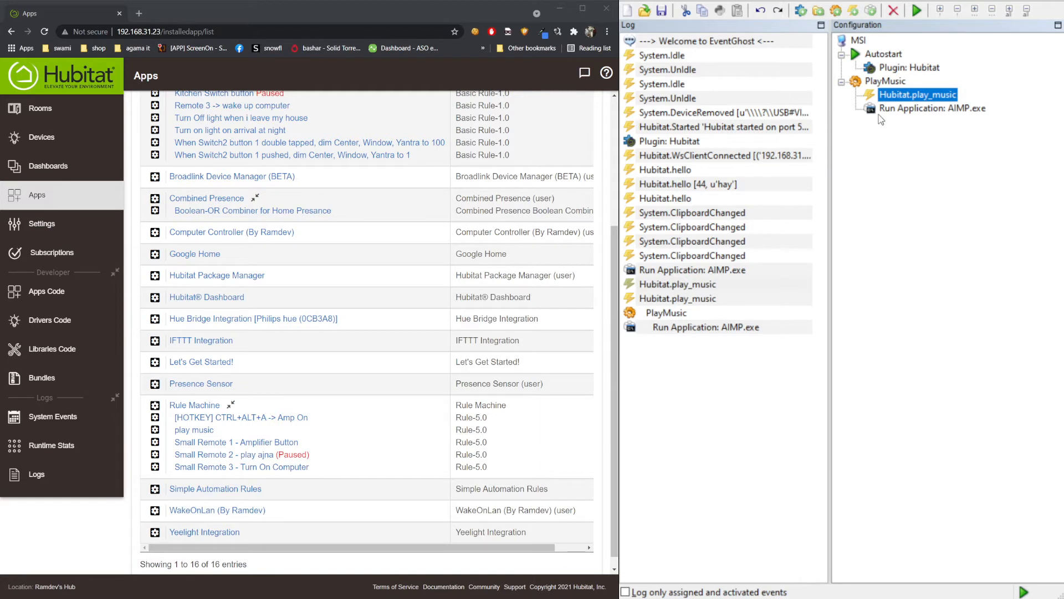
- Browse EventGhost's configuration tree and select the Autostart group
{"action": "left_click", "coordinate": [836, 10]}
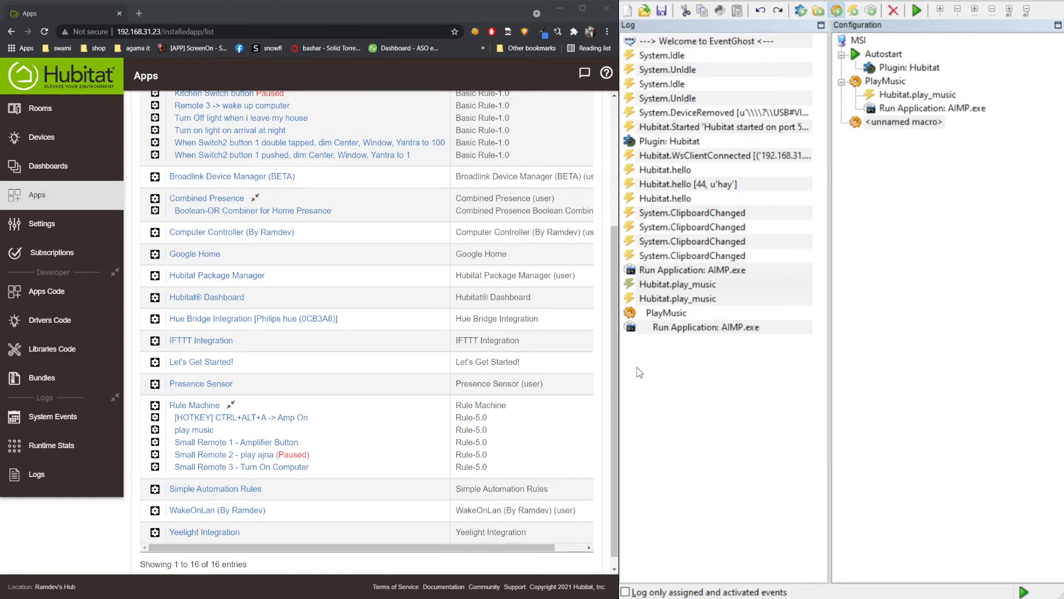
{"action": "scroll", "coordinate": [900, 351], "scroll_direction": "down", "scroll_amount": 2}
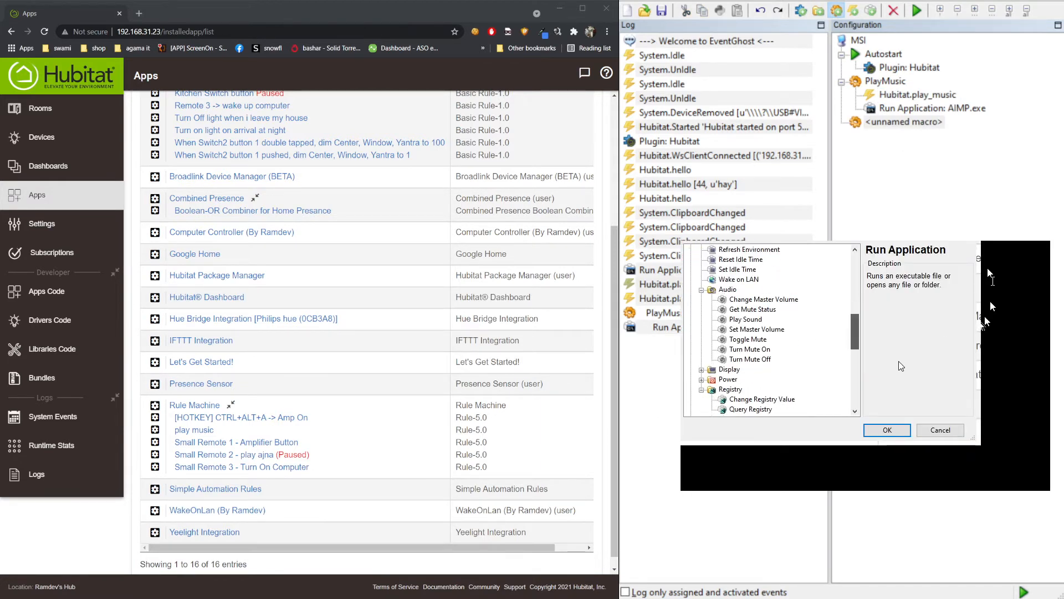
{"action": "scroll", "coordinate": [901, 366], "scroll_direction": "down", "scroll_amount": 8}
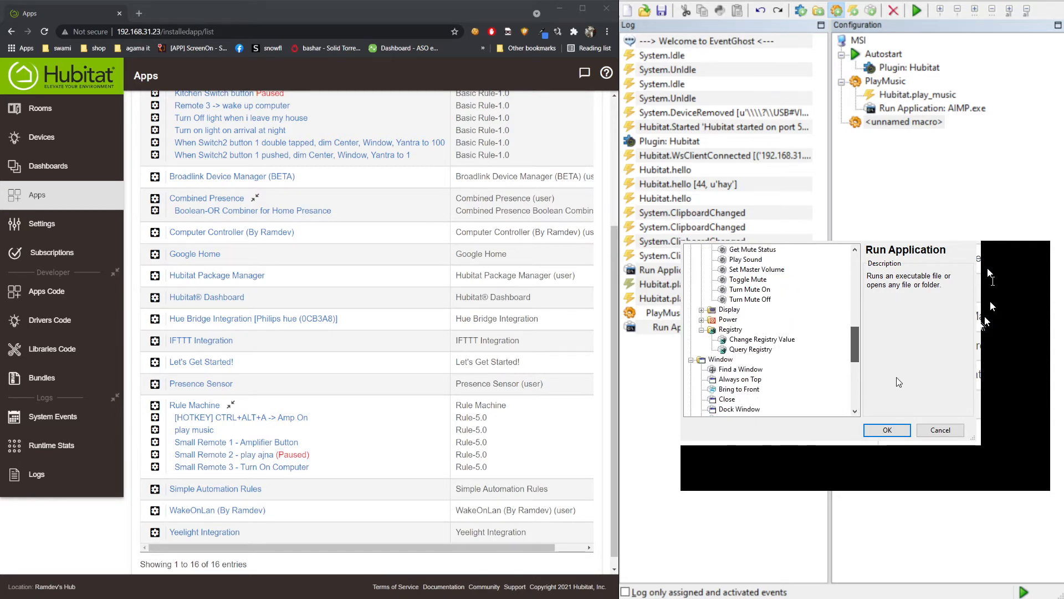
{"action": "scroll", "coordinate": [839, 410], "scroll_direction": "down", "scroll_amount": 1}
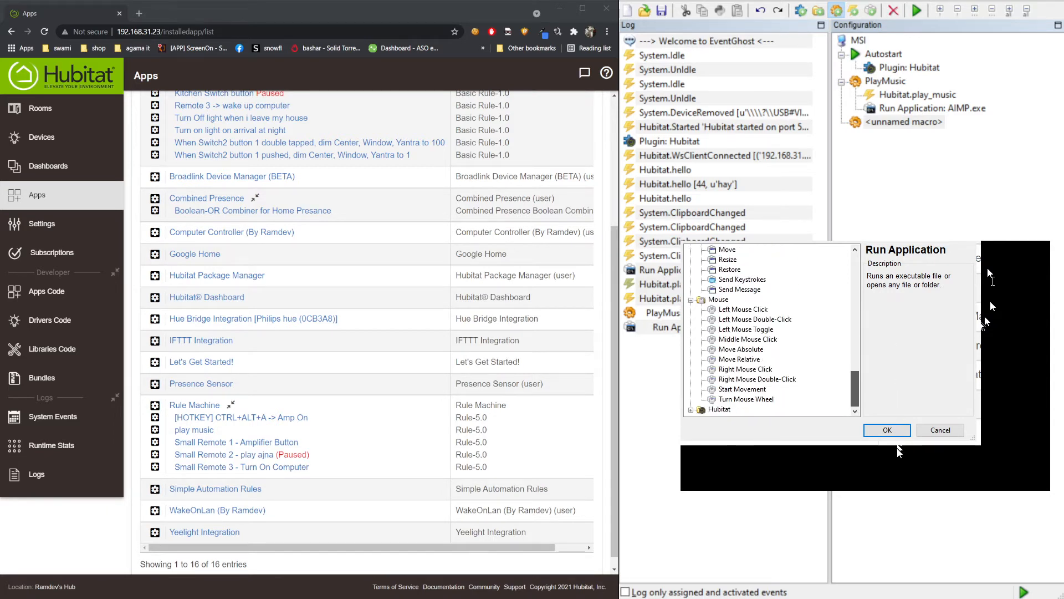
{"action": "scroll", "coordinate": [895, 344], "scroll_direction": "up", "scroll_amount": 10}
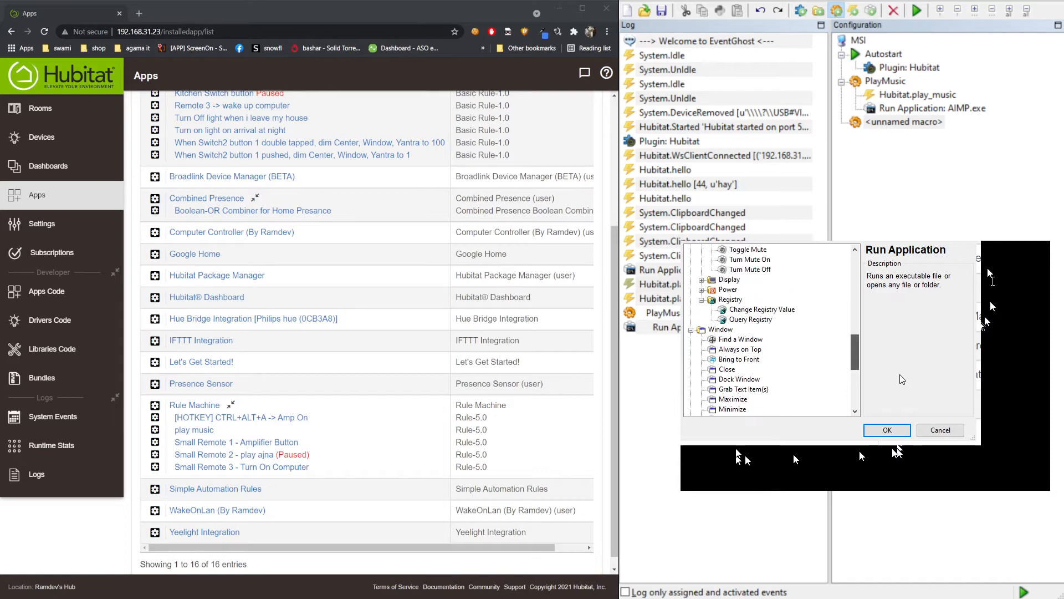
{"action": "scroll", "coordinate": [895, 344], "scroll_direction": "up", "scroll_amount": 6}
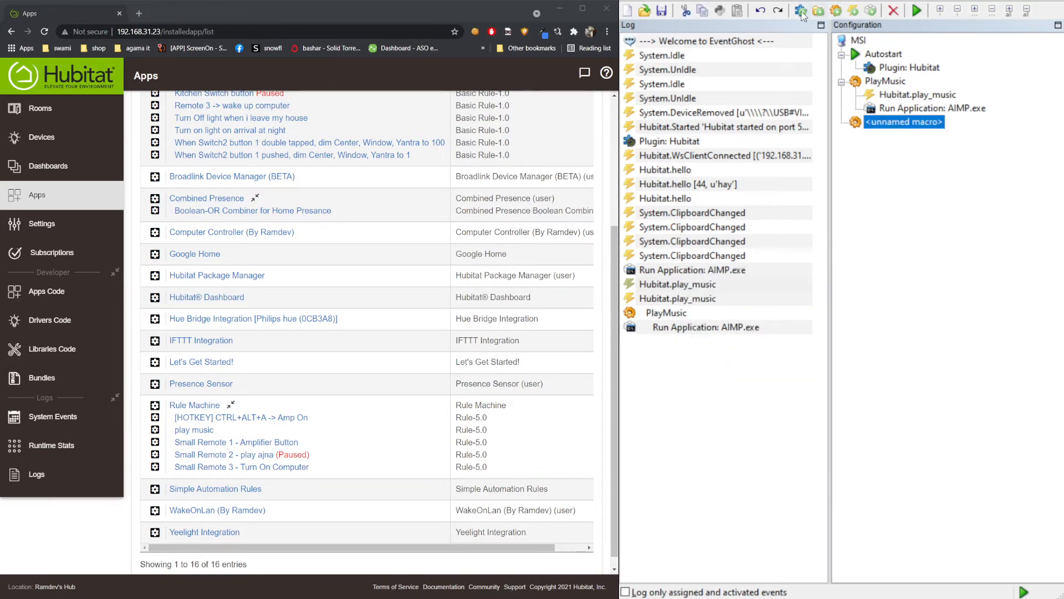
{"action": "left_click", "coordinate": [886, 55]}
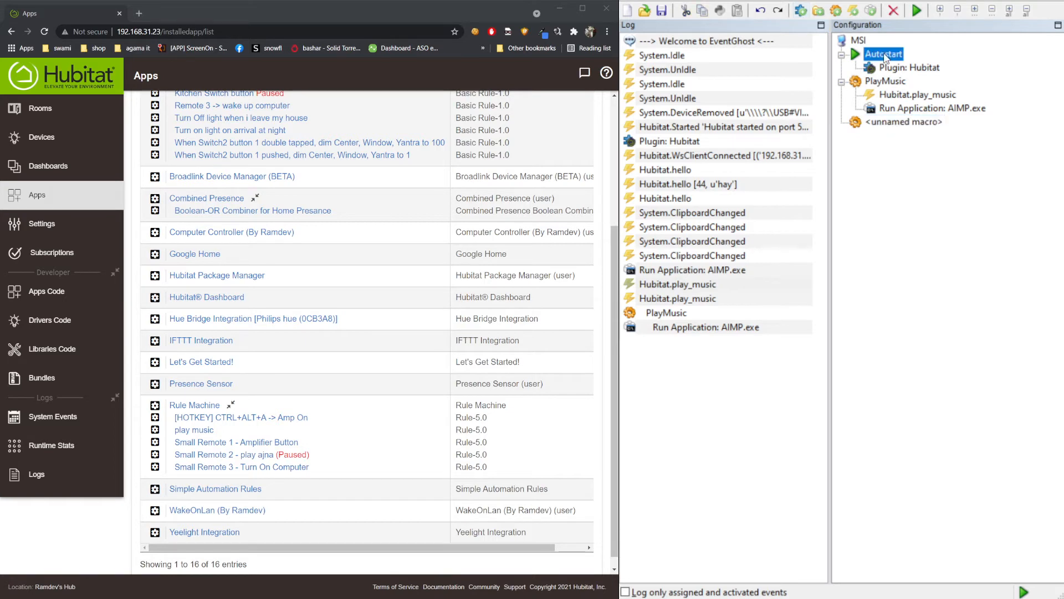
- Add the Keyboard plugin from Input Devices and confirm its Universal modifiers setting
{"action": "left_click", "coordinate": [946, 198]}
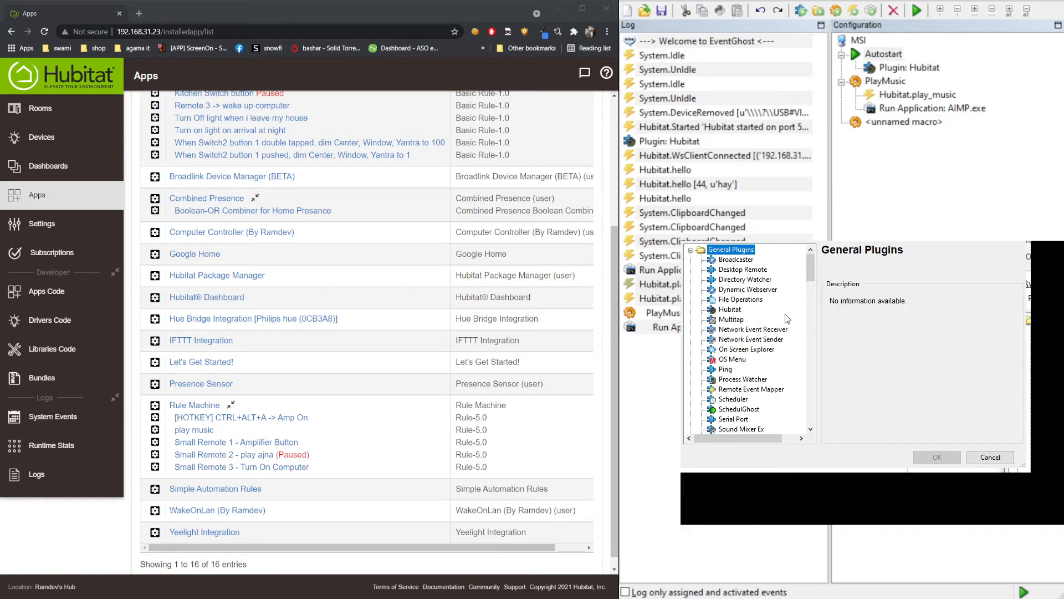
{"action": "scroll", "coordinate": [844, 306], "scroll_direction": "down", "scroll_amount": 6}
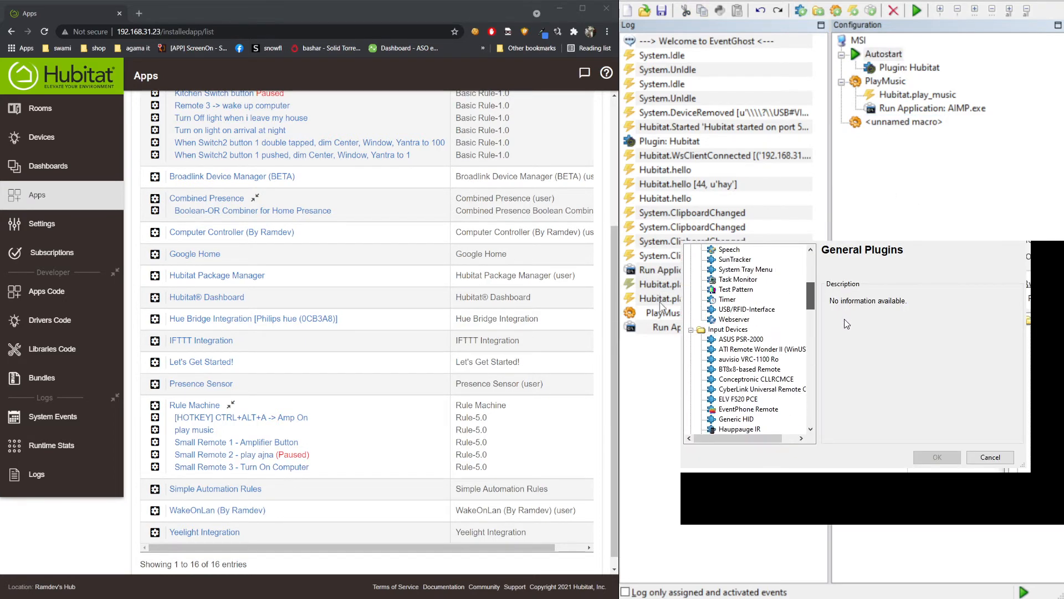
{"action": "scroll", "coordinate": [844, 322], "scroll_direction": "down", "scroll_amount": 2}
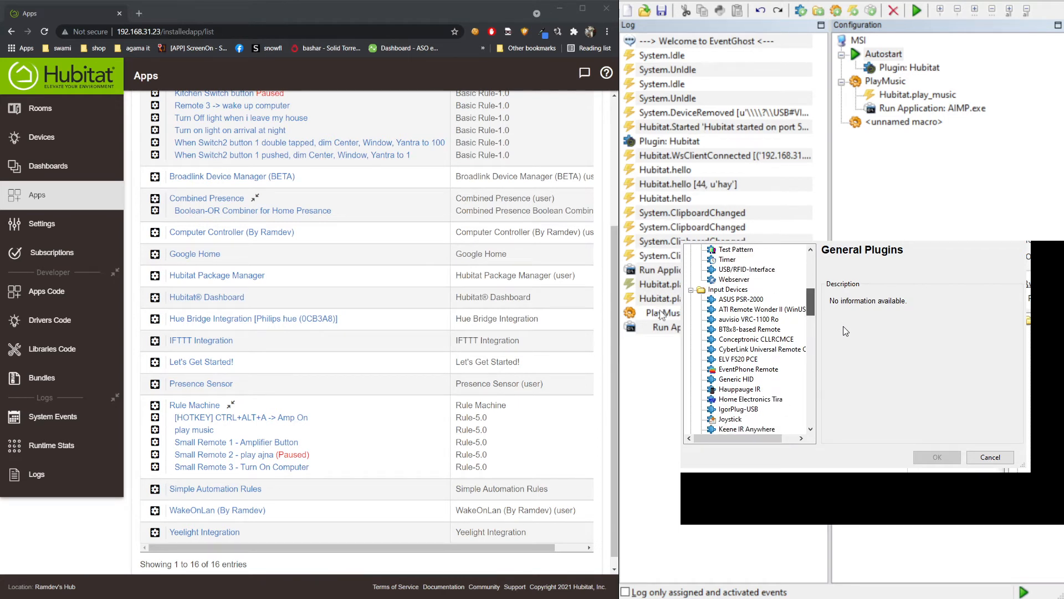
{"action": "scroll", "coordinate": [844, 327], "scroll_direction": "down", "scroll_amount": 2}
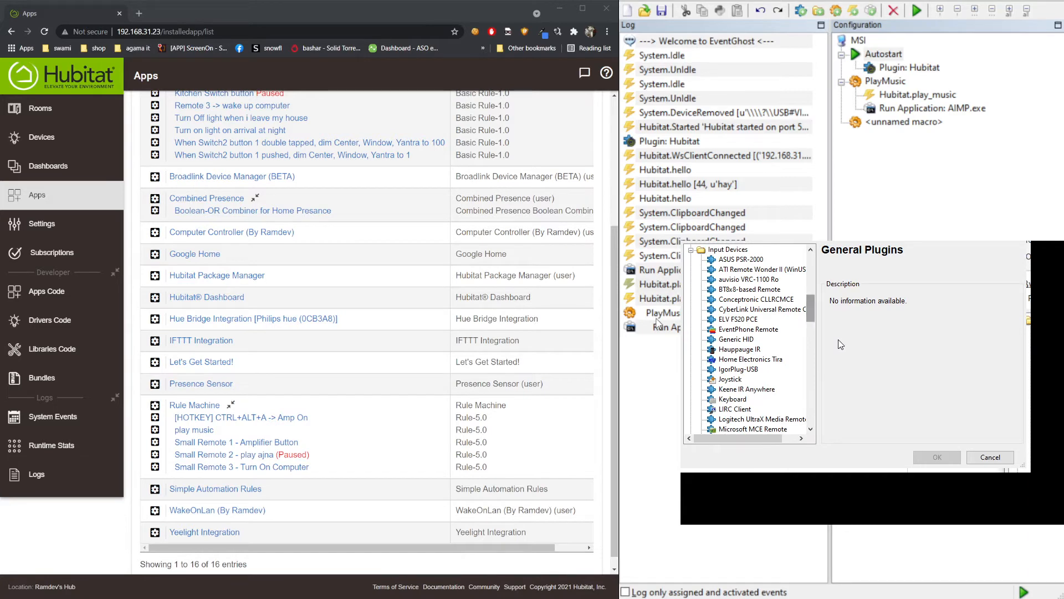
{"action": "left_click", "coordinate": [732, 399]}
{"action": "key", "text": "Return"}
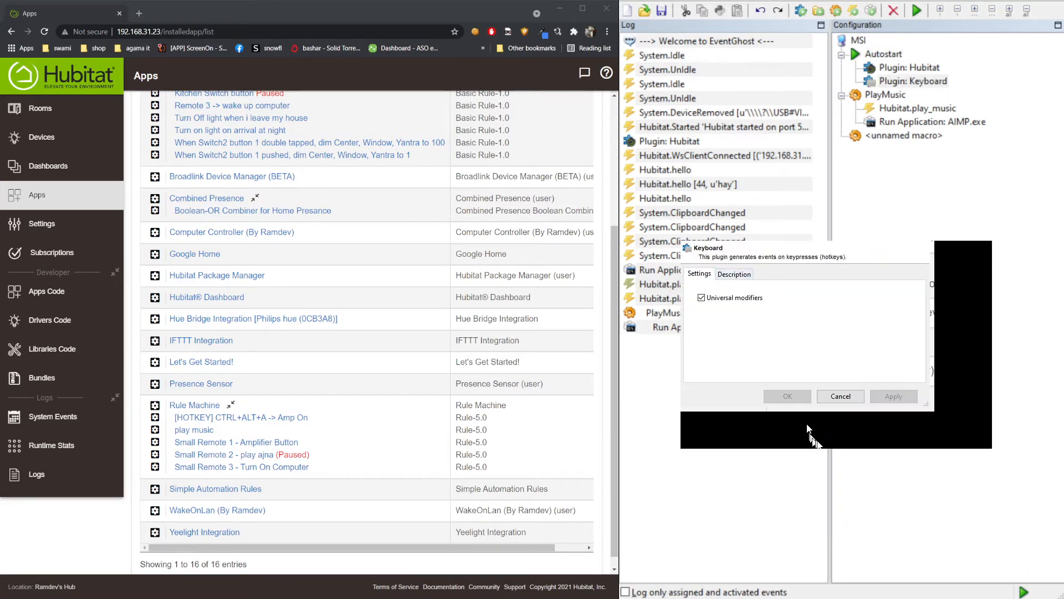
{"action": "left_click", "coordinate": [734, 274]}
{"action": "left_click", "coordinate": [699, 275]}
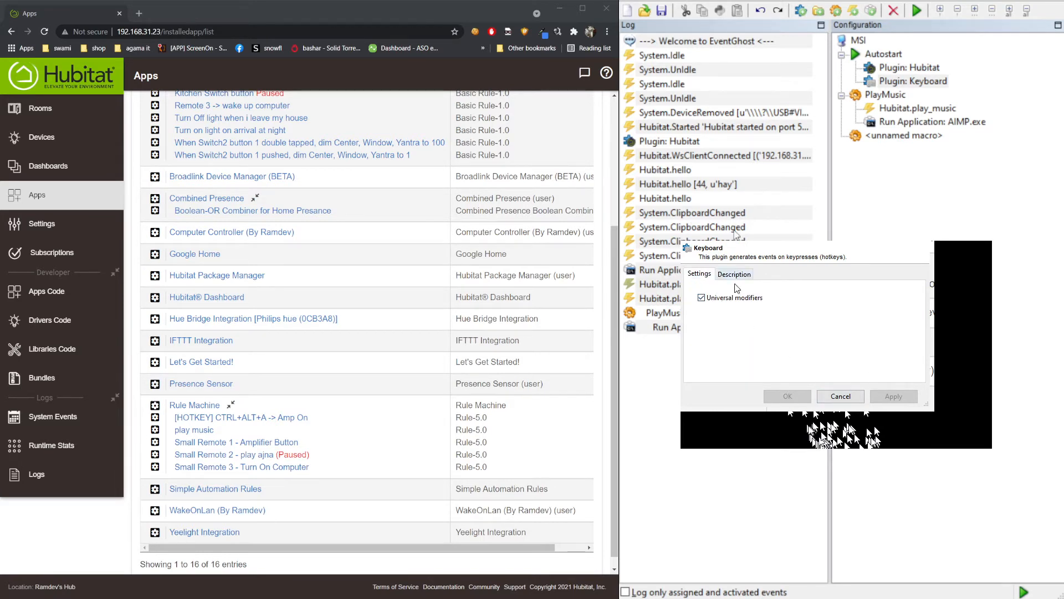
{"action": "left_click", "coordinate": [701, 298]}
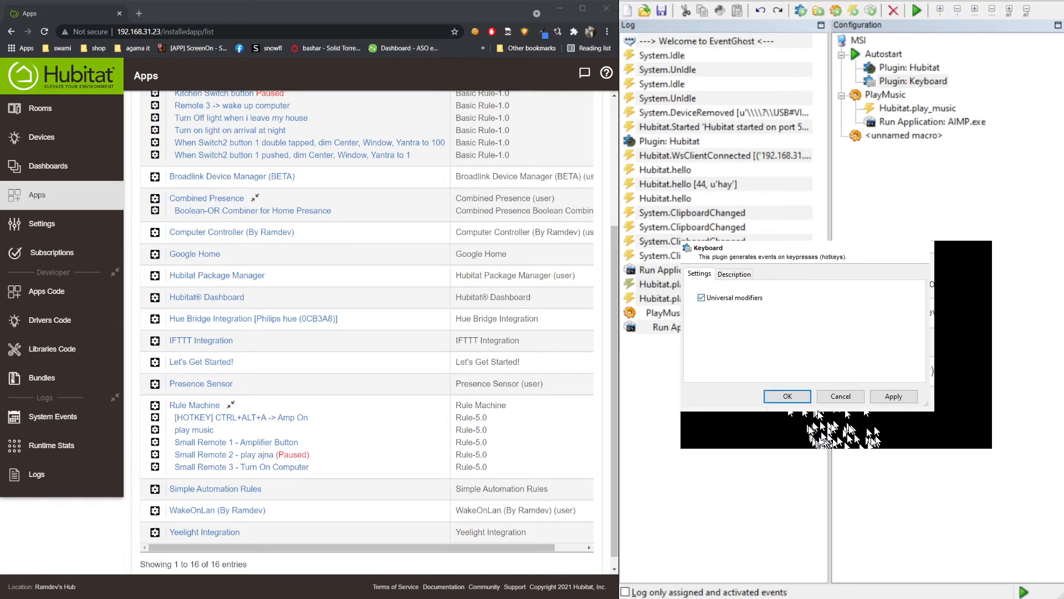
{"action": "left_click", "coordinate": [788, 395]}
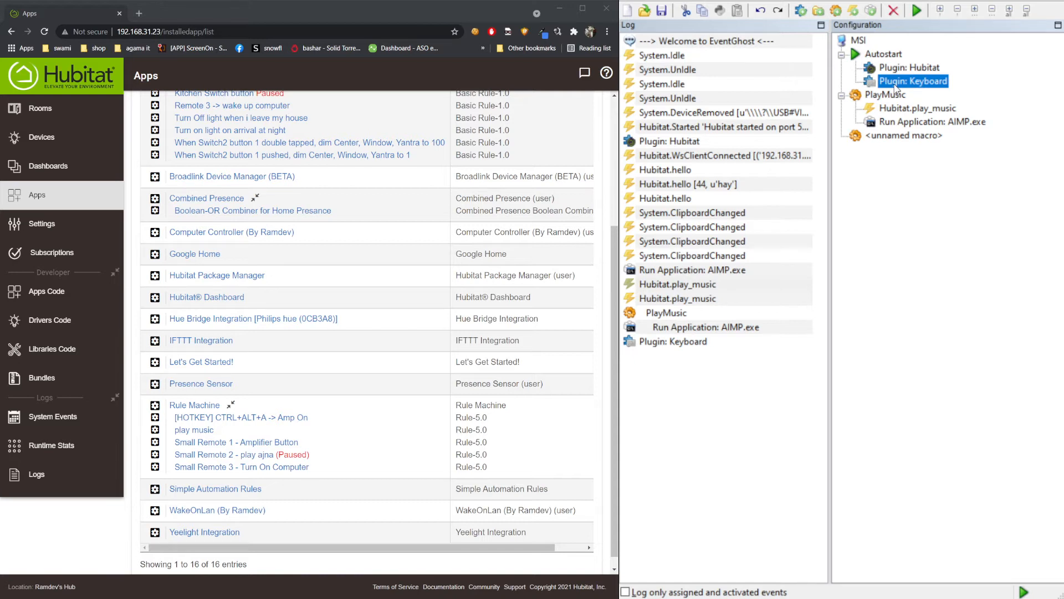
- Make the Keyboard.Ctrl+Alt+D event trigger the unnamed macro
{"action": "key", "text": "ctrl+alt+d"}
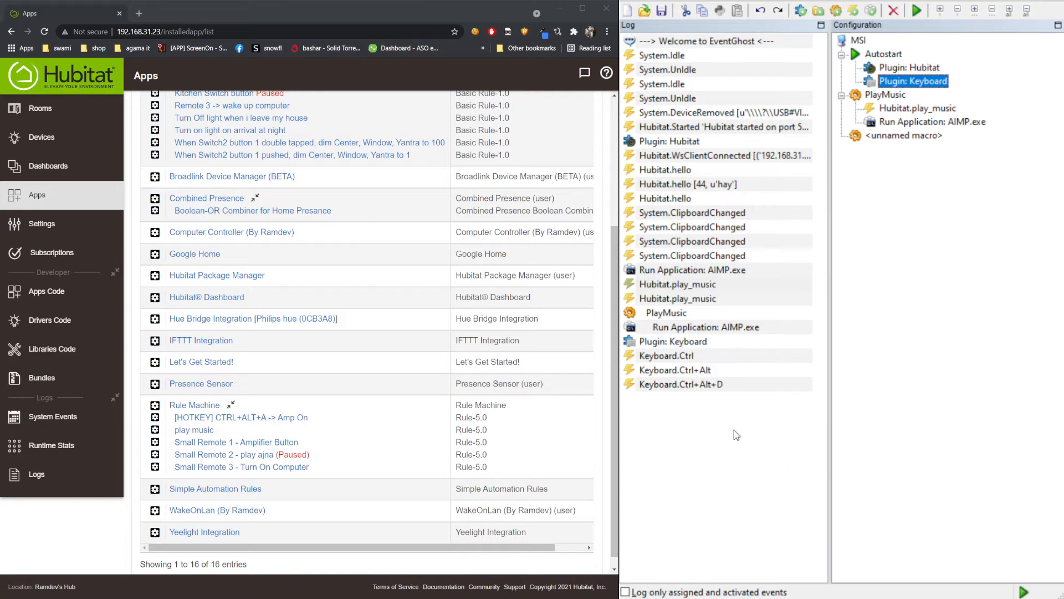
{"action": "left_click_drag", "start_coordinate": [690, 387], "coordinate": [906, 136]}
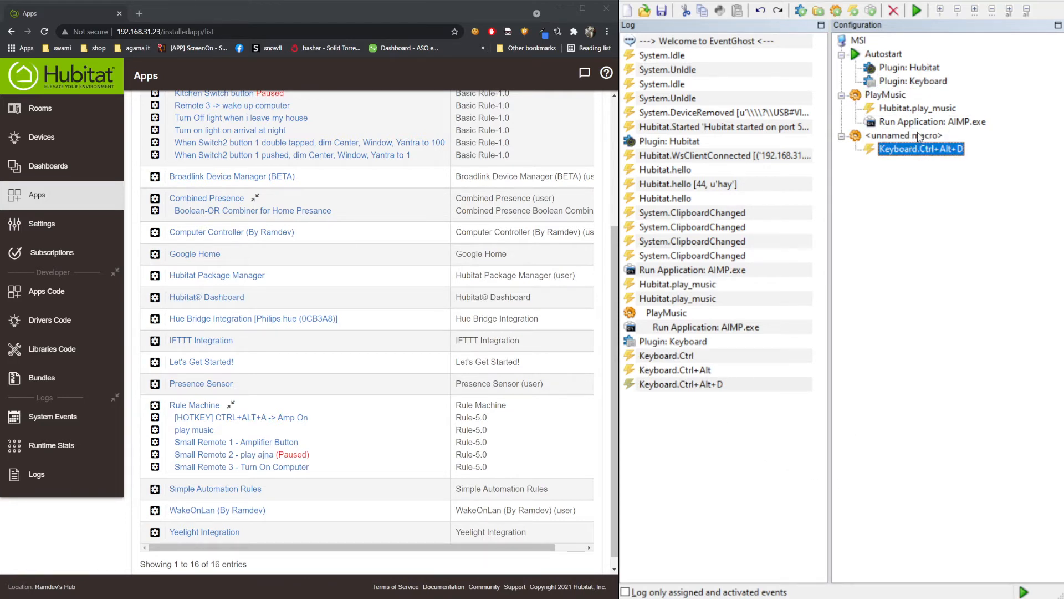
{"action": "left_click", "coordinate": [919, 136]}
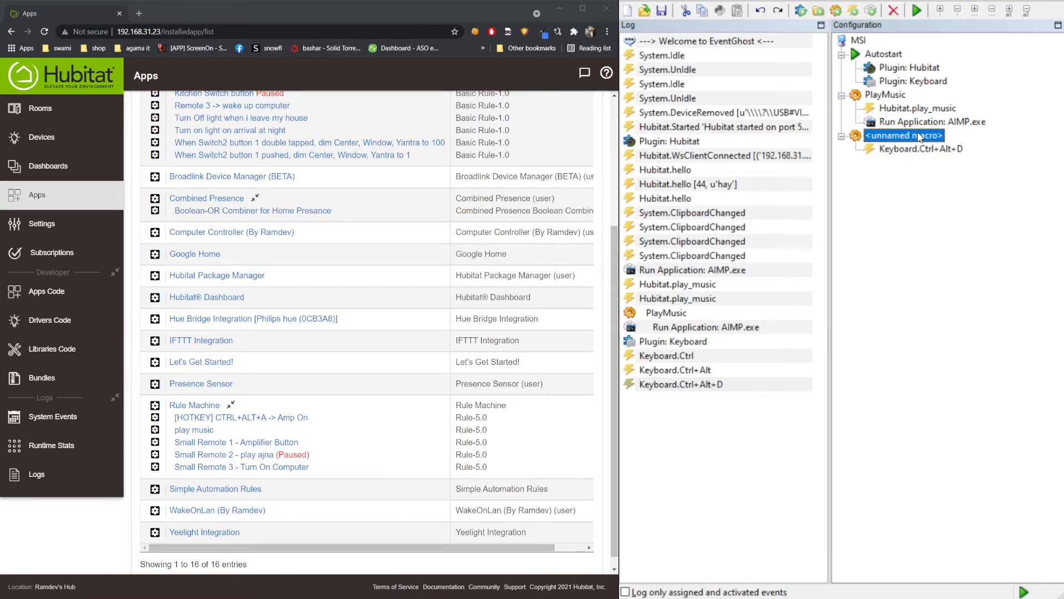
- Add a Hubitat Send Command action with hot_key_2 to the macro
{"action": "left_click", "coordinate": [994, 340]}
{"action": "left_click", "coordinate": [701, 359]}
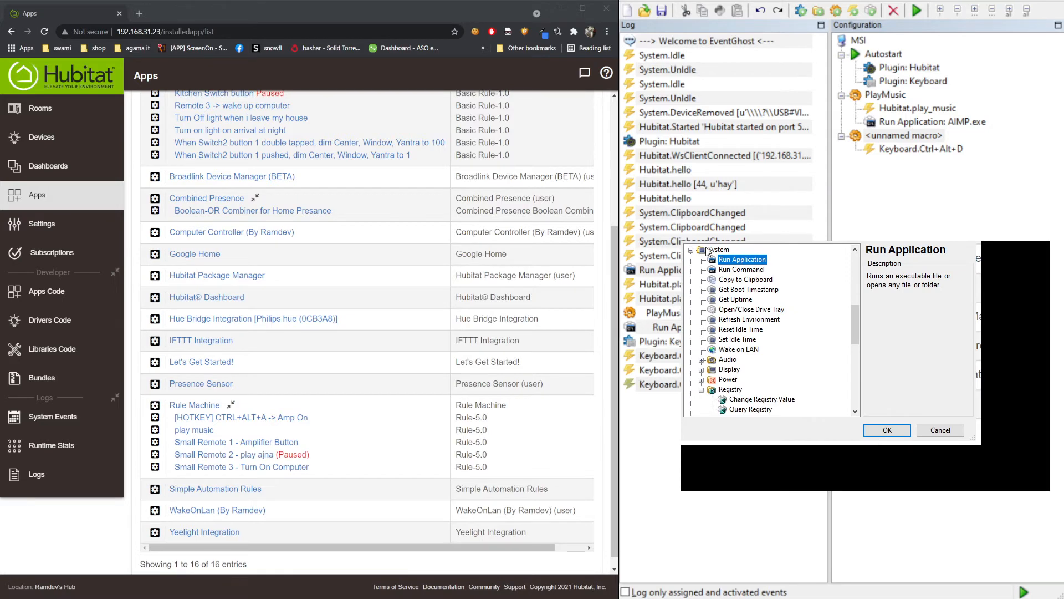
{"action": "left_click", "coordinate": [692, 250]}
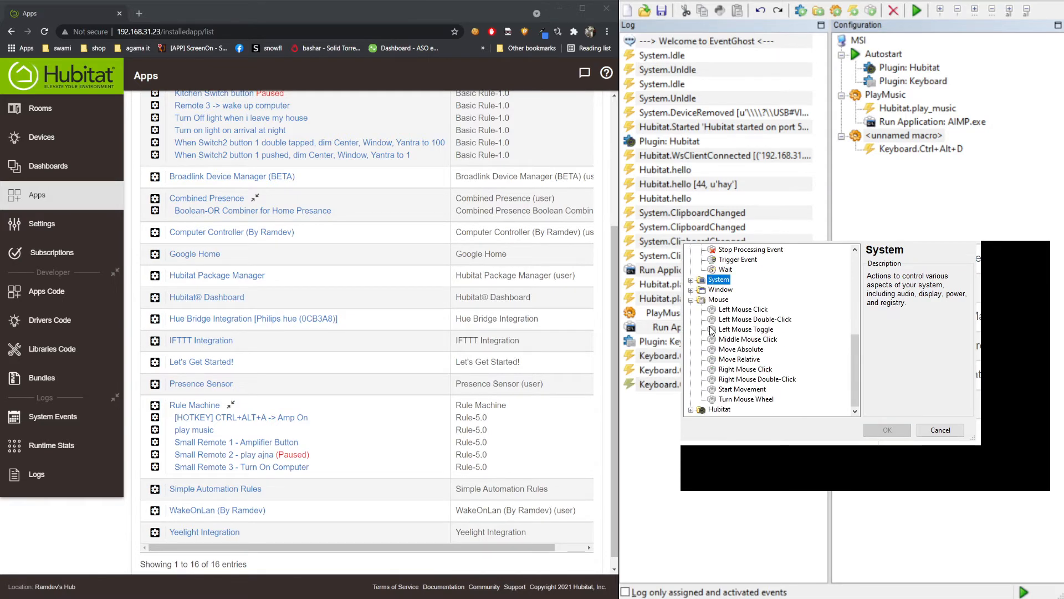
{"action": "left_click", "coordinate": [692, 299]}
{"action": "left_click", "coordinate": [691, 410]}
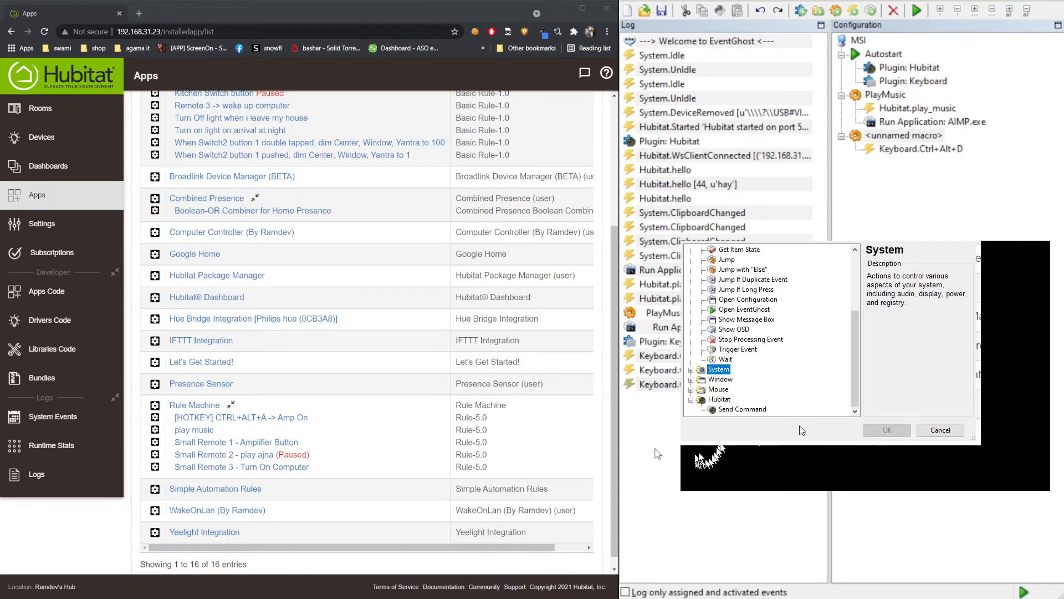
{"action": "left_click", "coordinate": [742, 409]}
{"action": "double_click", "coordinate": [743, 409]}
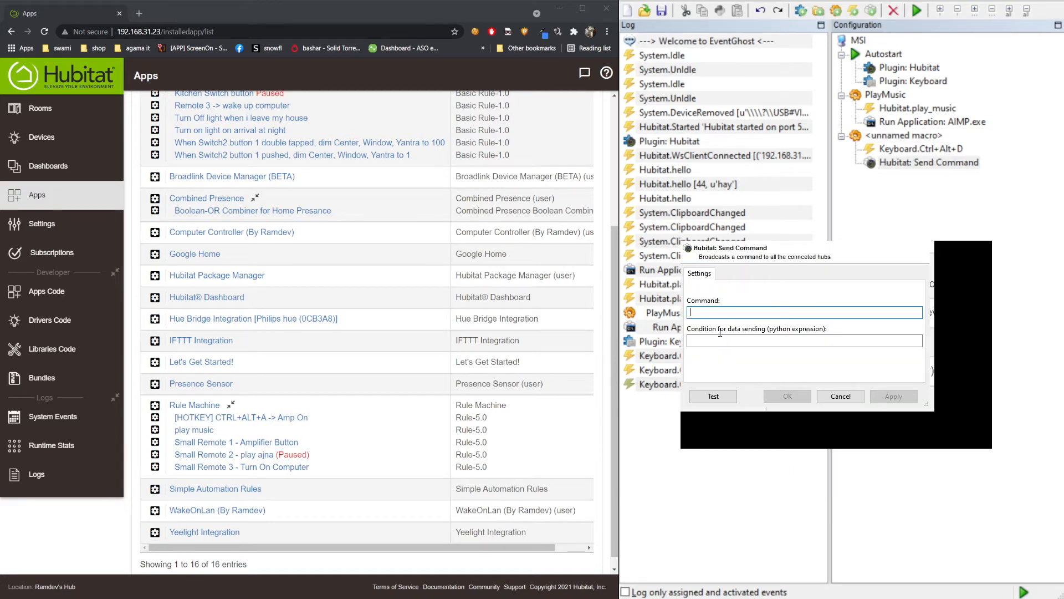
{"action": "type", "text": "hot_k"}
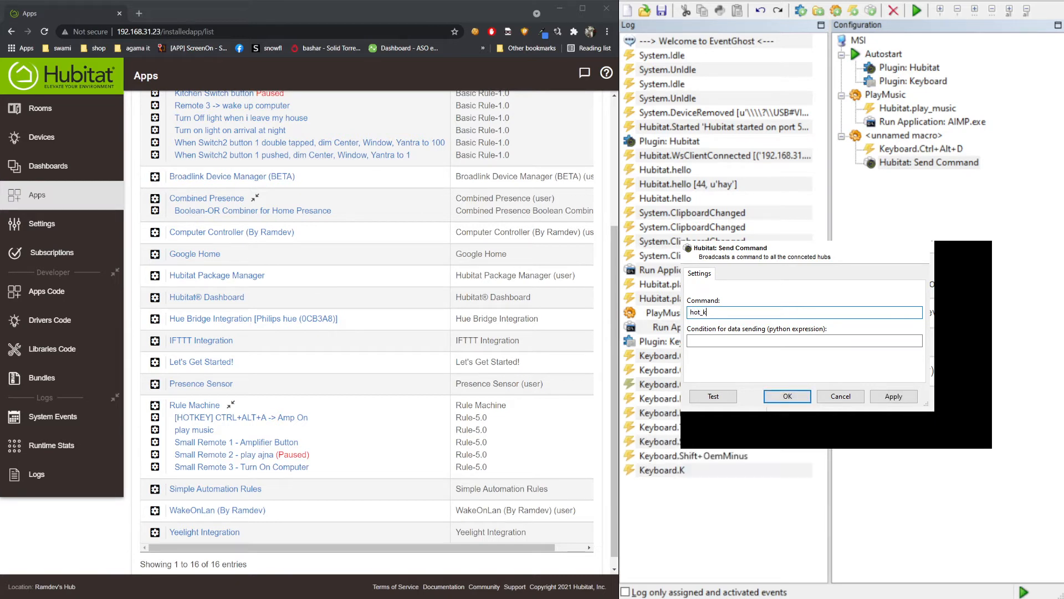
{"action": "type", "text": "ey_2"}
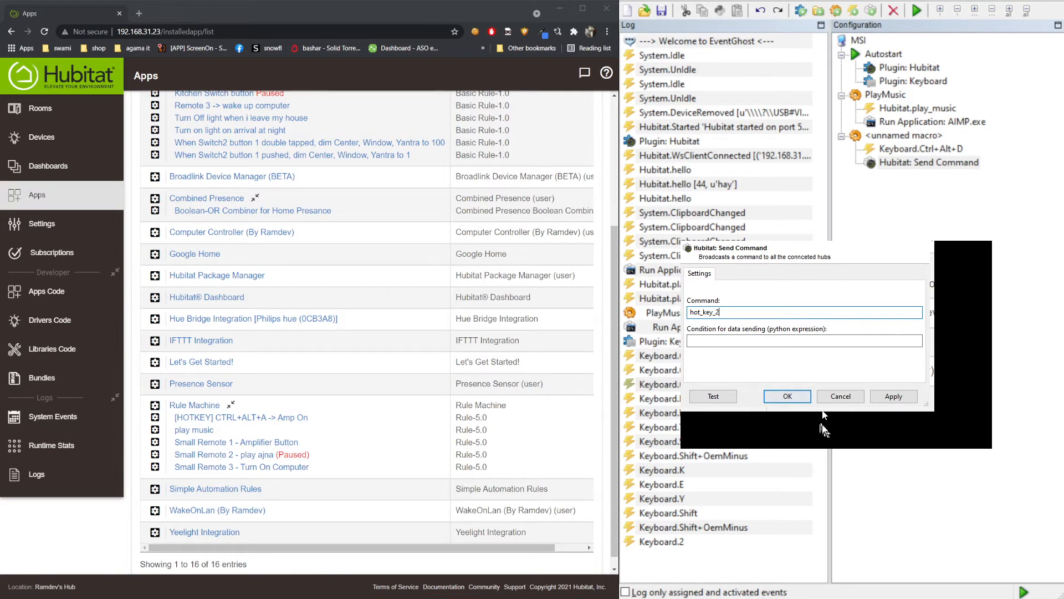
{"action": "key", "text": "Return"}
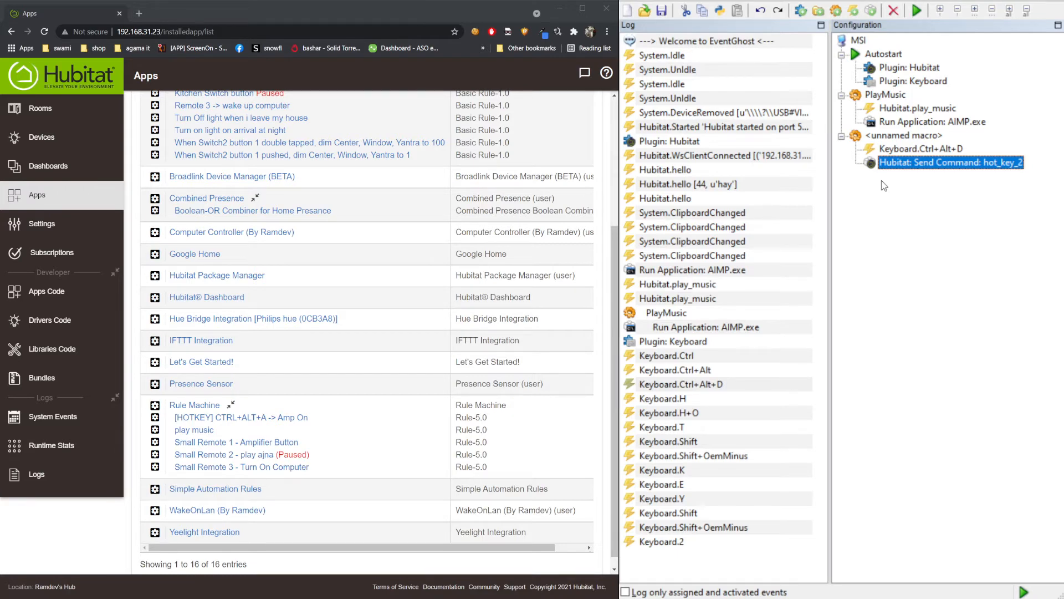
- Fire Ctrl+Alt+D and confirm Computer2's ReceivedCommand shows hot_key_2
{"action": "left_click", "coordinate": [42, 137]}
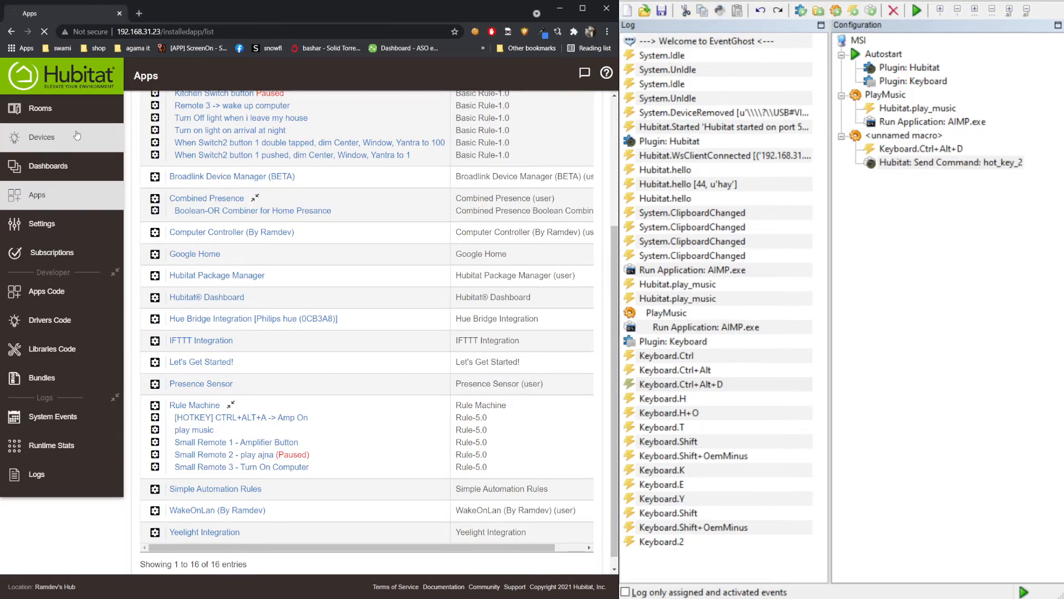
{"action": "left_click", "coordinate": [205, 306]}
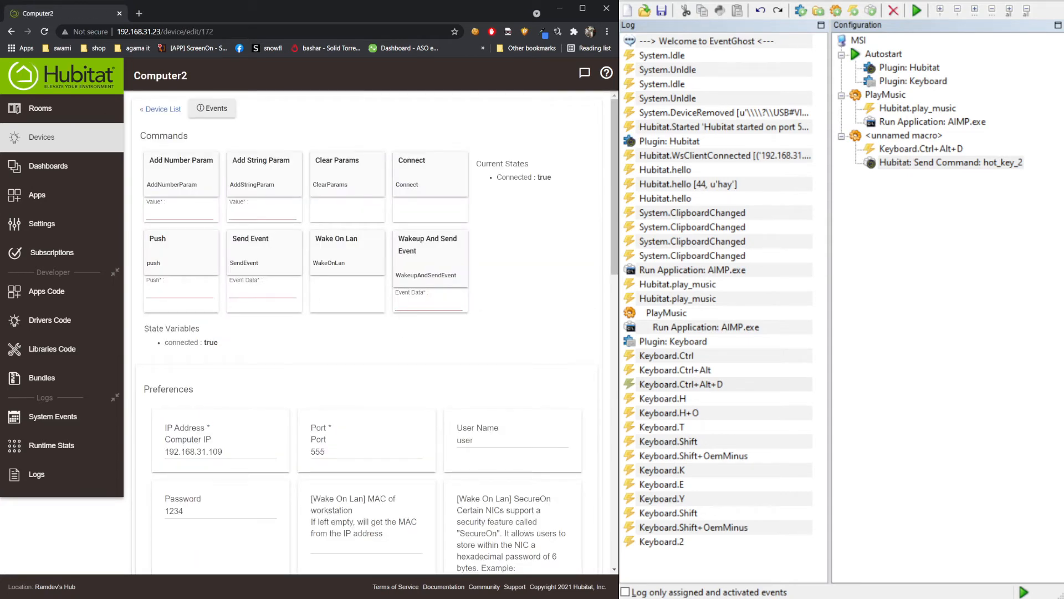
{"action": "key", "text": "ctrl+alt+d"}
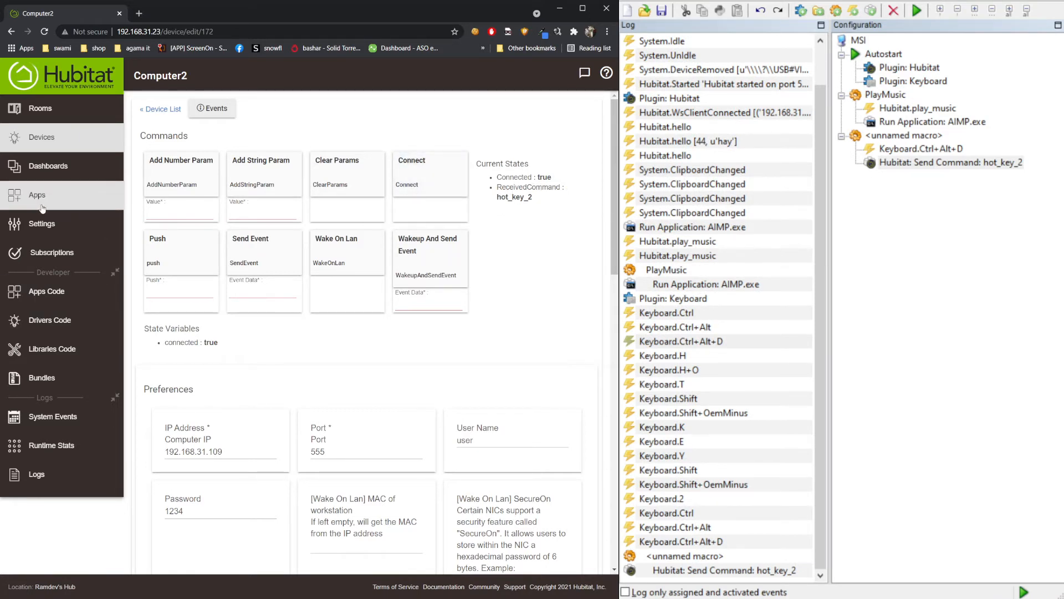
{"action": "left_click", "coordinate": [42, 208]}
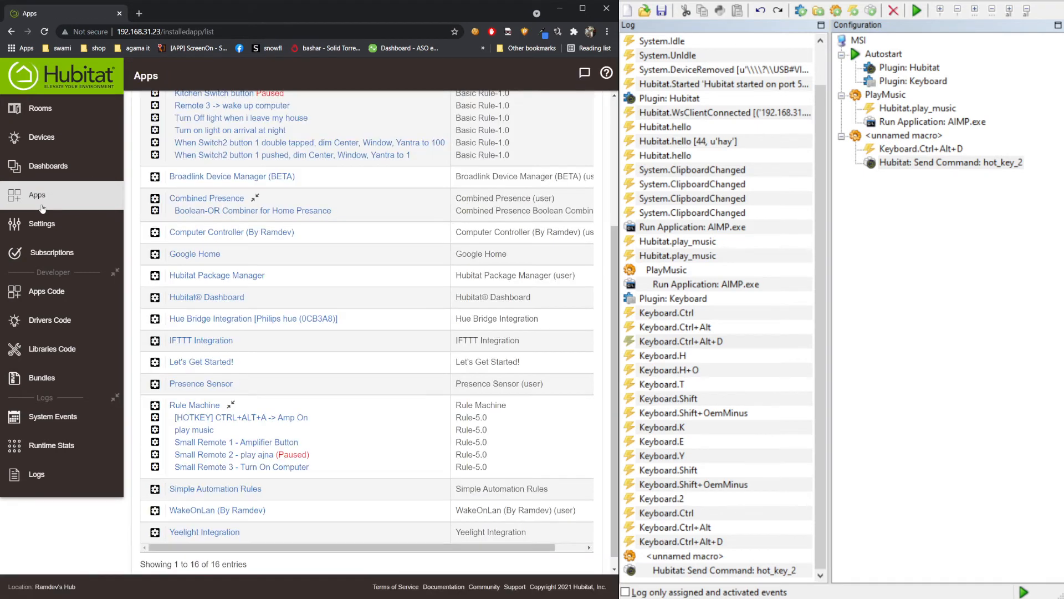
- Create a Rule Machine rule named hotkey2 and bring up its trigger capability list
{"action": "left_click", "coordinate": [201, 409]}
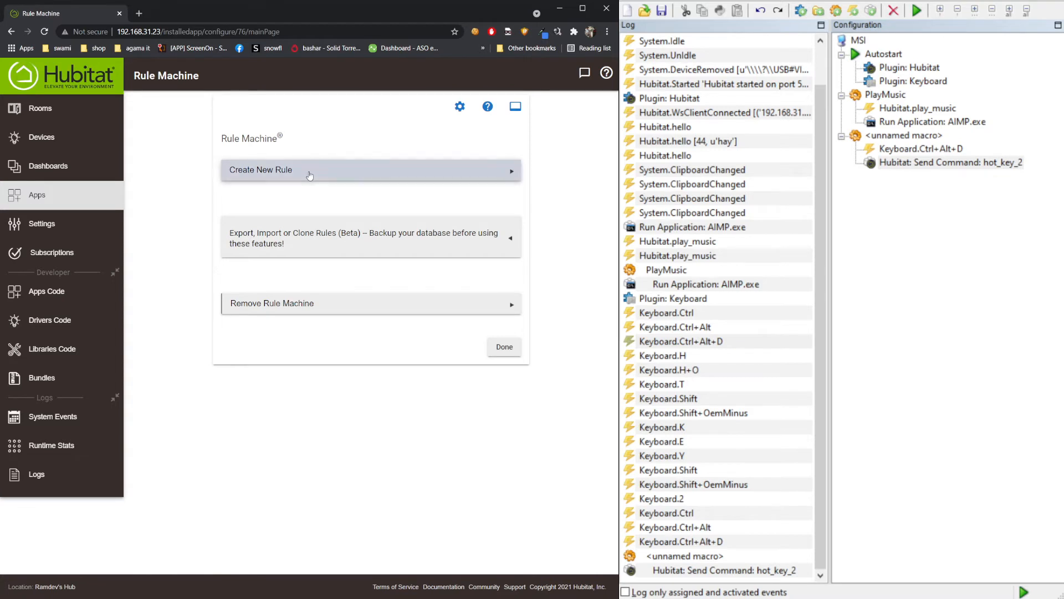
{"action": "left_click", "coordinate": [310, 176]}
{"action": "left_click", "coordinate": [278, 180]}
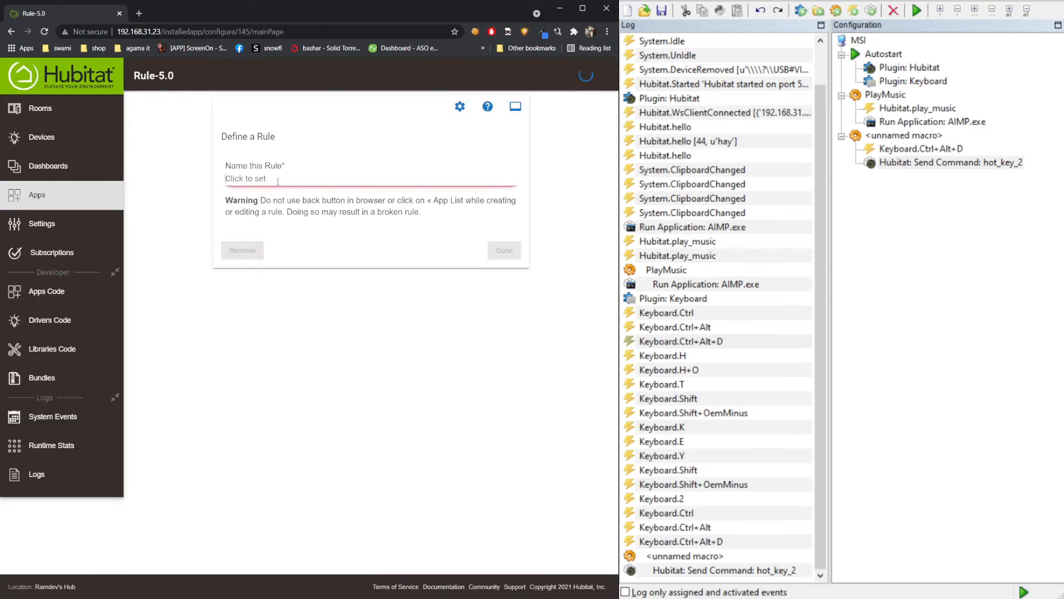
{"action": "type", "text": "hotk"}
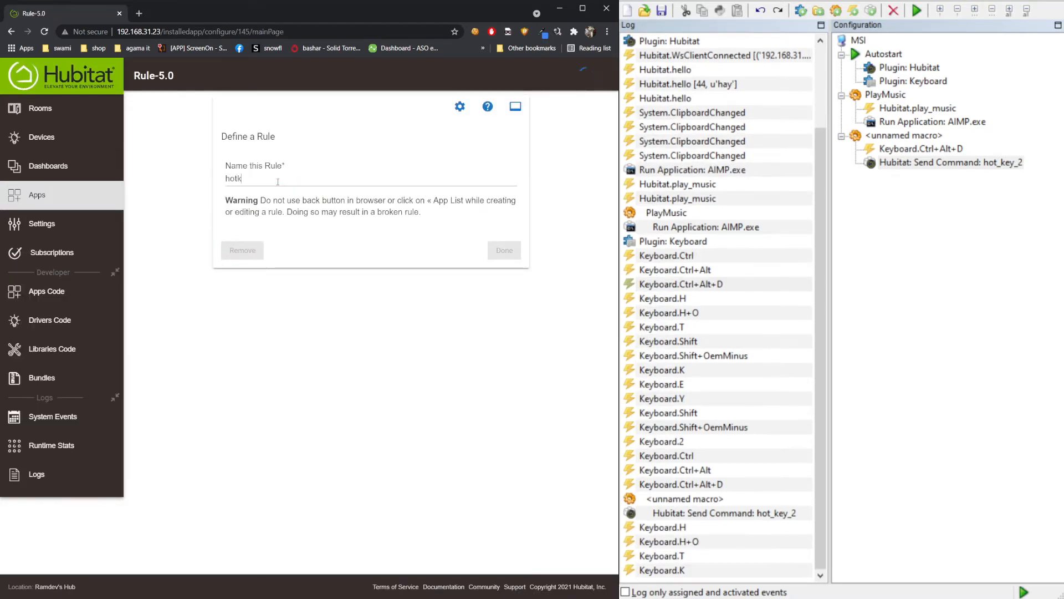
{"action": "type", "text": "ey2"}
{"action": "left_click", "coordinate": [299, 228]}
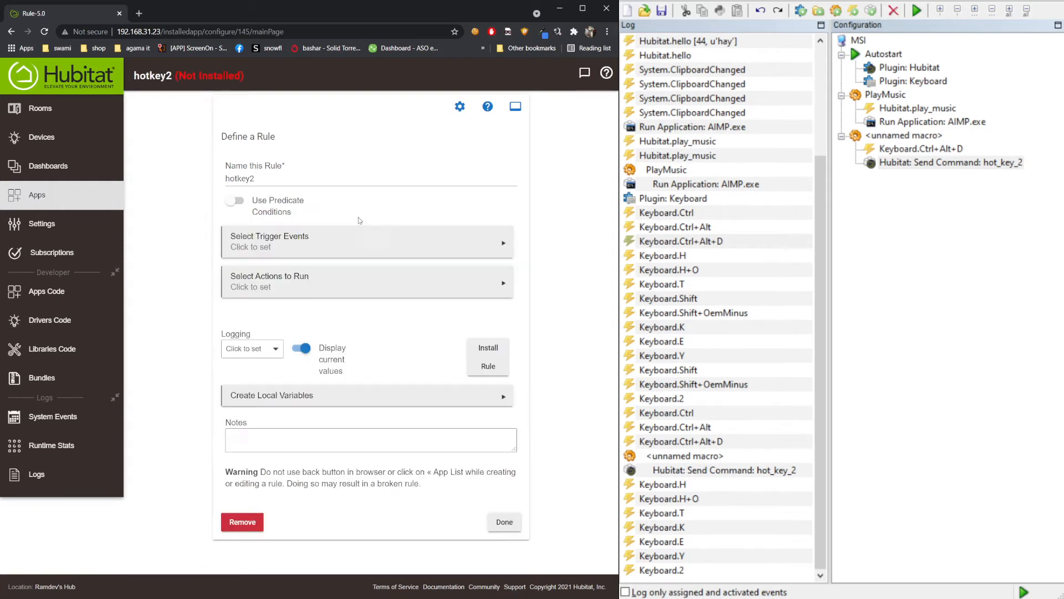
{"action": "left_click", "coordinate": [318, 242]}
{"action": "left_click", "coordinate": [282, 201]}
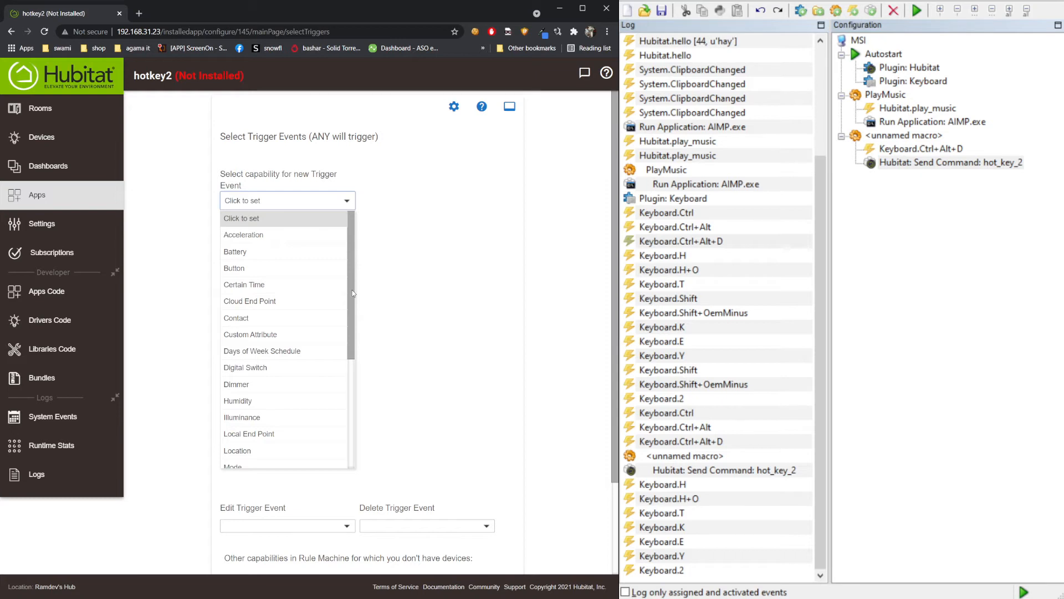
- Trigger the rule on Computer2's ReceivedCommand custom attribute
{"action": "left_click_drag", "start_coordinate": [353, 293], "coordinate": [352, 298]}
{"action": "left_click", "coordinate": [249, 327]}
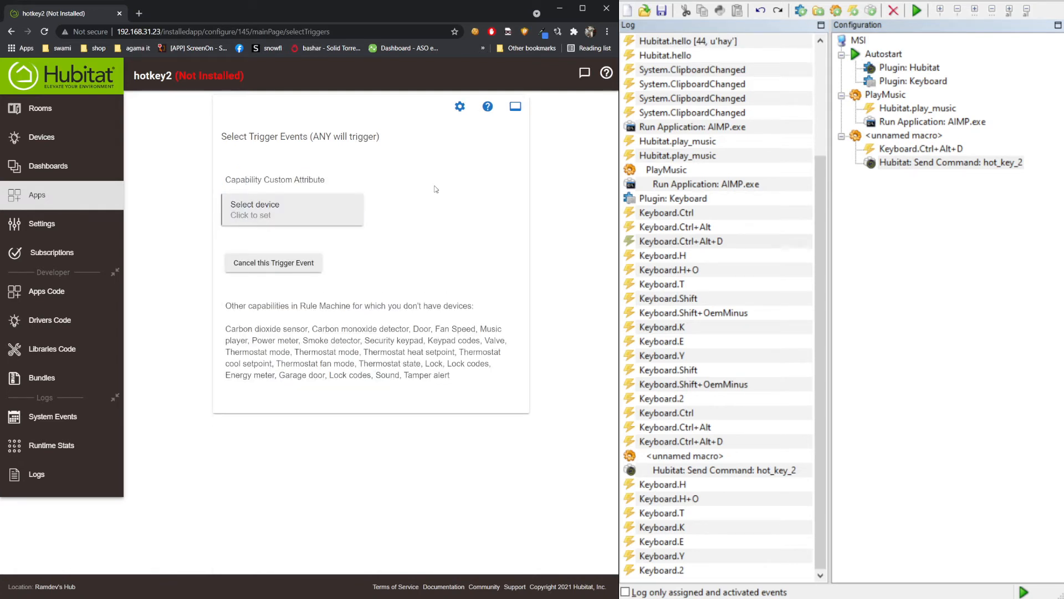
{"action": "left_click", "coordinate": [292, 209]}
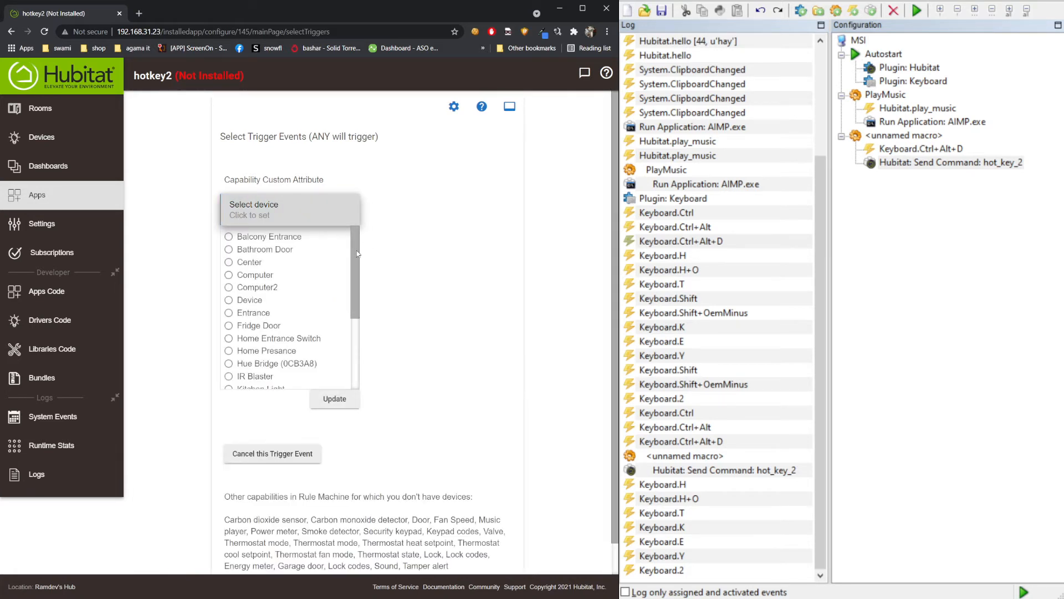
{"action": "left_click", "coordinate": [248, 288]}
{"action": "left_click", "coordinate": [334, 399]}
{"action": "left_click", "coordinate": [409, 218]}
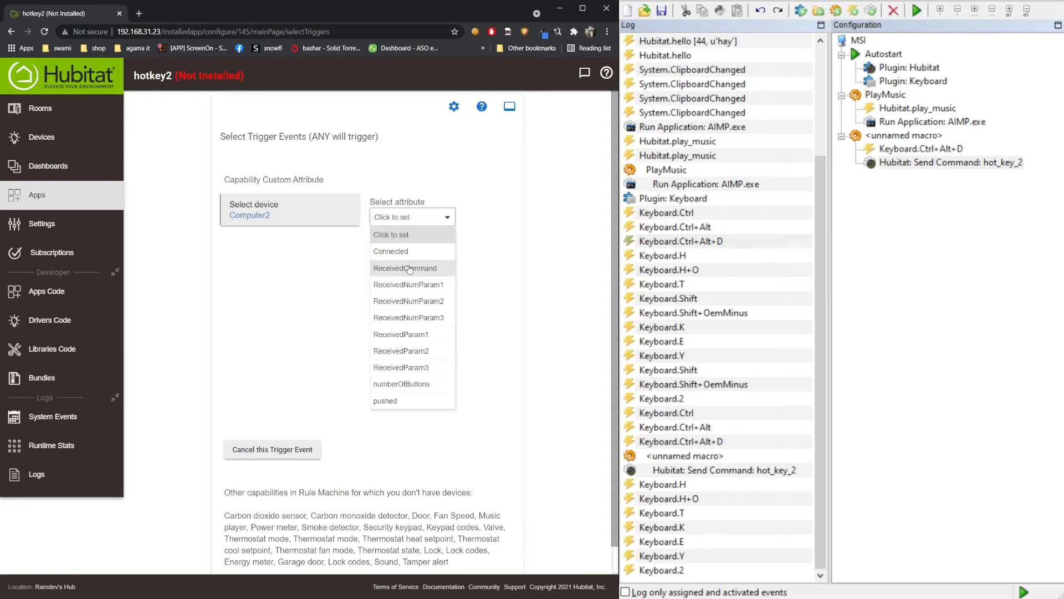
{"action": "left_click", "coordinate": [409, 269]}
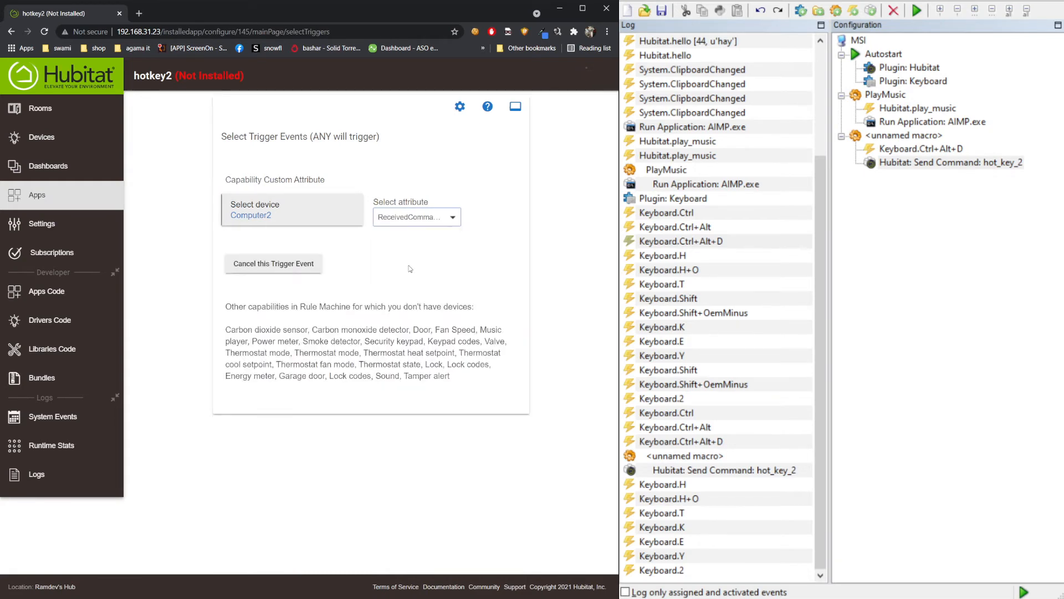
- Require ReceivedCommand to equal hotkey_2 and finish the trigger events
{"action": "left_click", "coordinate": [270, 271]}
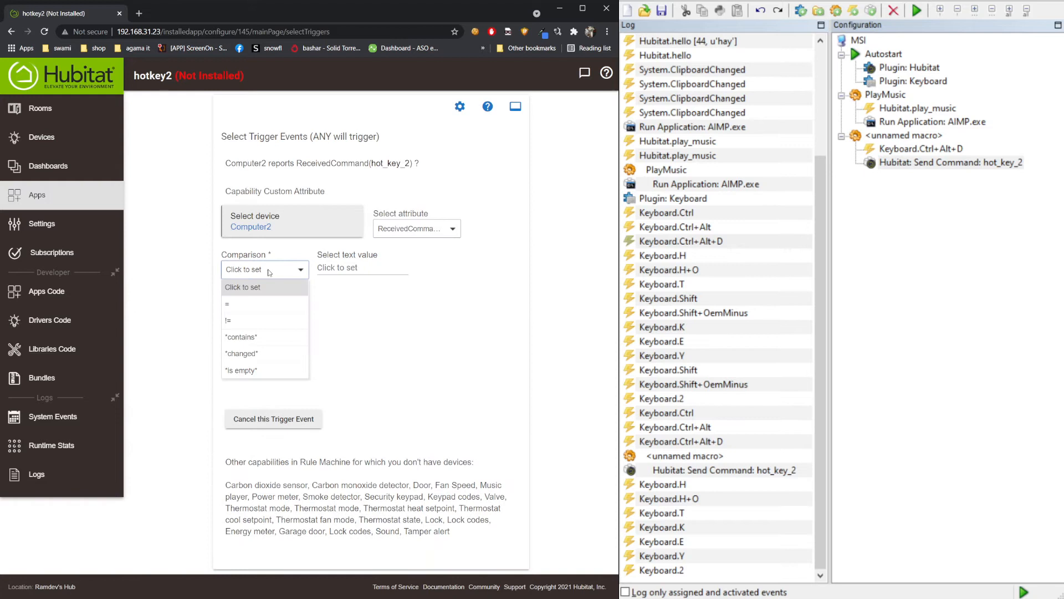
{"action": "left_click", "coordinate": [249, 304]}
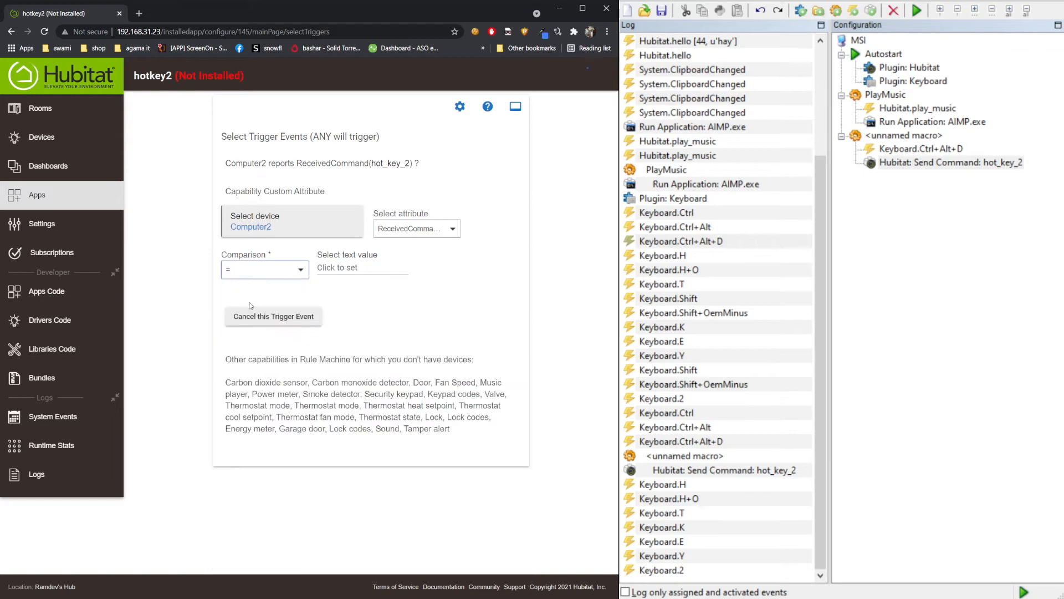
{"action": "left_click", "coordinate": [334, 269]}
{"action": "type", "text": "hotkey_1"}
{"action": "key", "text": "BackSpace"}
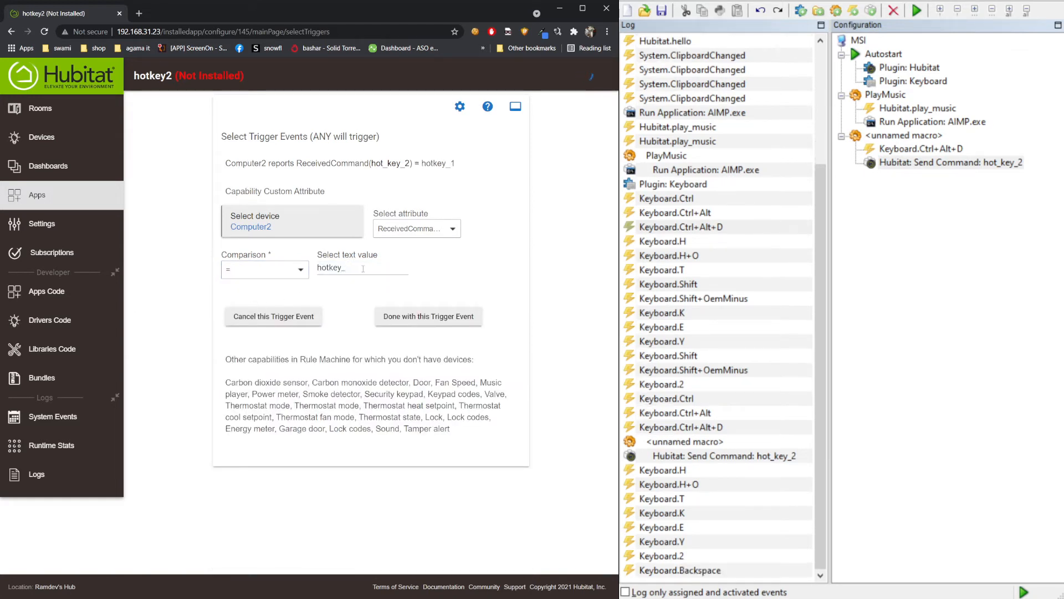
{"action": "type", "text": "2"}
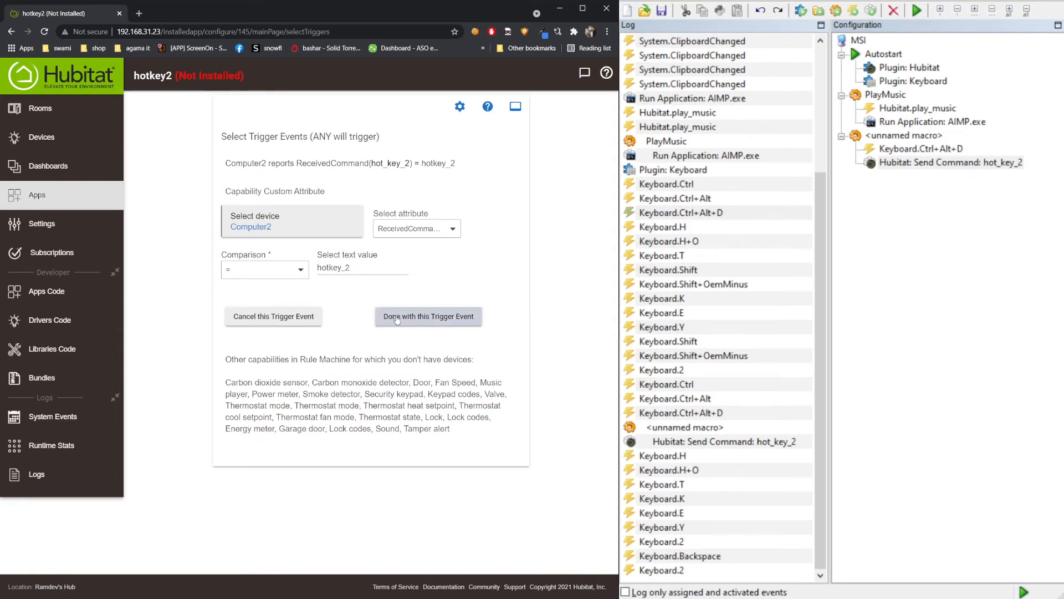
{"action": "left_click", "coordinate": [397, 321]}
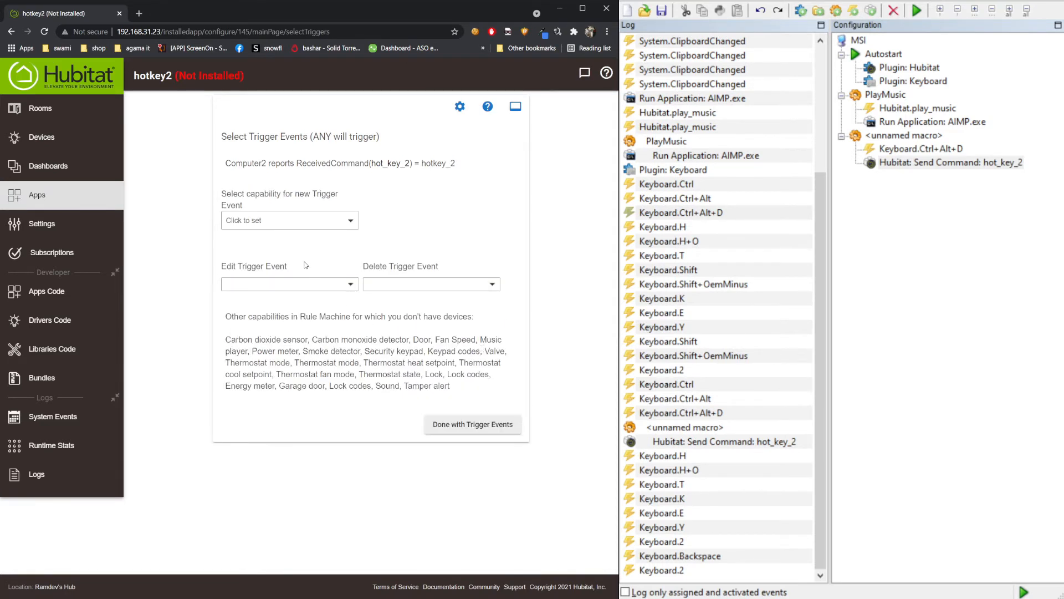
{"action": "left_click", "coordinate": [469, 426]}
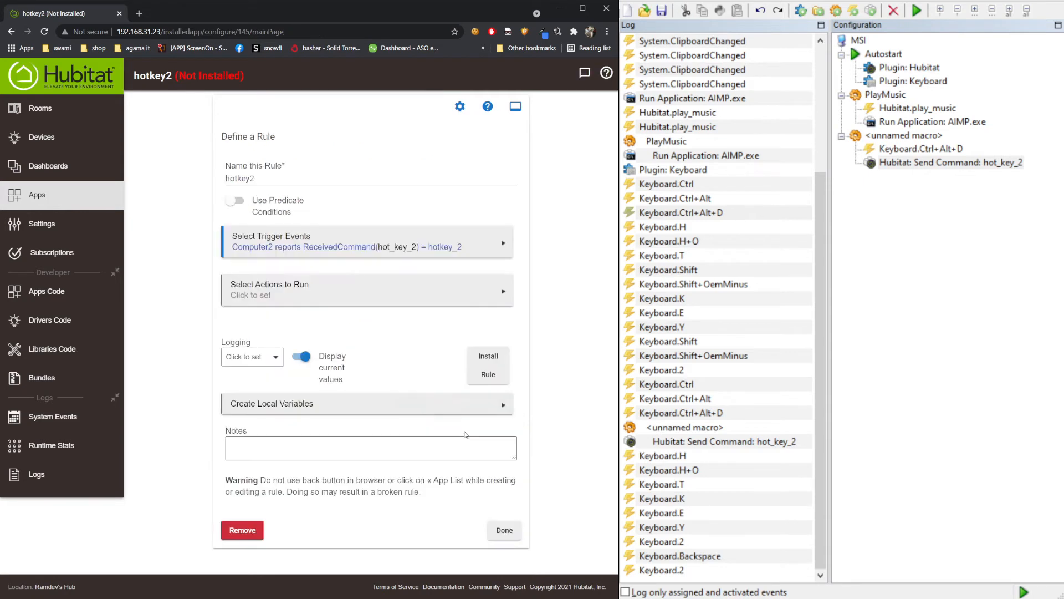
- Add a Toggle switches action for Center and save the hotkey2 rule
{"action": "left_click", "coordinate": [292, 276]}
{"action": "left_click", "coordinate": [275, 178]}
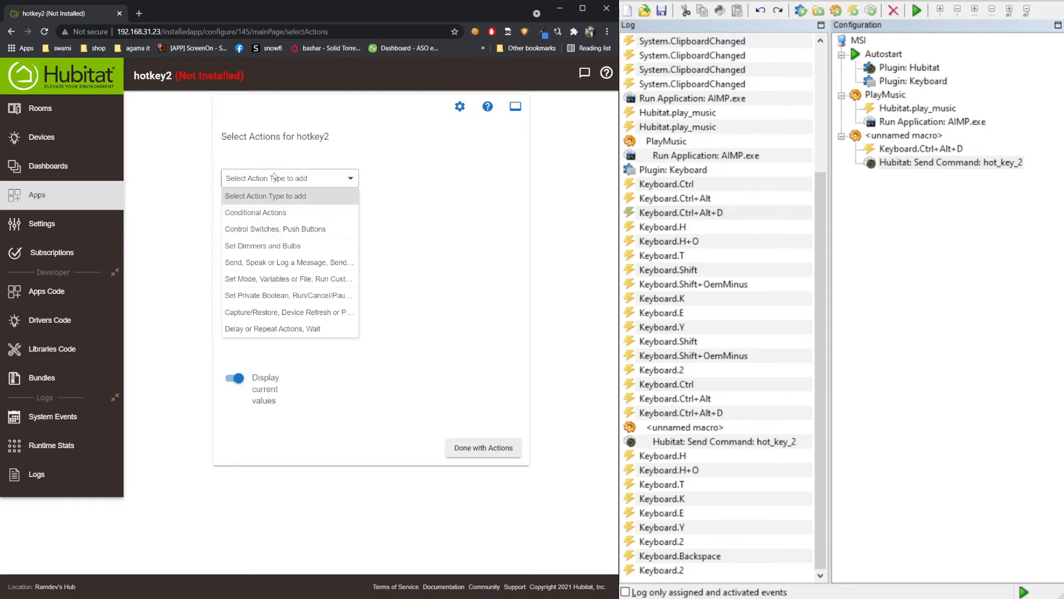
{"action": "left_click", "coordinate": [275, 229]}
{"action": "left_click", "coordinate": [408, 178]}
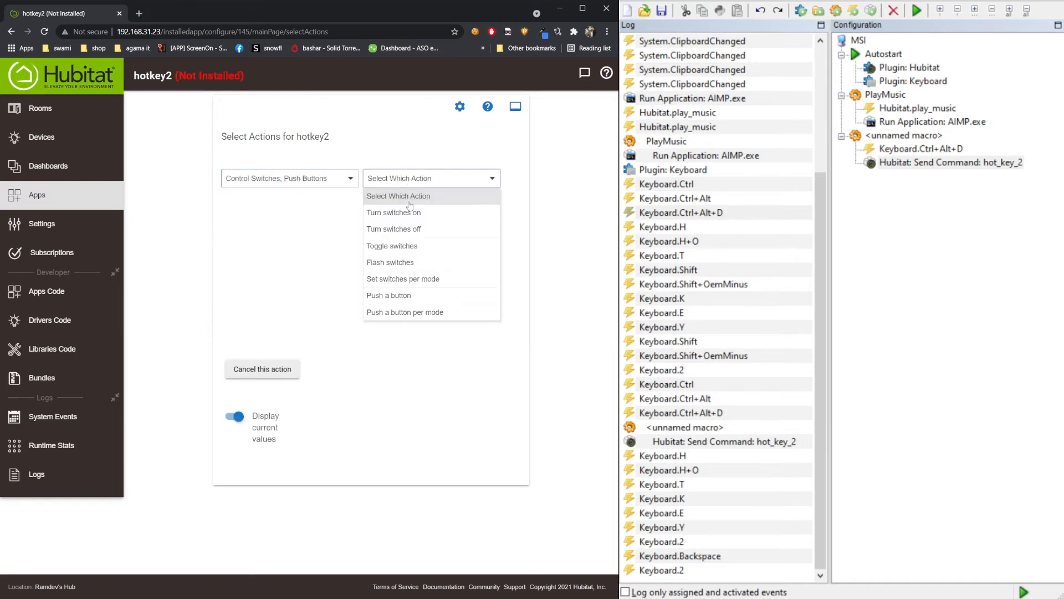
{"action": "left_click", "coordinate": [417, 245]}
{"action": "left_click", "coordinate": [320, 238]}
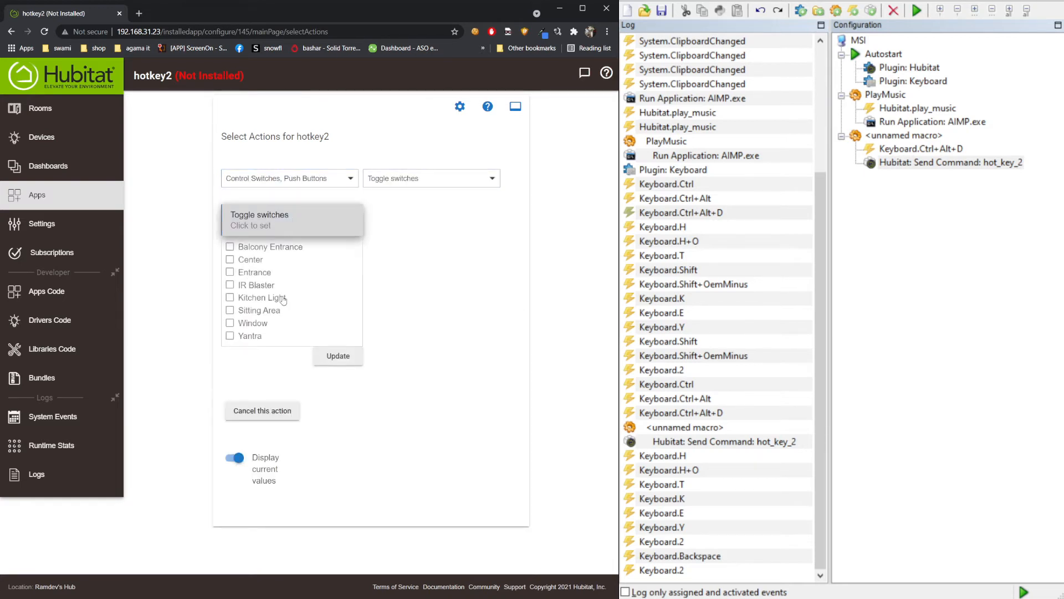
{"action": "left_click", "coordinate": [245, 261]}
{"action": "left_click", "coordinate": [319, 362]}
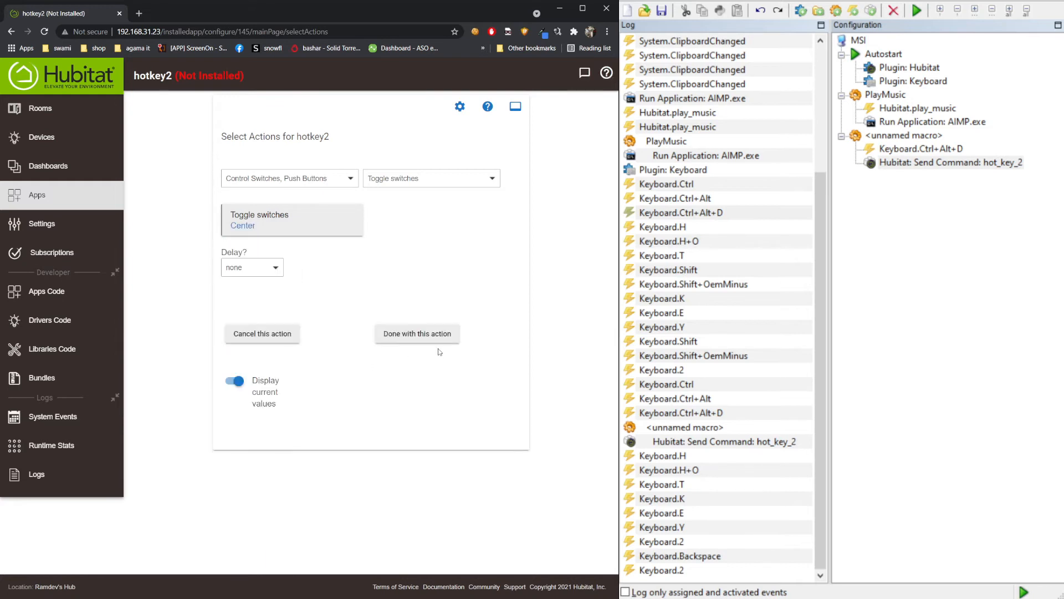
{"action": "left_click", "coordinate": [435, 335]}
{"action": "left_click", "coordinate": [457, 424]}
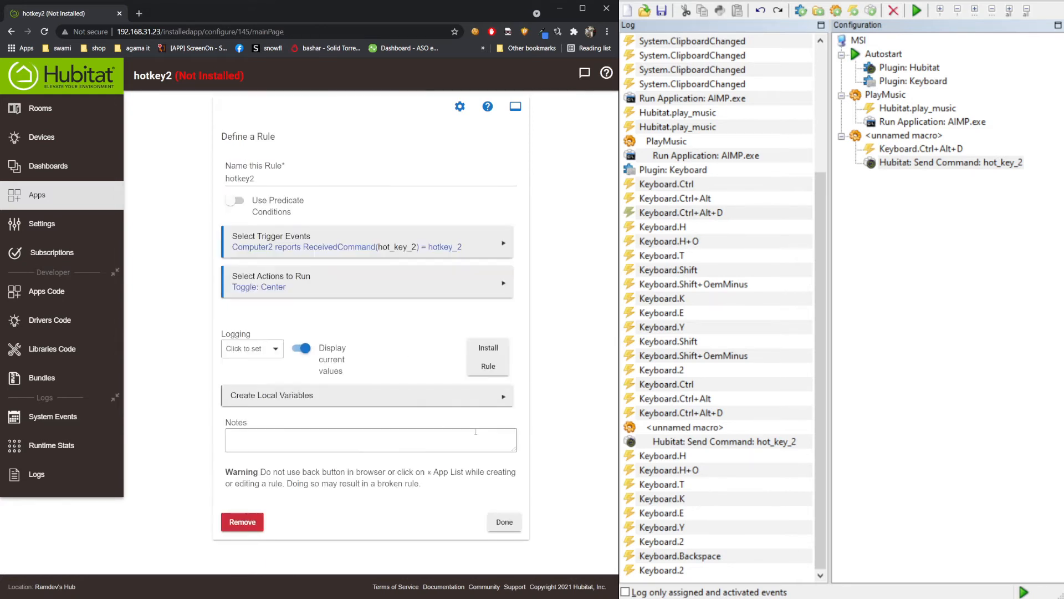
{"action": "left_click", "coordinate": [494, 530]}
- Fire the Ctrl+Alt+D hotkey three times to send hot_key_2, then bring EventGhost to the front
{"action": "key", "text": "ctrl+alt+d"}
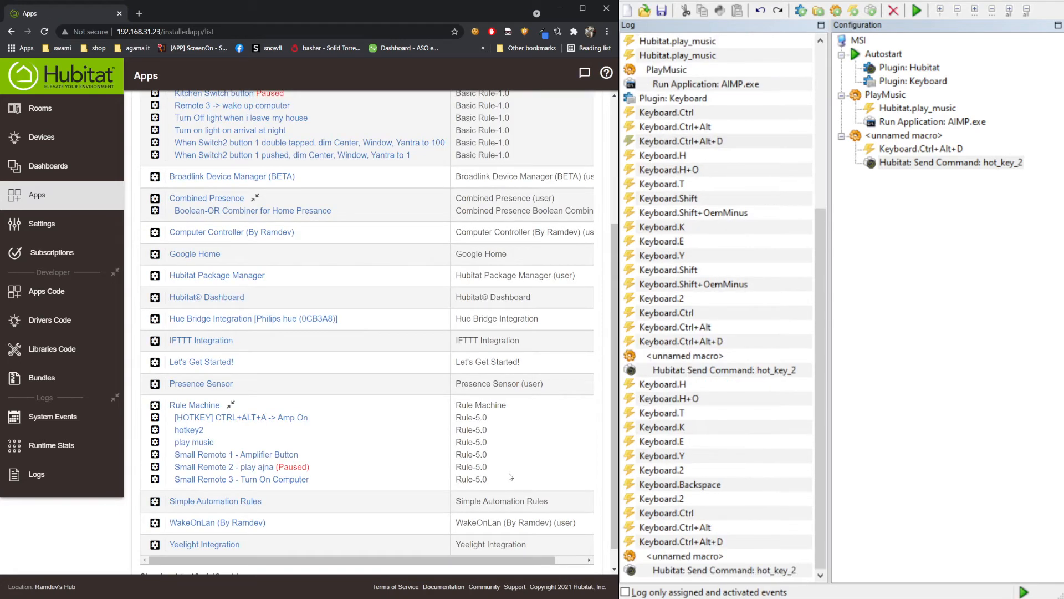
{"action": "key", "text": "ctrl+alt+d"}
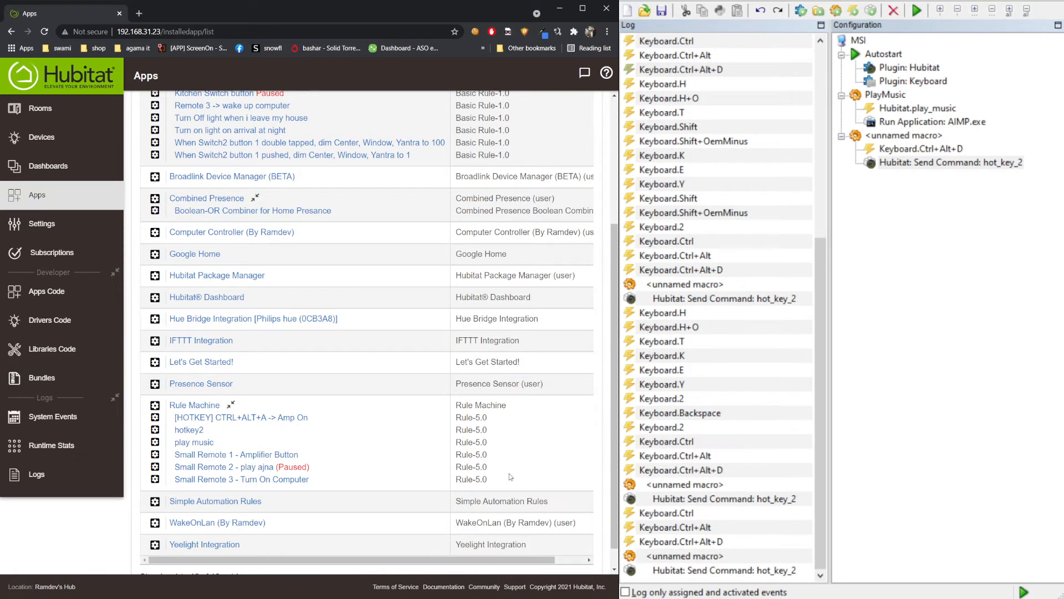
{"action": "key", "text": "ctrl+alt+d"}
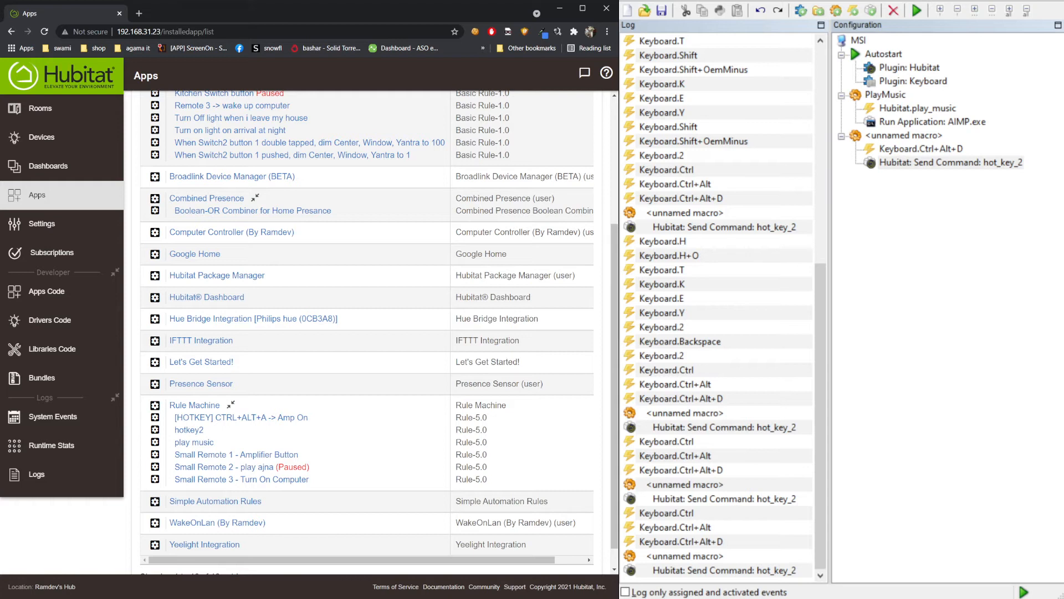
{"action": "left_click", "coordinate": [820, 308]}
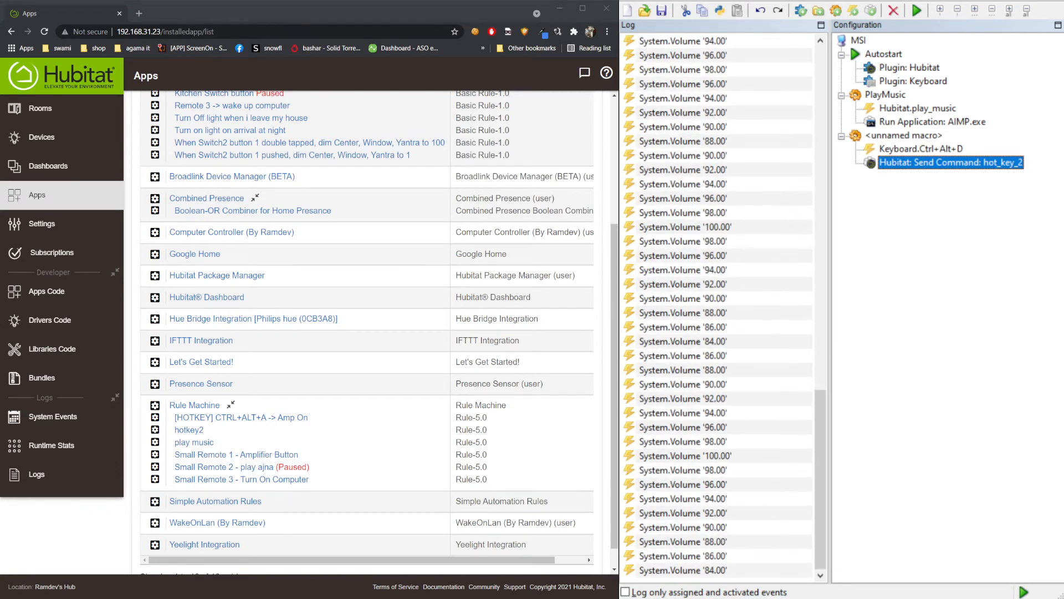
- Add a new EventGhost macro triggered by the System.Volume event
{"action": "left_click", "coordinate": [836, 11]}
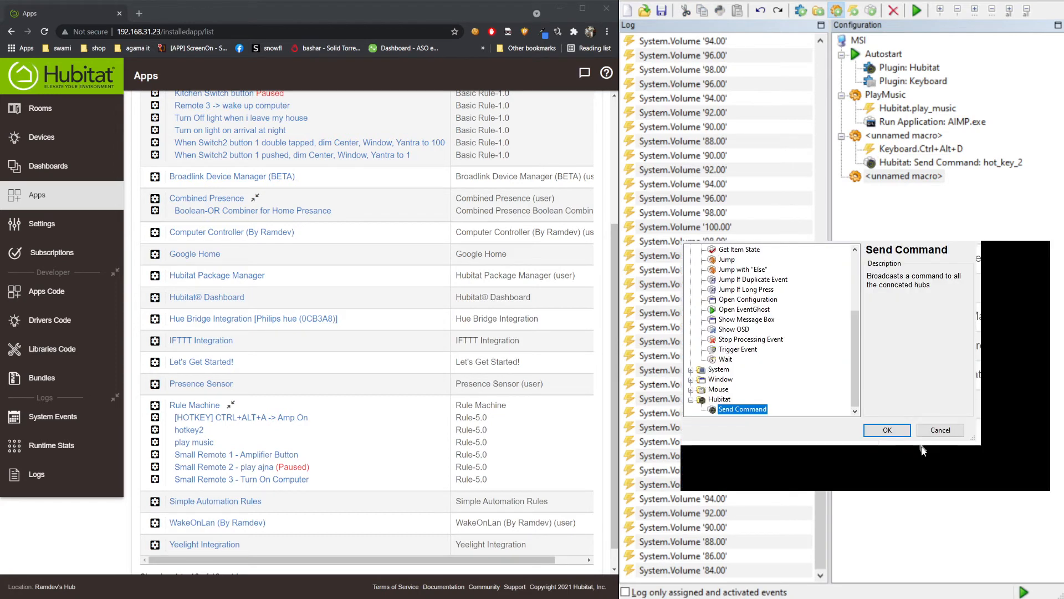
{"action": "left_click", "coordinate": [941, 430]}
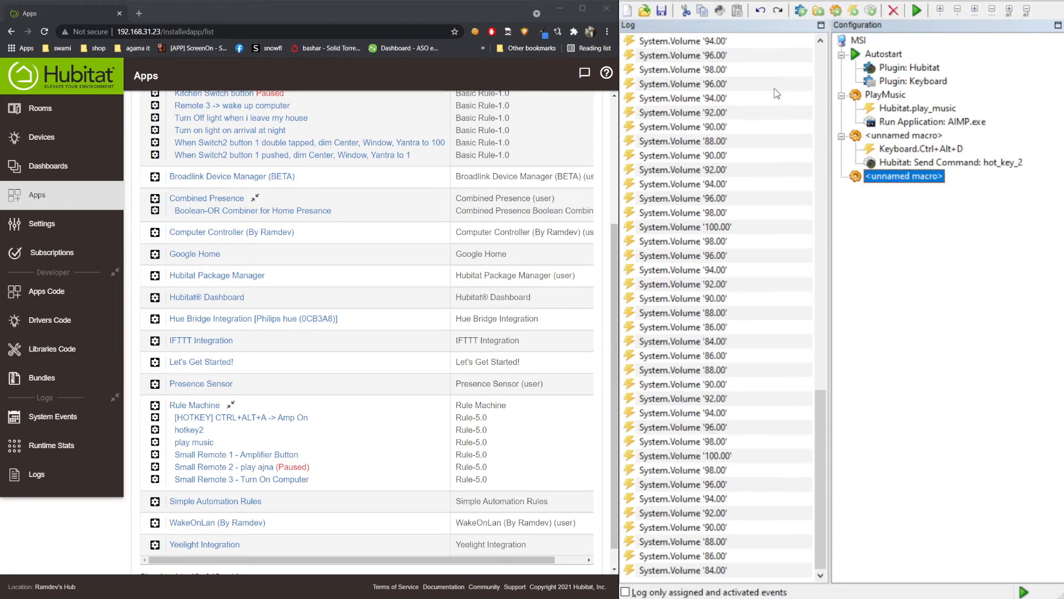
{"action": "left_click", "coordinate": [836, 11]}
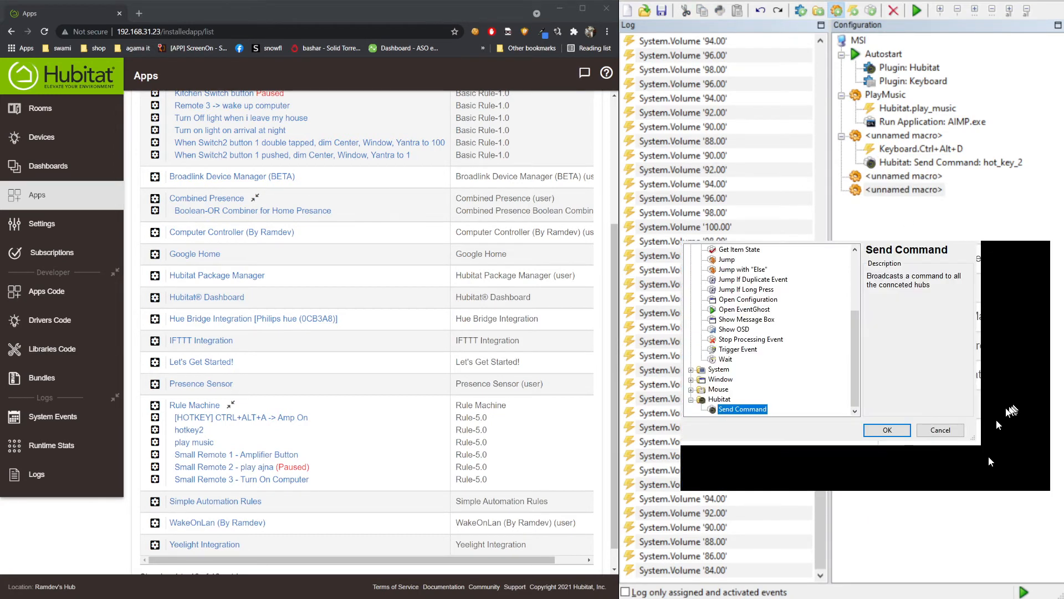
{"action": "left_click", "coordinate": [941, 430]}
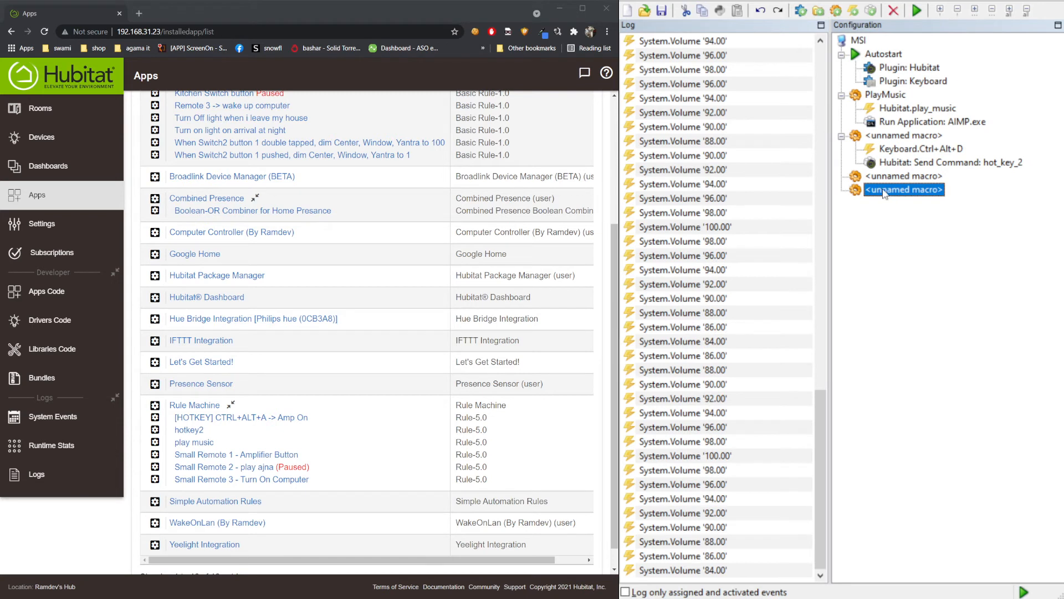
{"action": "left_click", "coordinate": [713, 516]}
{"action": "left_click_drag", "start_coordinate": [653, 505], "coordinate": [933, 193]}
{"action": "left_click", "coordinate": [909, 204]}
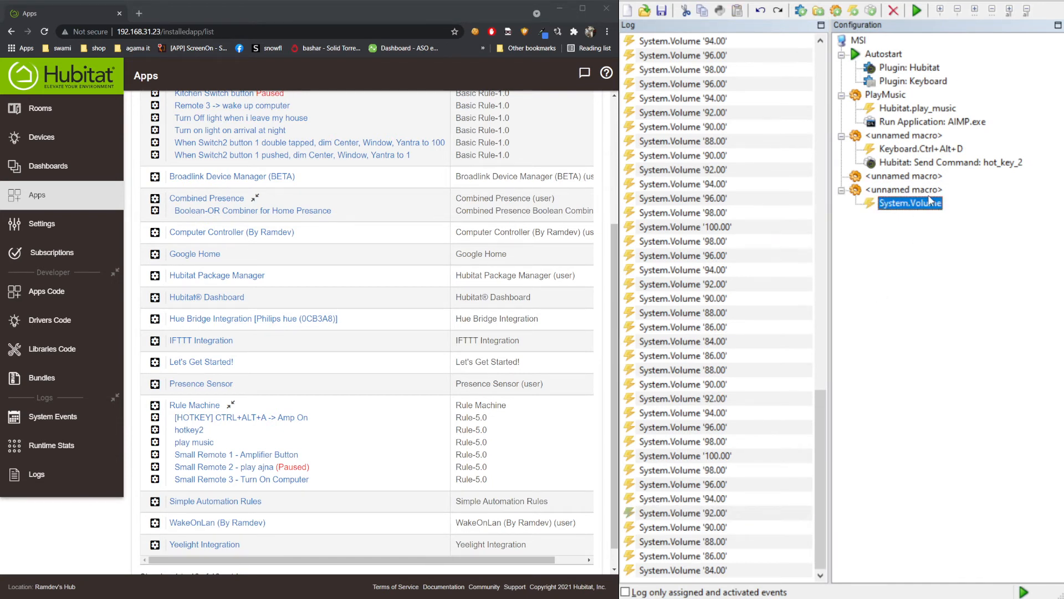
- Give the macro a Hubitat Send Command action with the command vol
{"action": "left_click", "coordinate": [910, 191]}
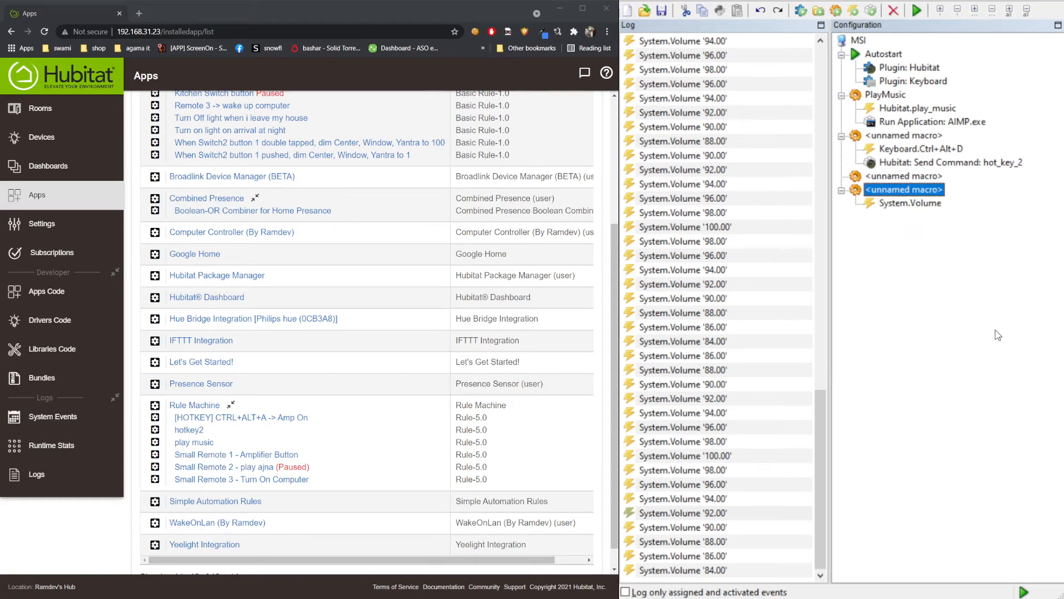
{"action": "key", "text": "ctrl+shift+a"}
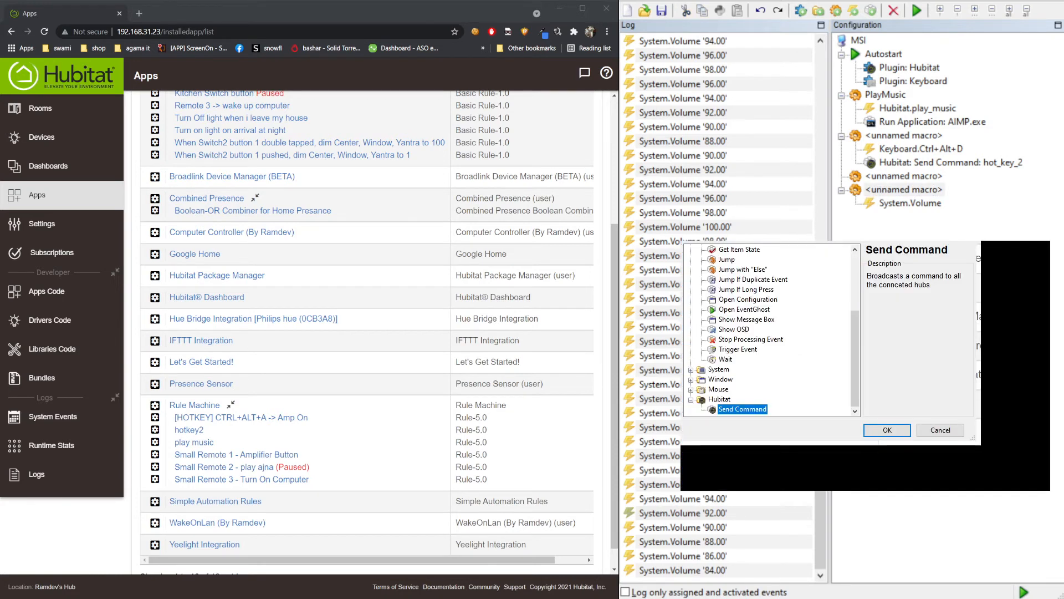
{"action": "left_click", "coordinate": [887, 430]}
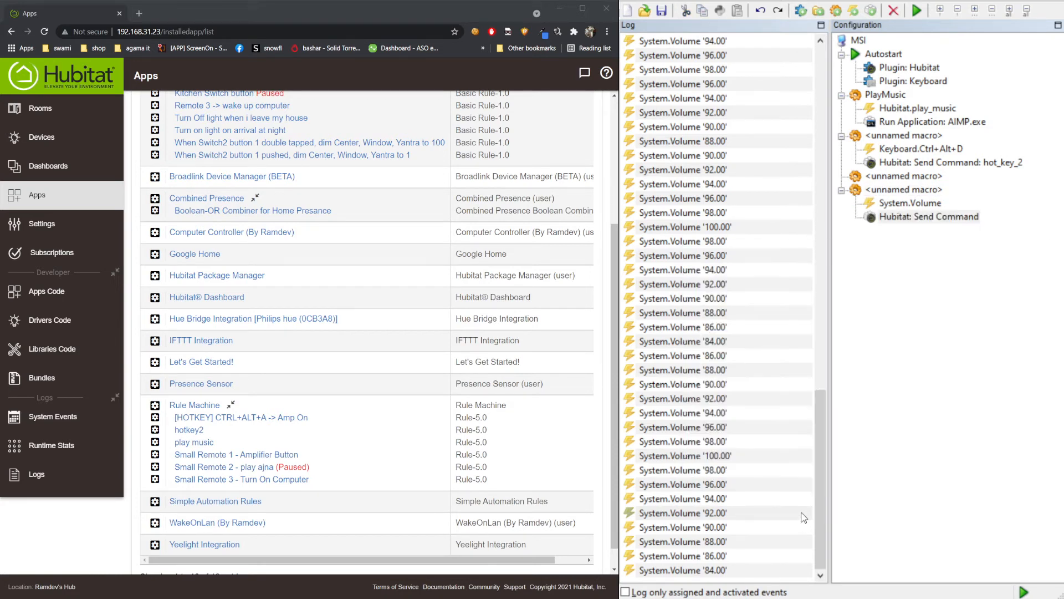
{"action": "type", "text": "vol"}
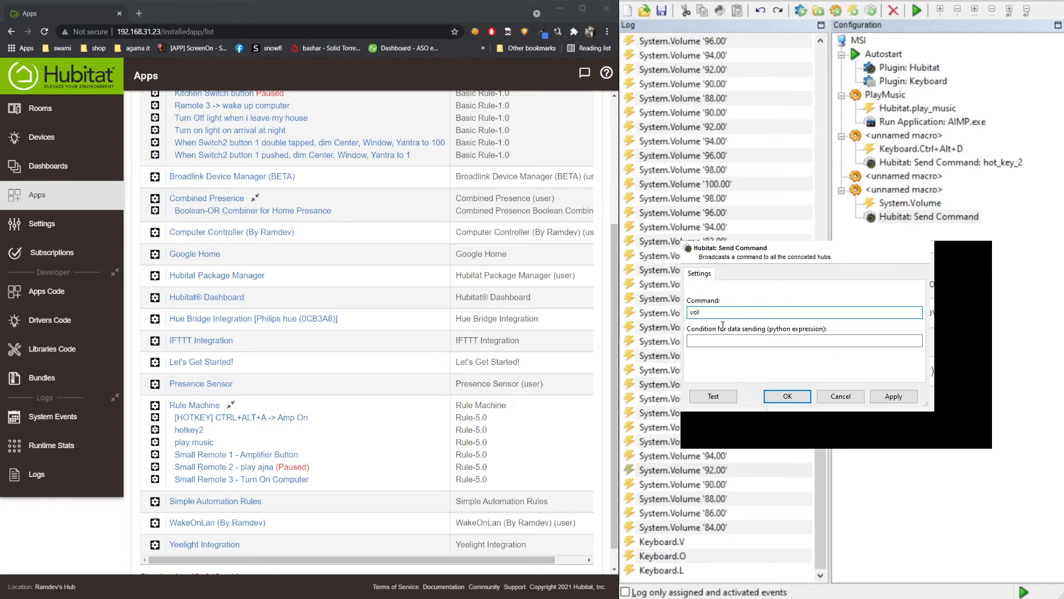
{"action": "left_click", "coordinate": [787, 396]}
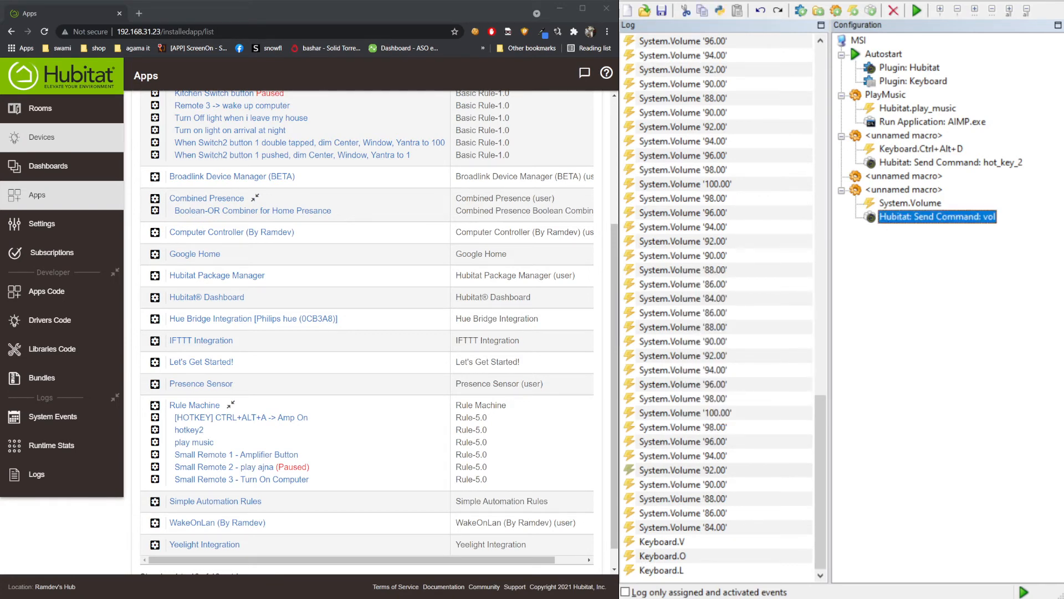
{"action": "left_click", "coordinate": [42, 137]}
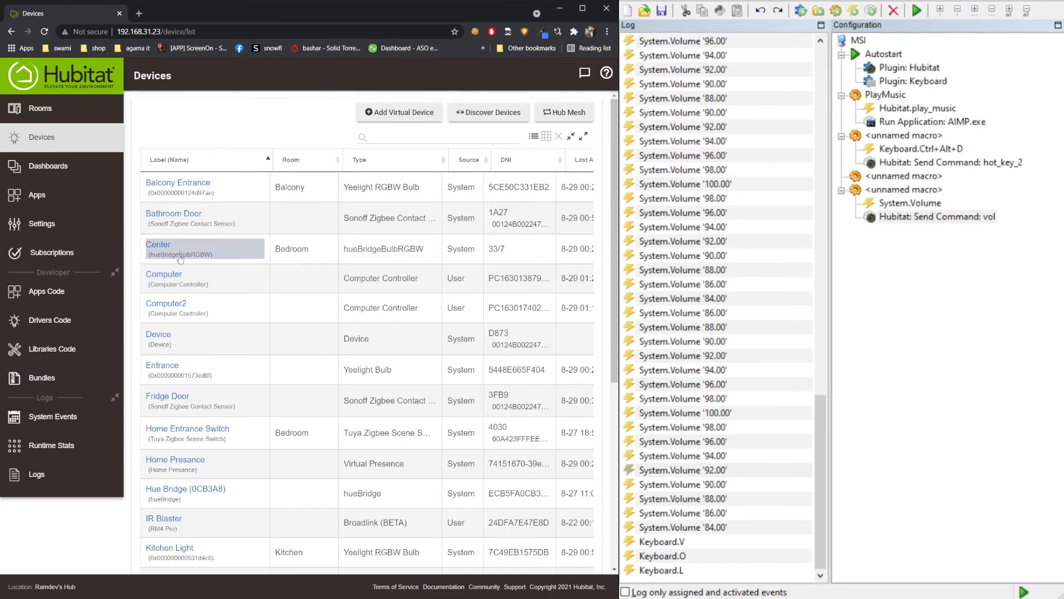
- Check Computer2's states show ReceivedCommand vol and ReceivedNumParam1 84.00
{"action": "left_click", "coordinate": [161, 304]}
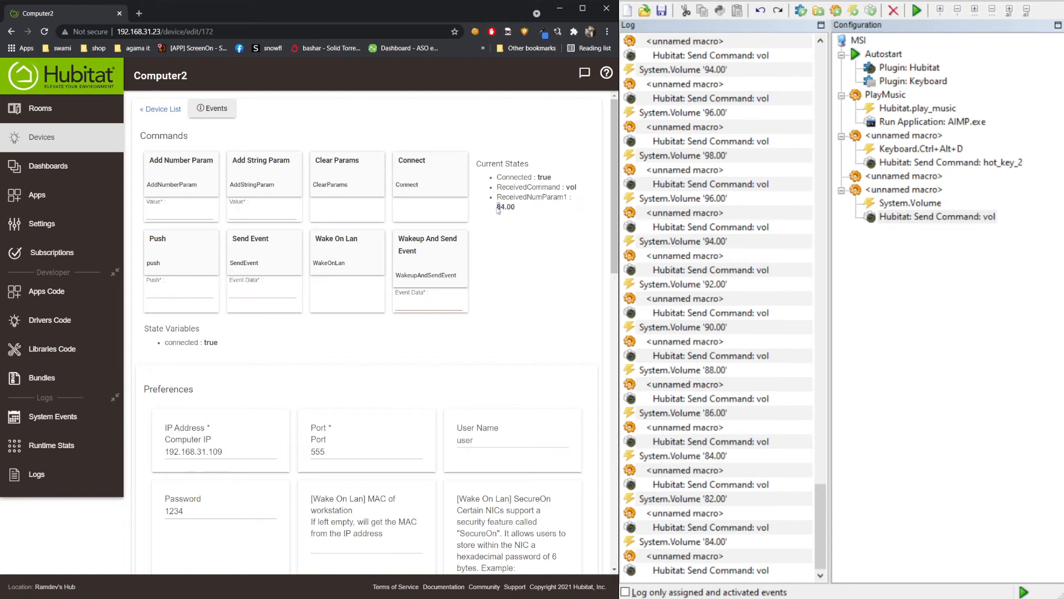
{"action": "left_click_drag", "start_coordinate": [497, 207], "coordinate": [519, 208]}
{"action": "left_click_drag", "start_coordinate": [528, 197], "coordinate": [542, 198]}
{"action": "left_click", "coordinate": [539, 197]}
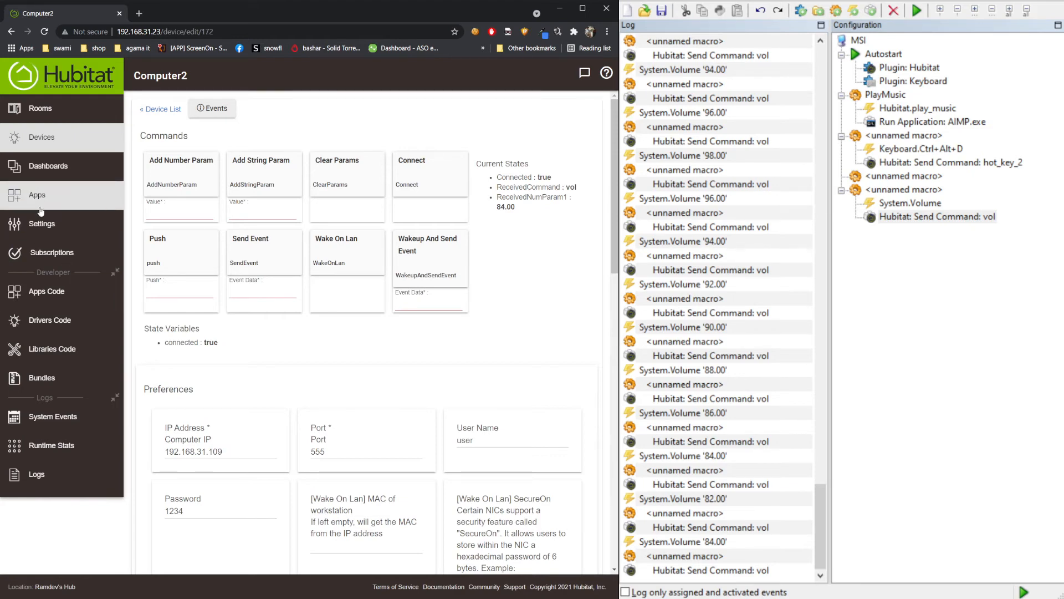
{"action": "left_click", "coordinate": [64, 196]}
{"action": "left_click", "coordinate": [199, 405]}
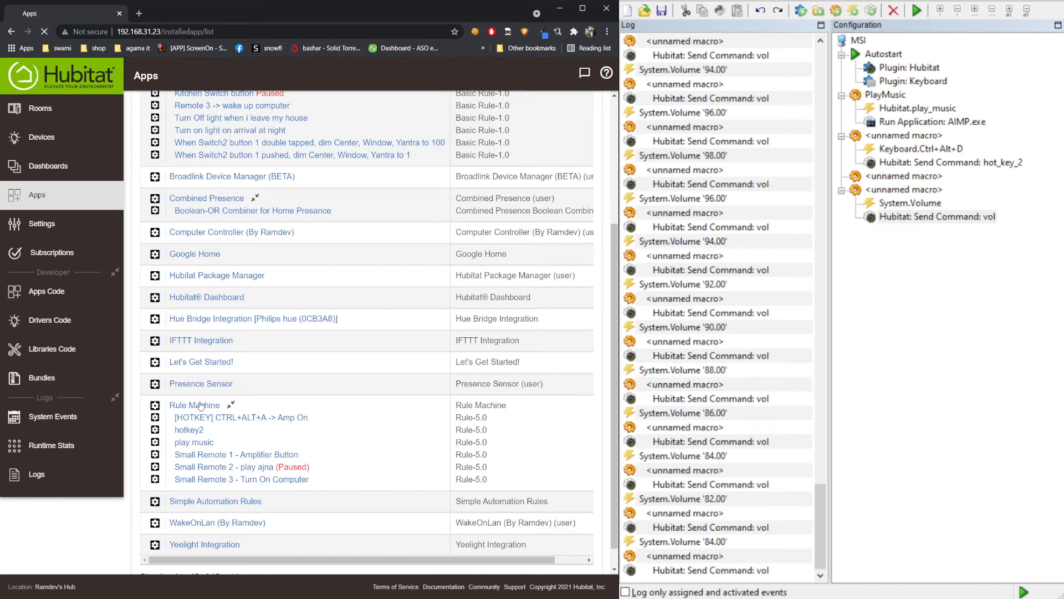
{"action": "left_click", "coordinate": [309, 170]}
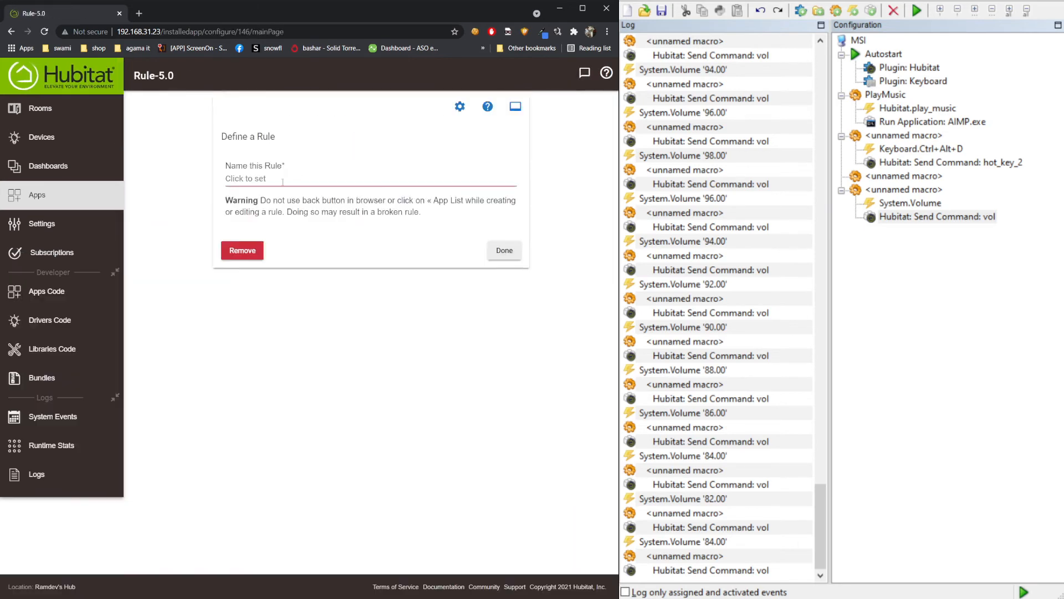
{"action": "left_click", "coordinate": [267, 179]}
{"action": "type", "text": "volume"}
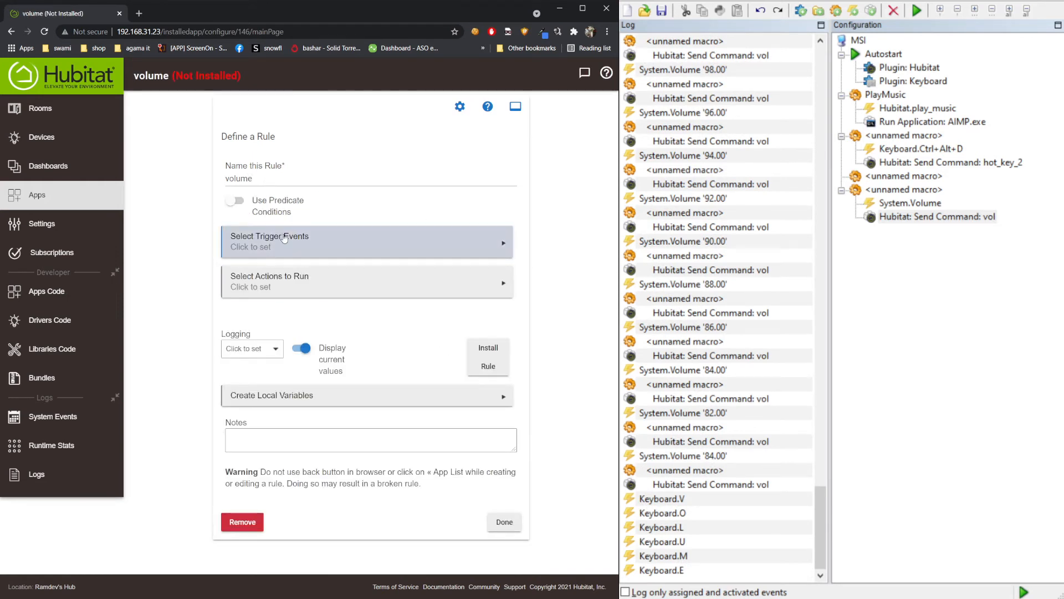
{"action": "left_click", "coordinate": [301, 245]}
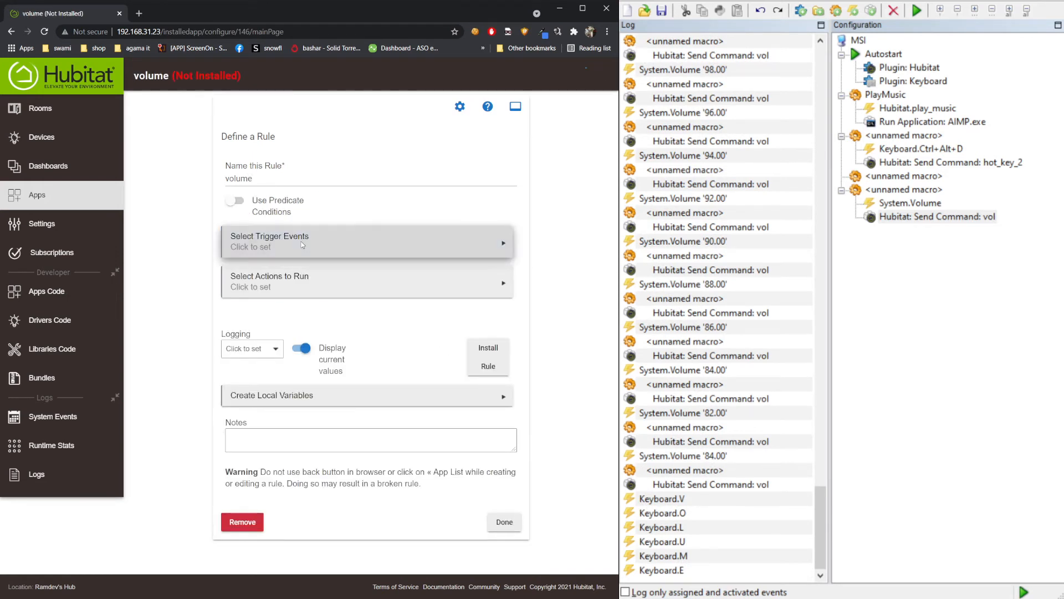
{"action": "left_click", "coordinate": [457, 410]}
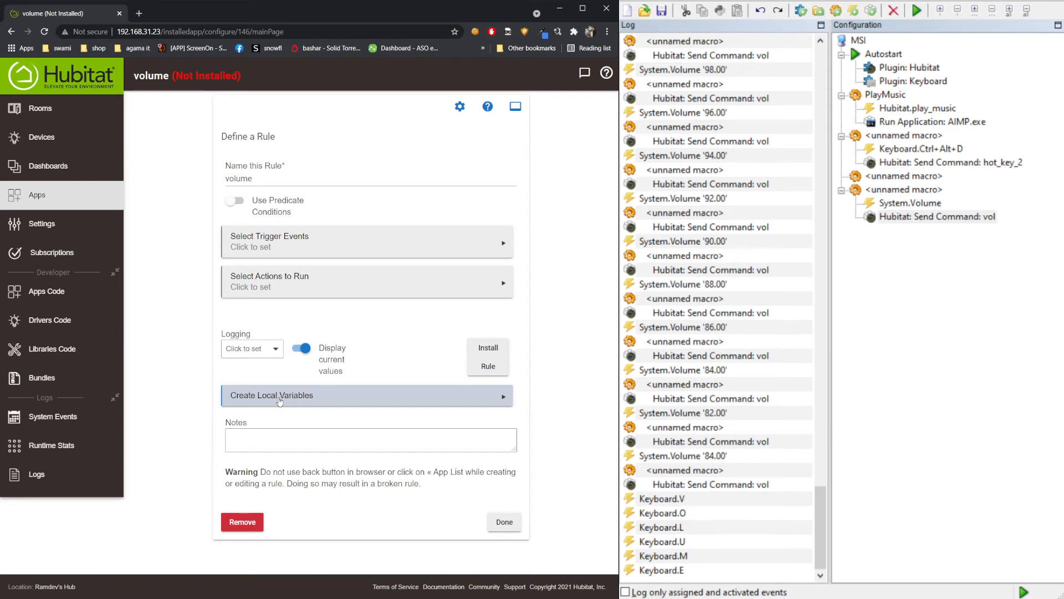
- Add local variable vol of type Number, initial value 100, to the volume rule
{"action": "left_click", "coordinate": [280, 401]}
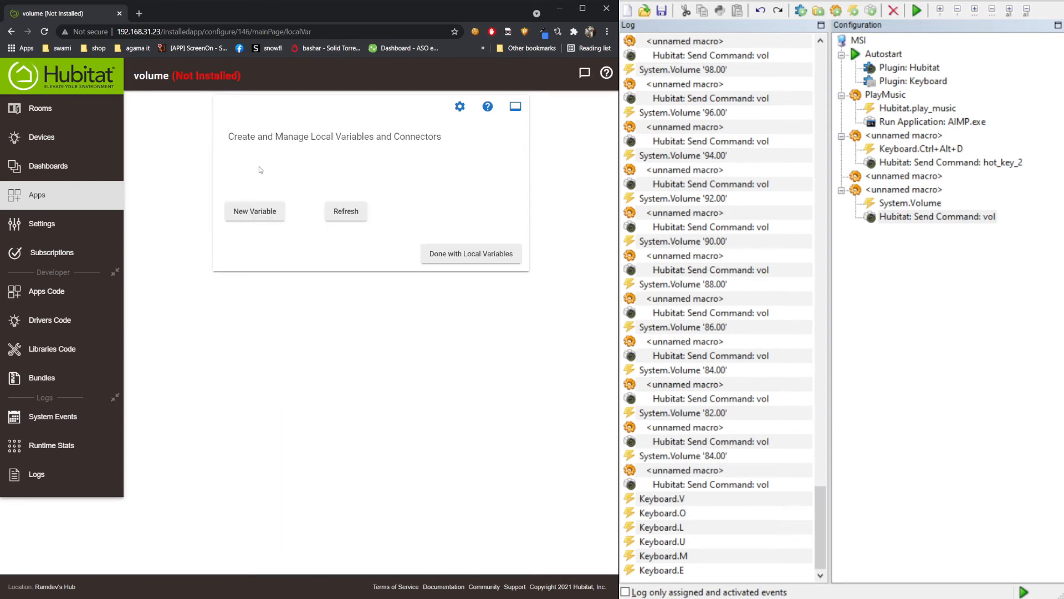
{"action": "left_click", "coordinate": [256, 216]}
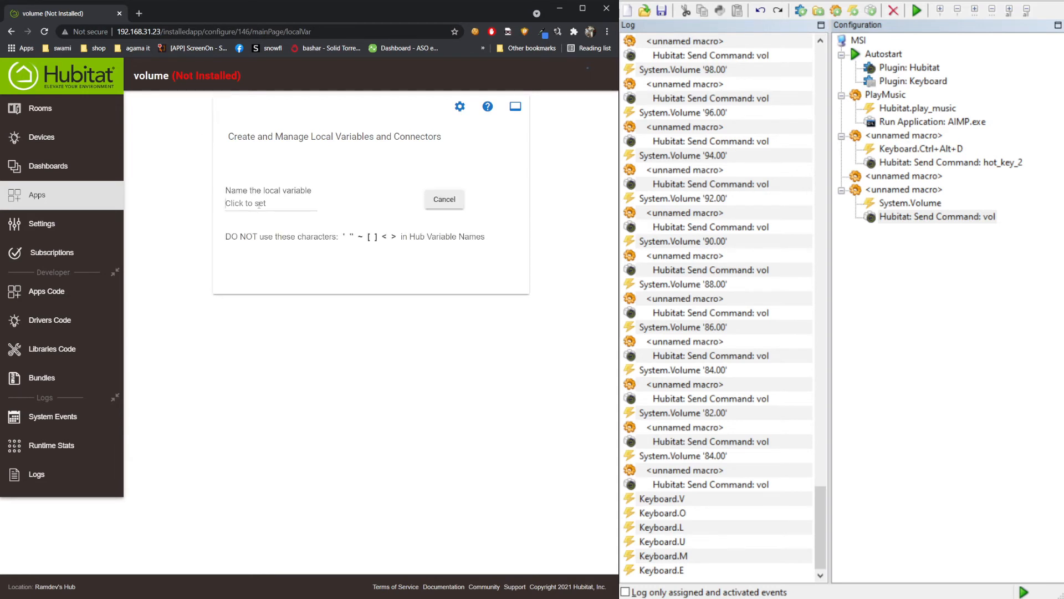
{"action": "left_click", "coordinate": [259, 204]}
{"action": "type", "text": "vol"}
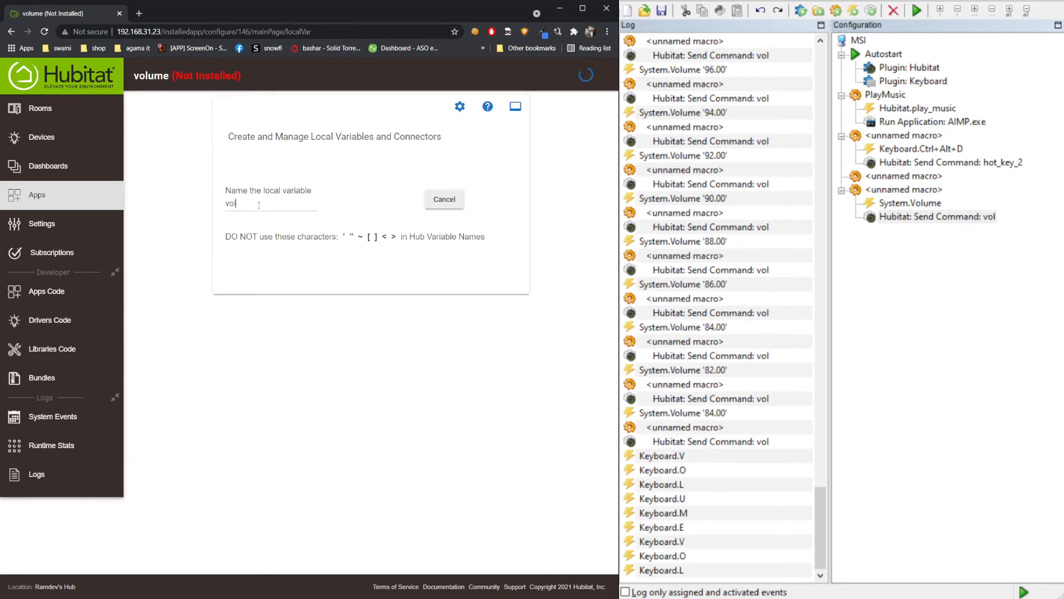
{"action": "key", "text": "Return"}
{"action": "left_click", "coordinate": [368, 209]}
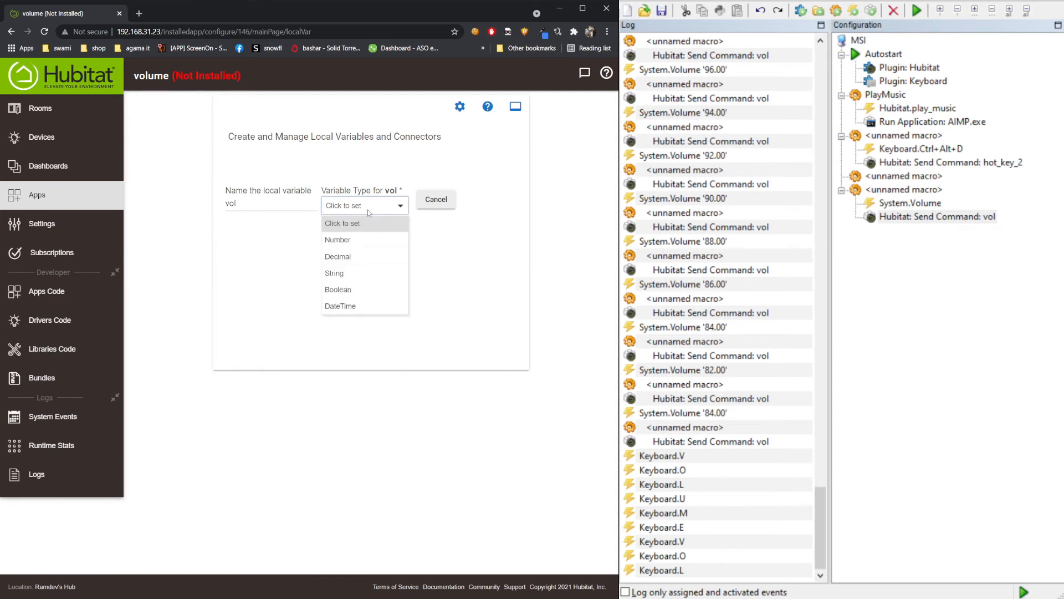
{"action": "left_click", "coordinate": [368, 239]}
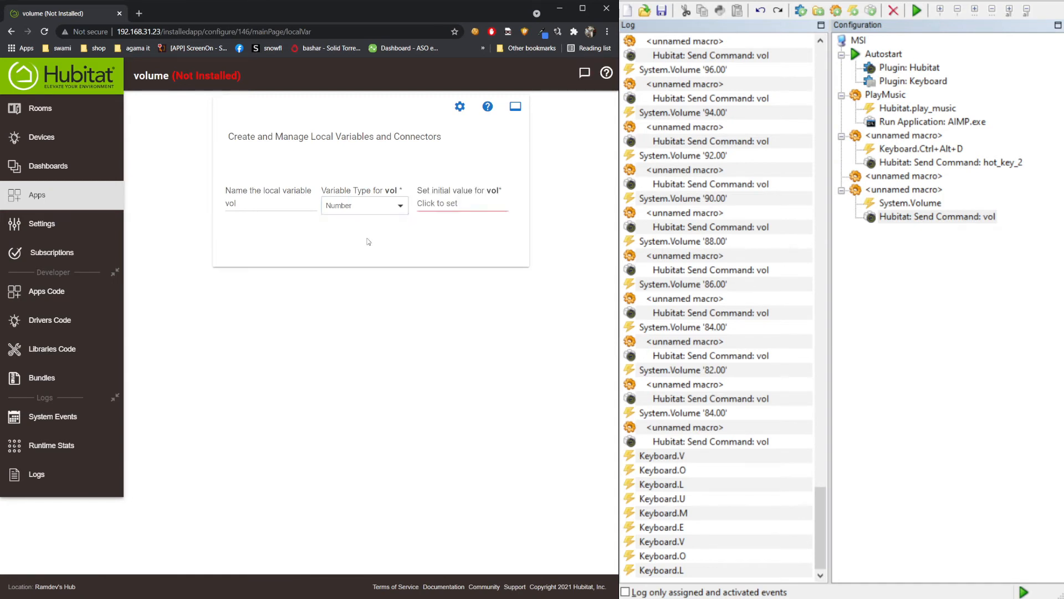
{"action": "left_click", "coordinate": [452, 204]}
{"action": "type", "text": "100"}
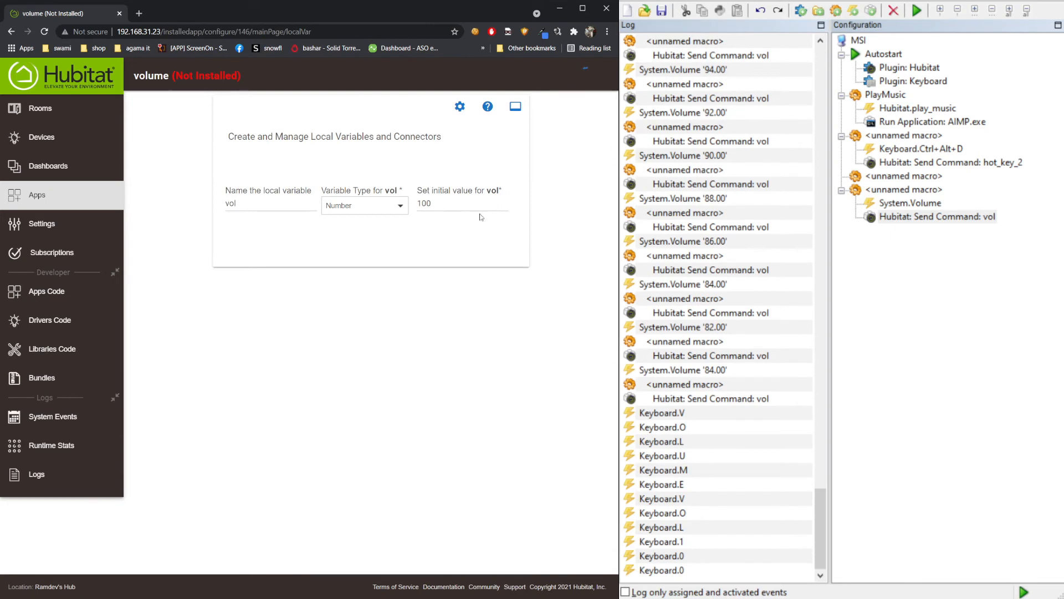
{"action": "key", "text": "Return"}
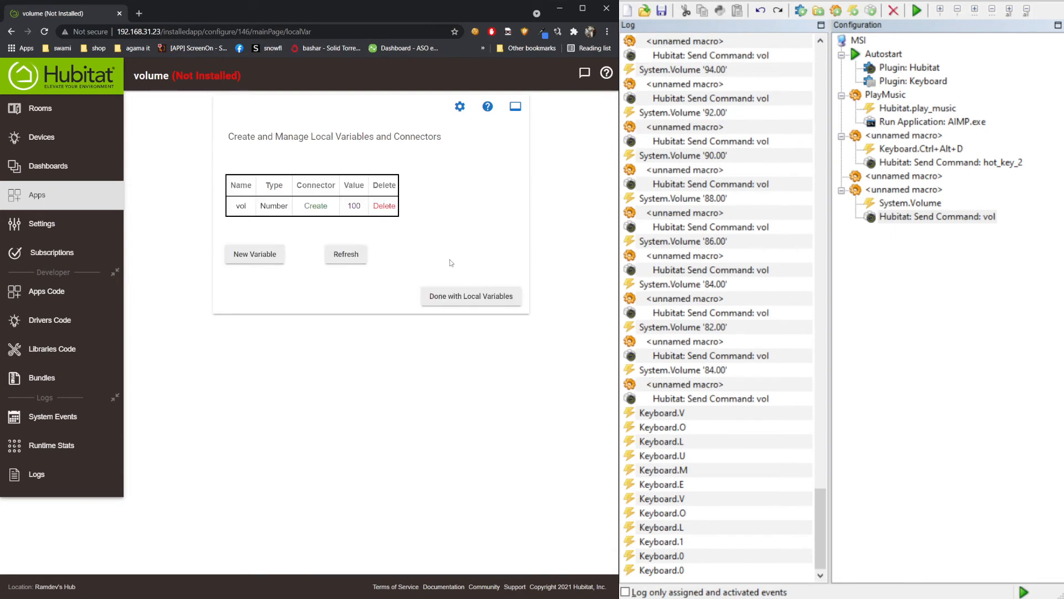
{"action": "left_click", "coordinate": [462, 299]}
- Start a Custom Attribute trigger on the device Computer2
{"action": "left_click", "coordinate": [301, 237]}
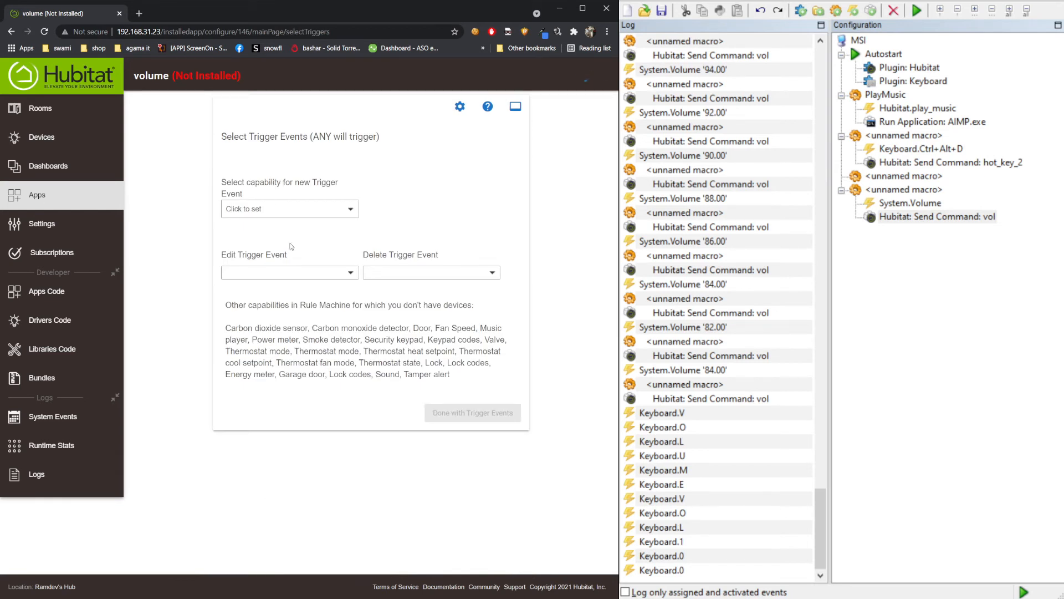
{"action": "left_click", "coordinate": [276, 208]}
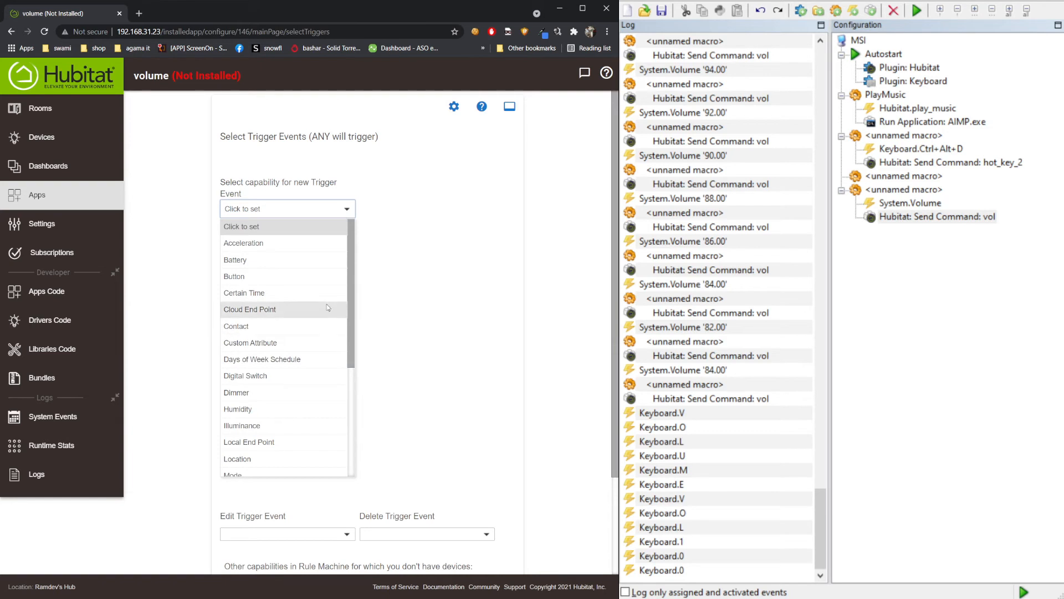
{"action": "left_click", "coordinate": [293, 344]}
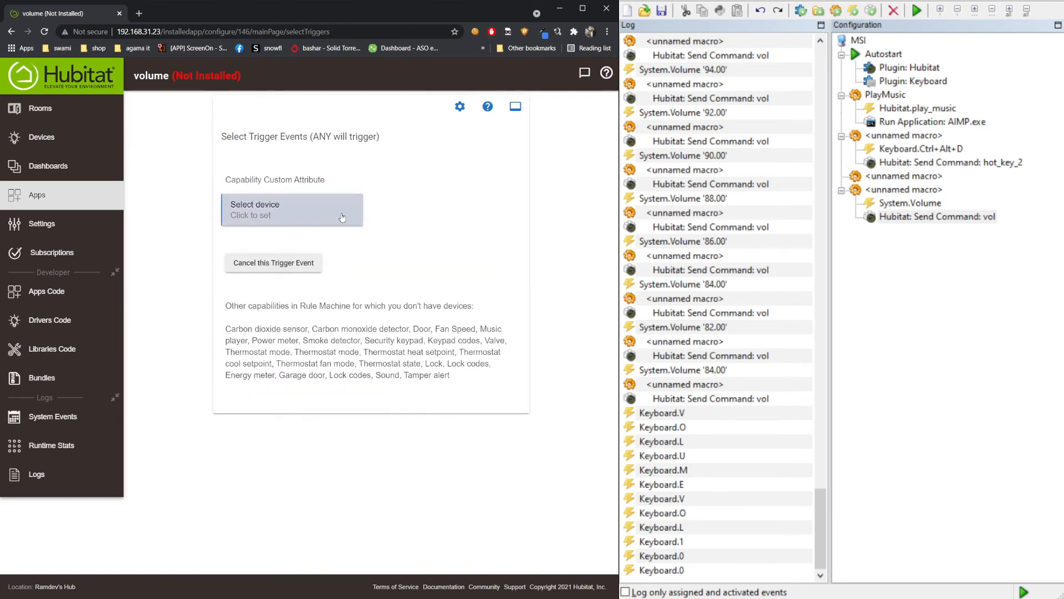
{"action": "left_click", "coordinate": [340, 215]}
{"action": "left_click", "coordinate": [263, 289]}
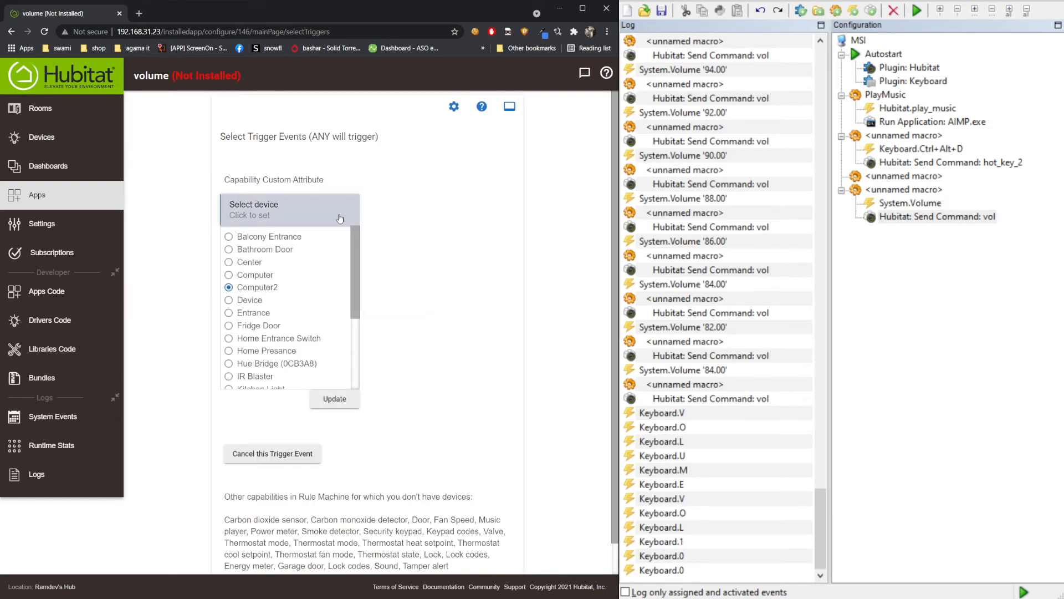
{"action": "left_click", "coordinate": [344, 397]}
- Set the trigger condition to ReceivedCommand = vol and finish the trigger events
{"action": "left_click", "coordinate": [423, 216]}
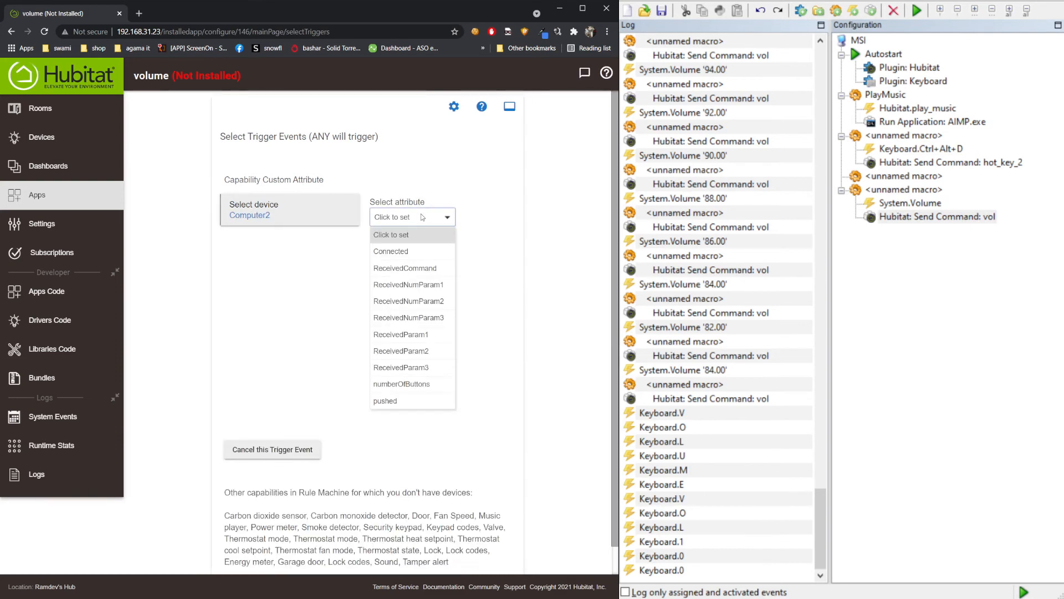
{"action": "left_click", "coordinate": [424, 269]}
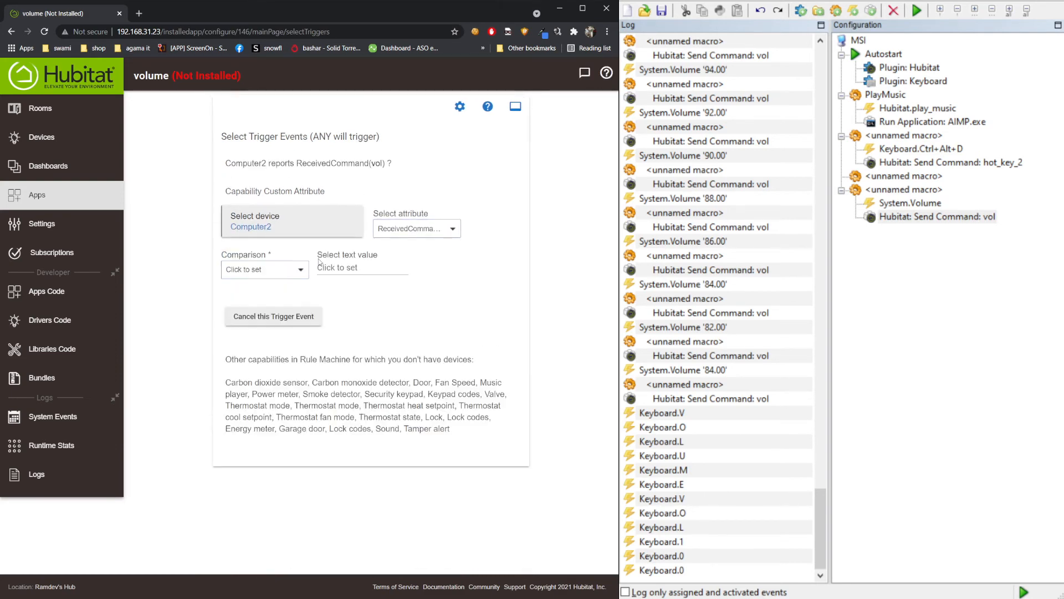
{"action": "left_click", "coordinate": [271, 272]}
{"action": "left_click", "coordinate": [258, 302]}
{"action": "left_click", "coordinate": [330, 268]}
{"action": "type", "text": "vol"}
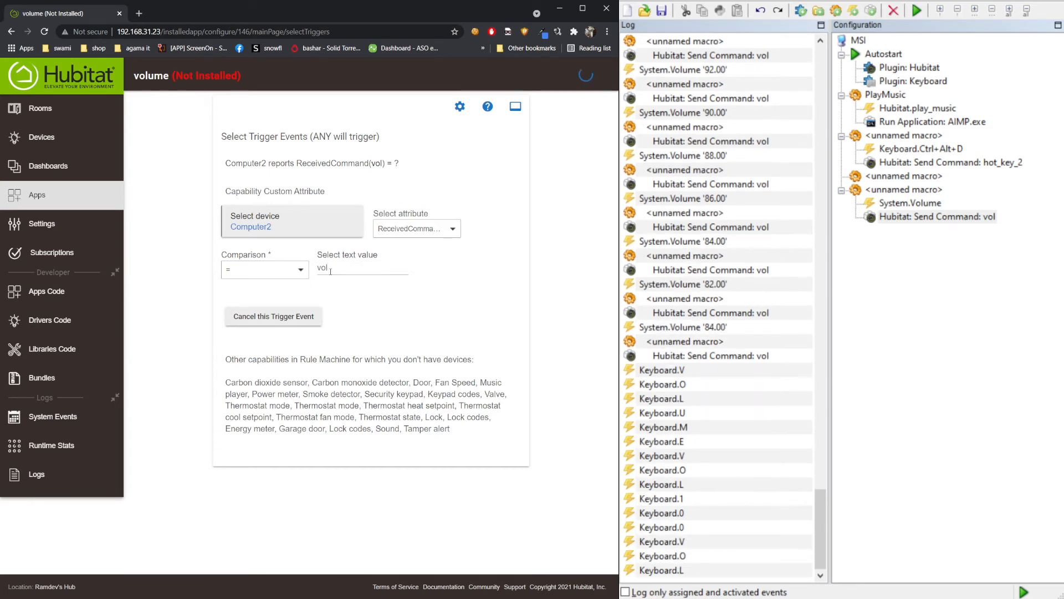
{"action": "left_click", "coordinate": [960, 223]}
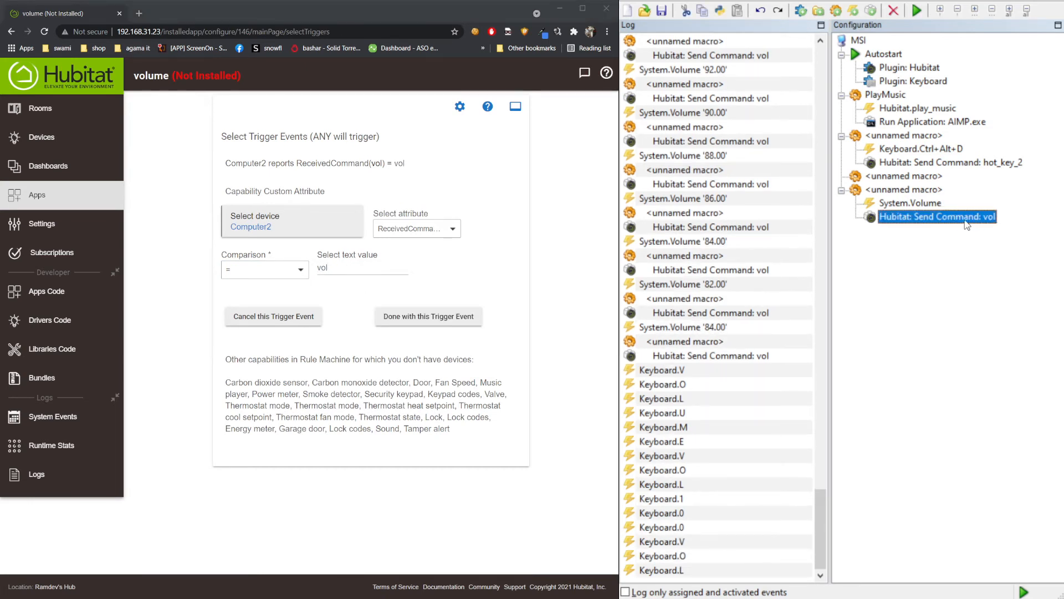
{"action": "left_click", "coordinate": [393, 315]}
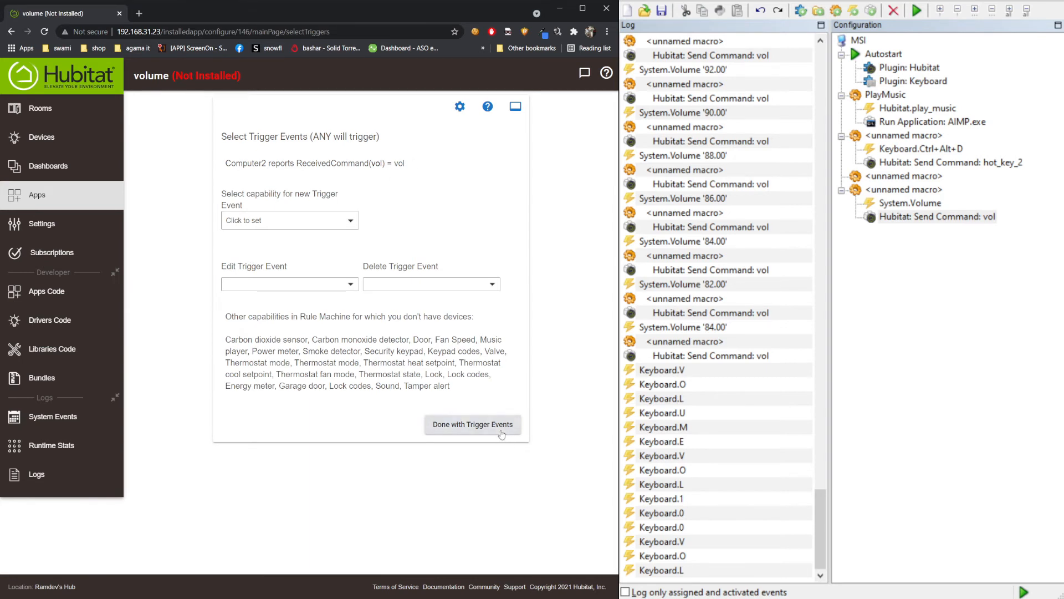
{"action": "left_click", "coordinate": [471, 424]}
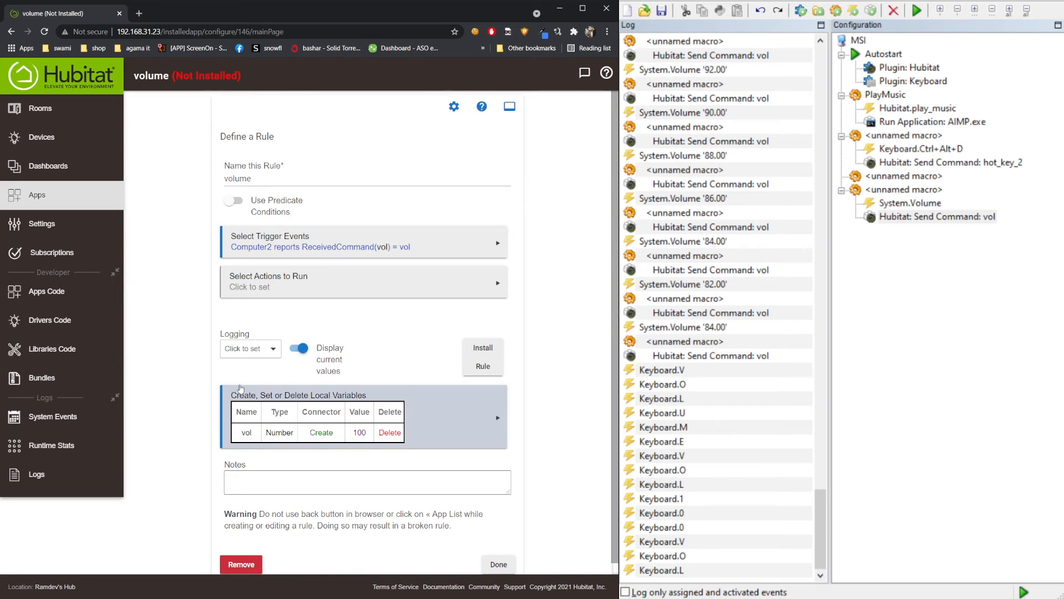
- Add a Set Variable action that sets vol from a device attribute
{"action": "left_click", "coordinate": [298, 288]}
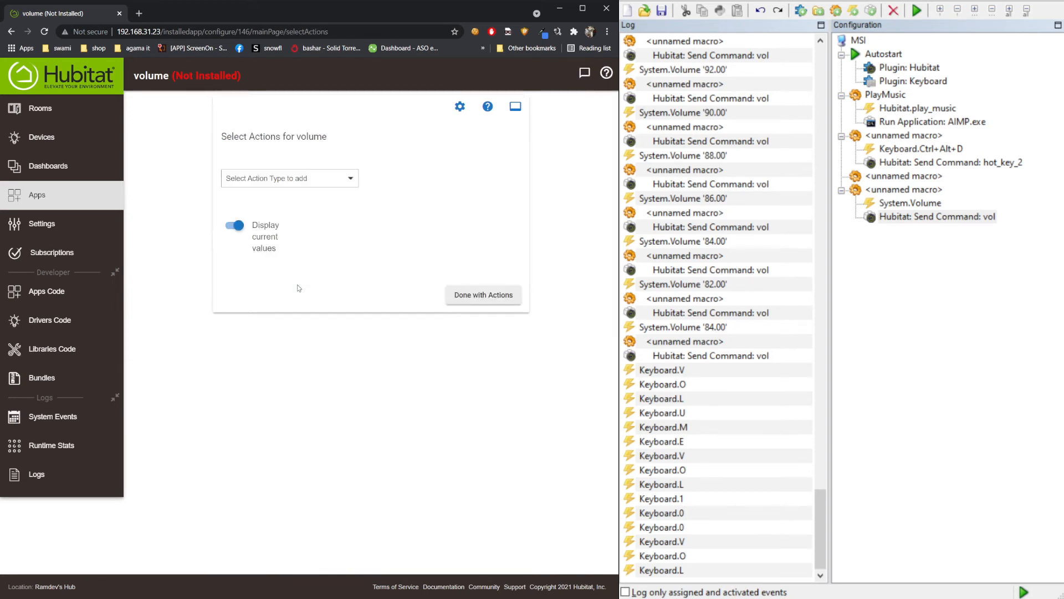
{"action": "left_click", "coordinate": [282, 177]}
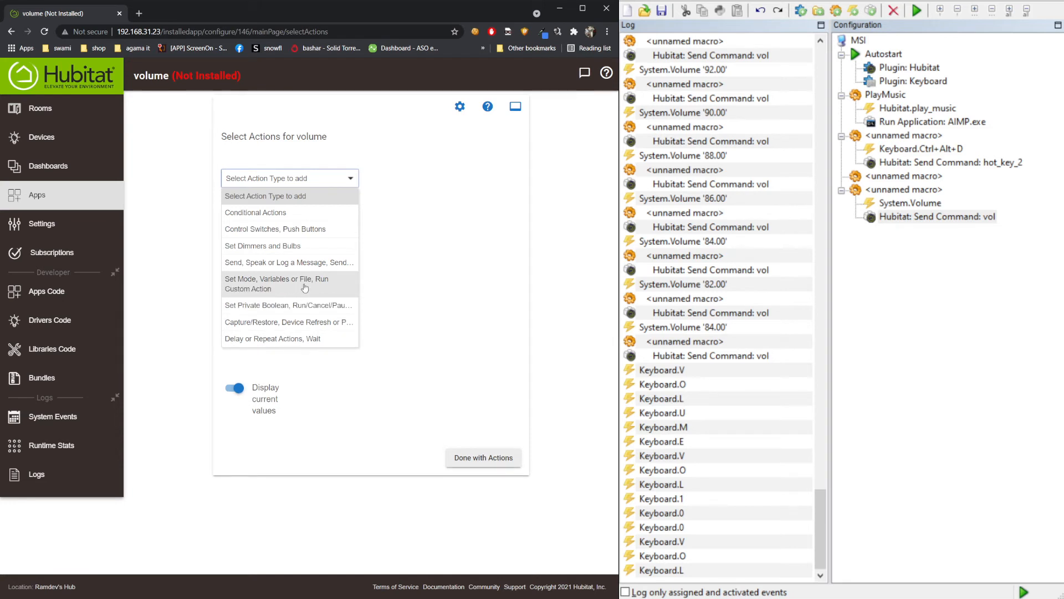
{"action": "left_click", "coordinate": [316, 286]}
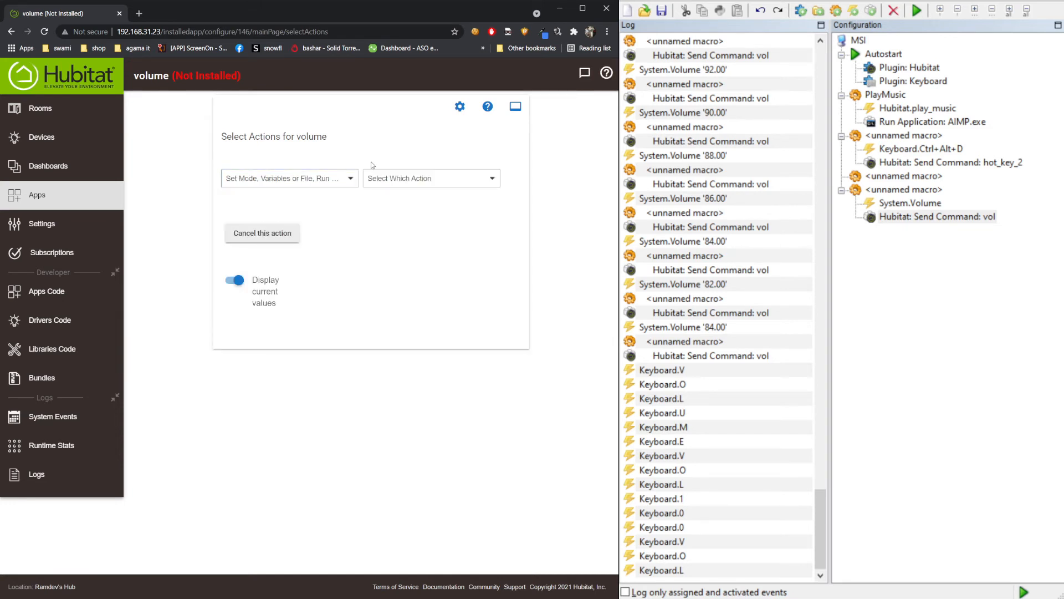
{"action": "left_click", "coordinate": [414, 179]}
{"action": "left_click", "coordinate": [410, 228]}
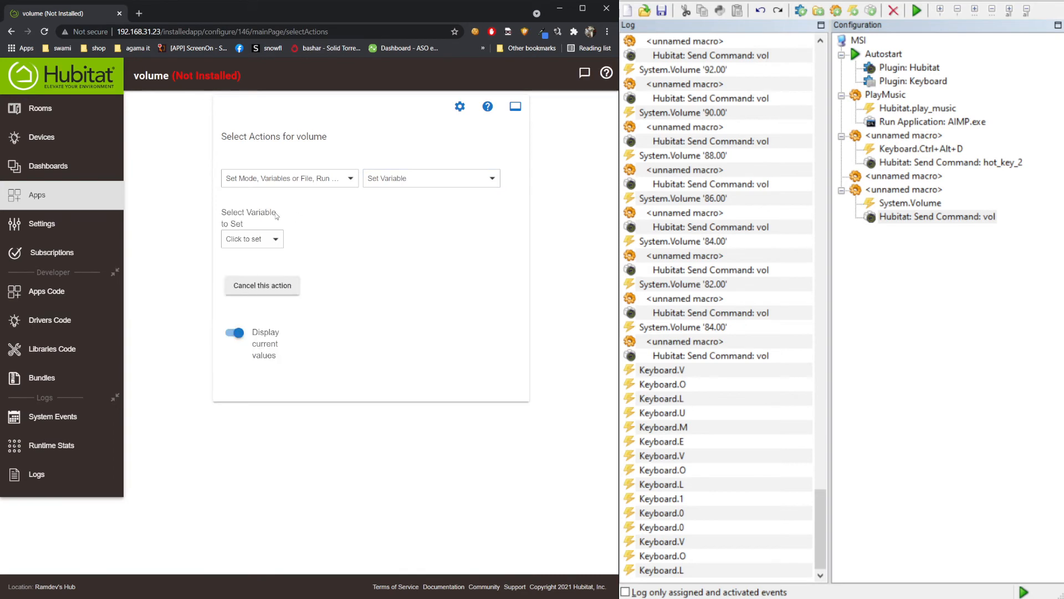
{"action": "left_click", "coordinate": [233, 236]}
{"action": "left_click", "coordinate": [243, 272]}
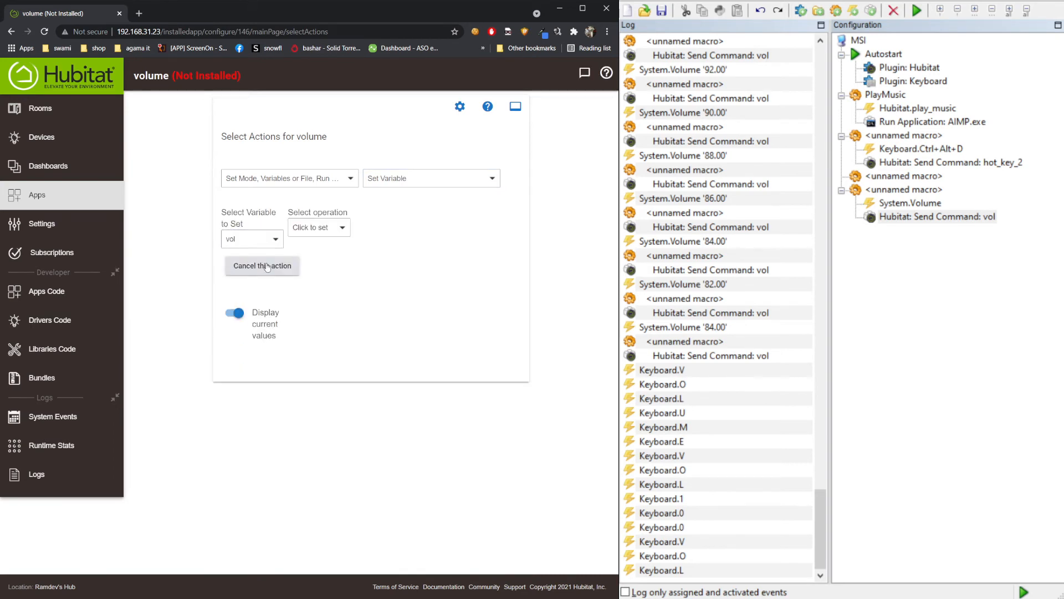
{"action": "left_click", "coordinate": [324, 228]}
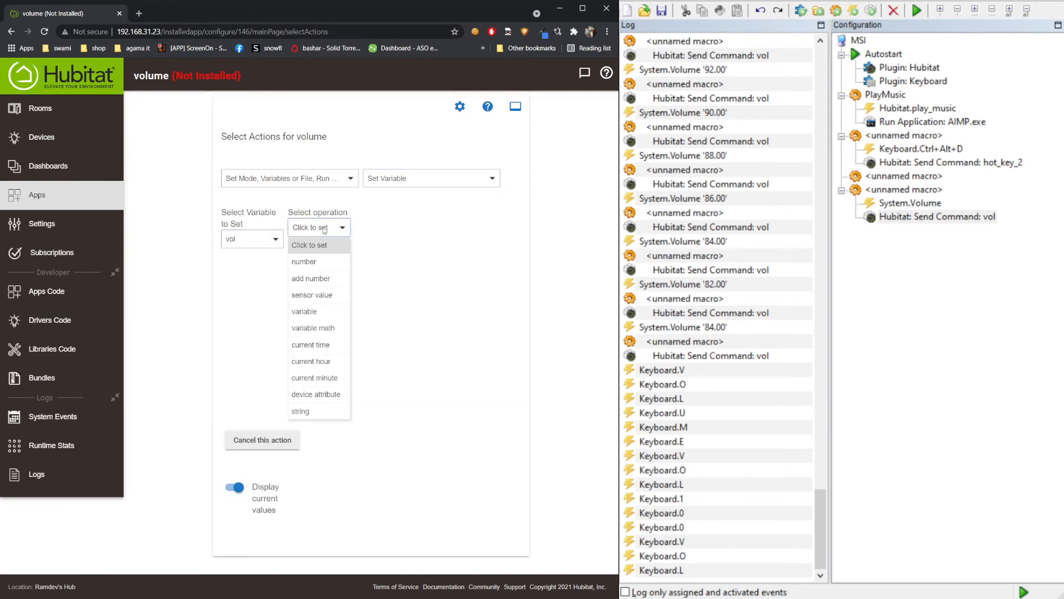
{"action": "left_click", "coordinate": [324, 264]}
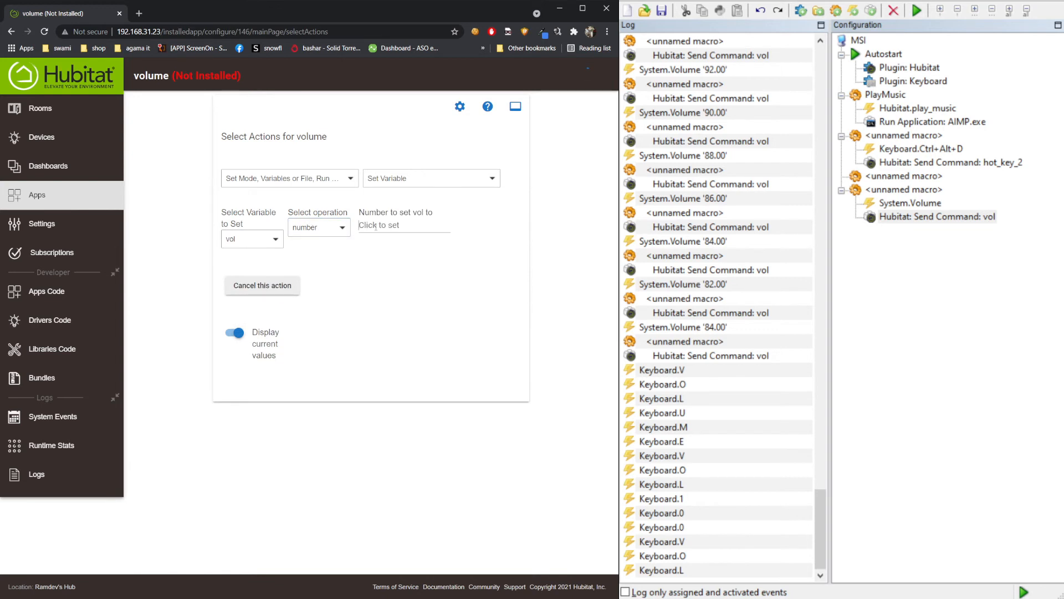
{"action": "left_click", "coordinate": [319, 225]}
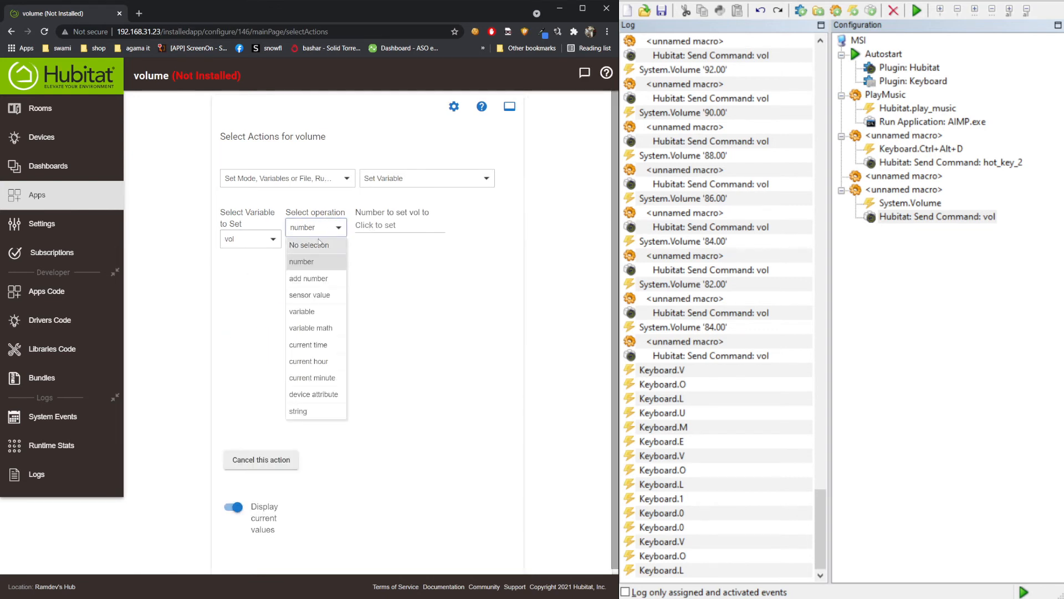
{"action": "left_click", "coordinate": [327, 393]}
- Use Computer2's ReceivedNumParam1 as the source attribute and finish the action
{"action": "left_click", "coordinate": [387, 225]}
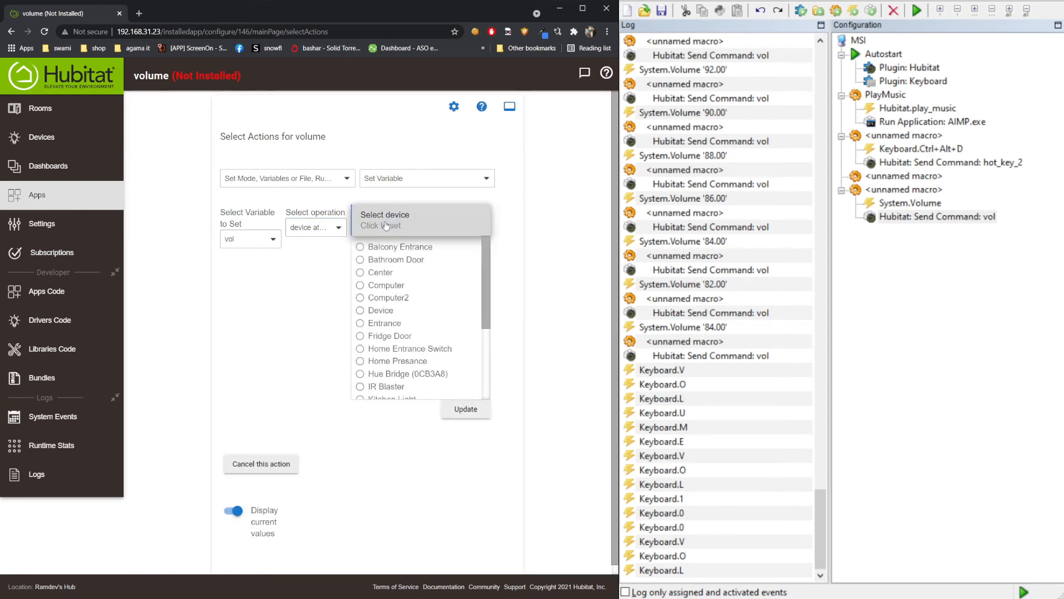
{"action": "left_click", "coordinate": [392, 297]}
{"action": "left_click", "coordinate": [465, 409]}
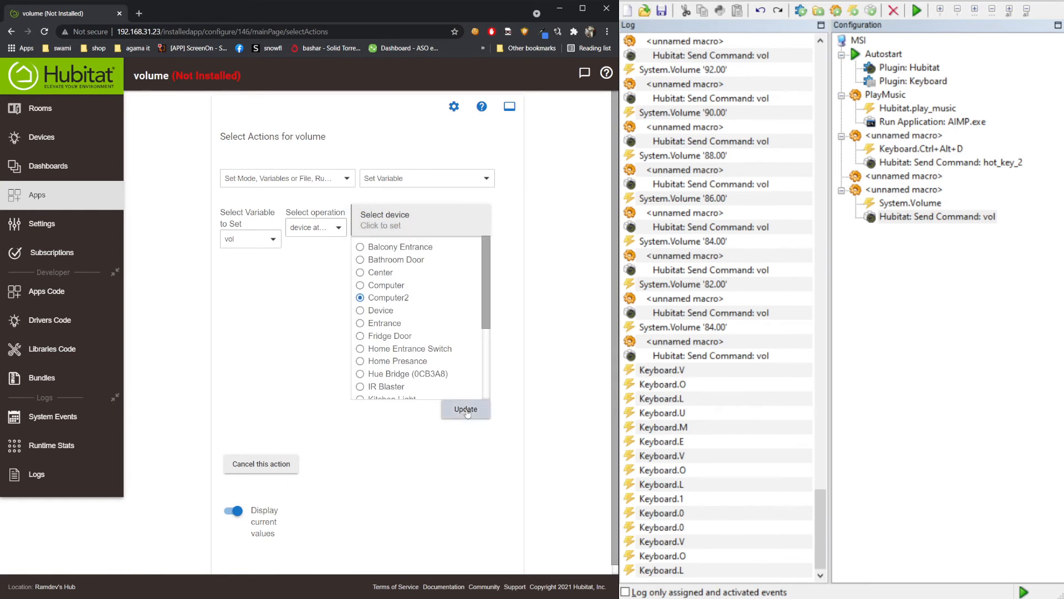
{"action": "left_click", "coordinate": [271, 280]}
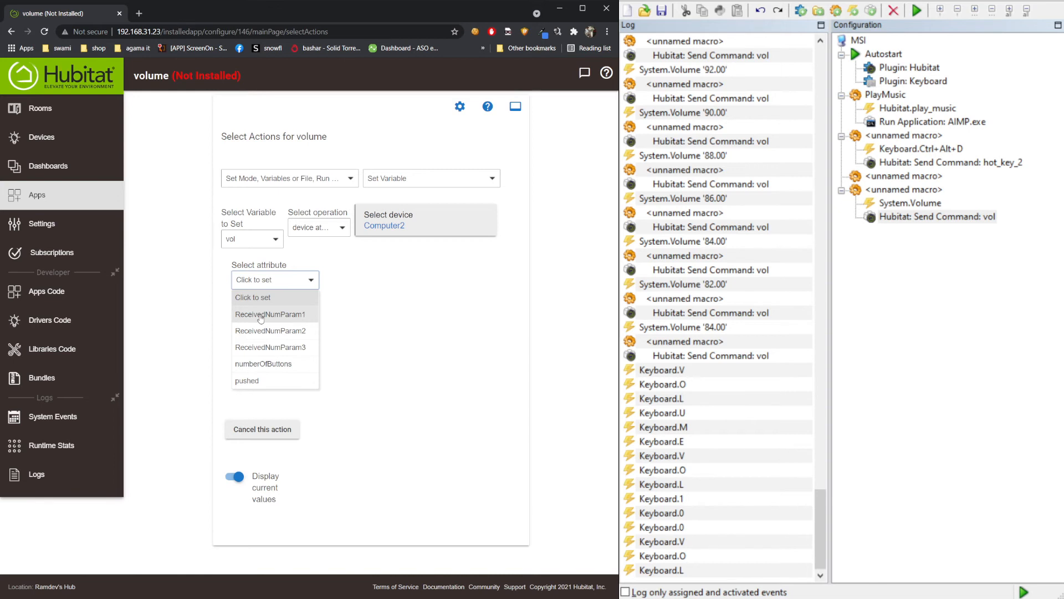
{"action": "left_click", "coordinate": [261, 318]}
{"action": "left_click", "coordinate": [280, 281]}
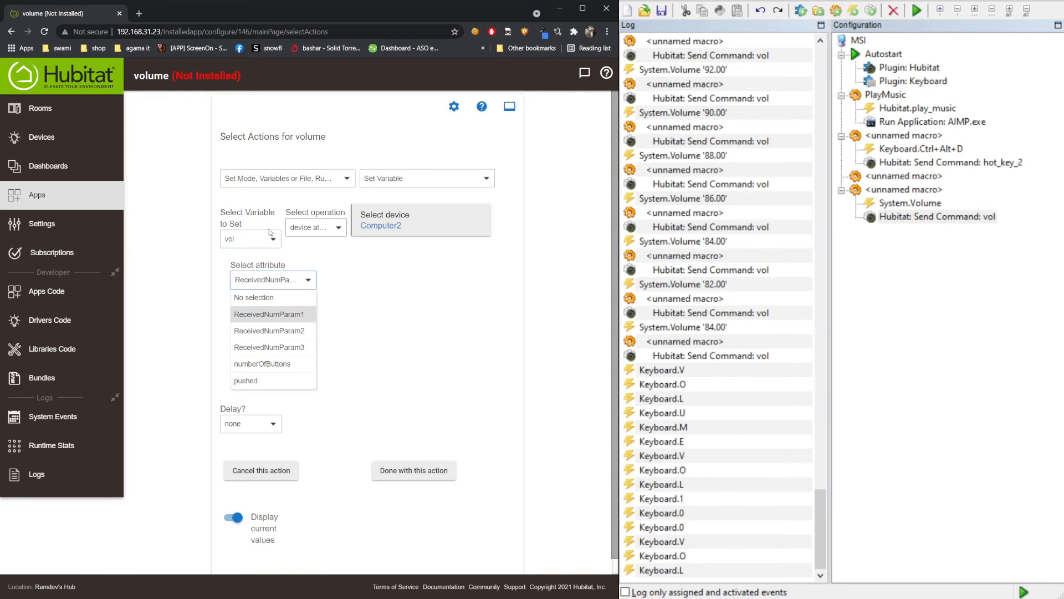
{"action": "left_click", "coordinate": [219, 252]}
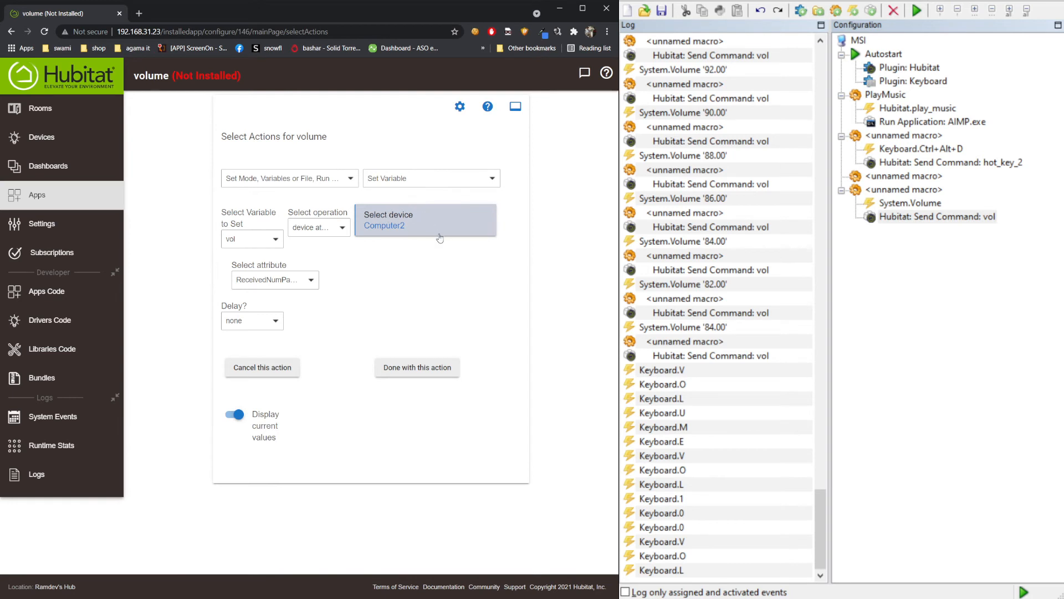
{"action": "left_click", "coordinate": [277, 280]}
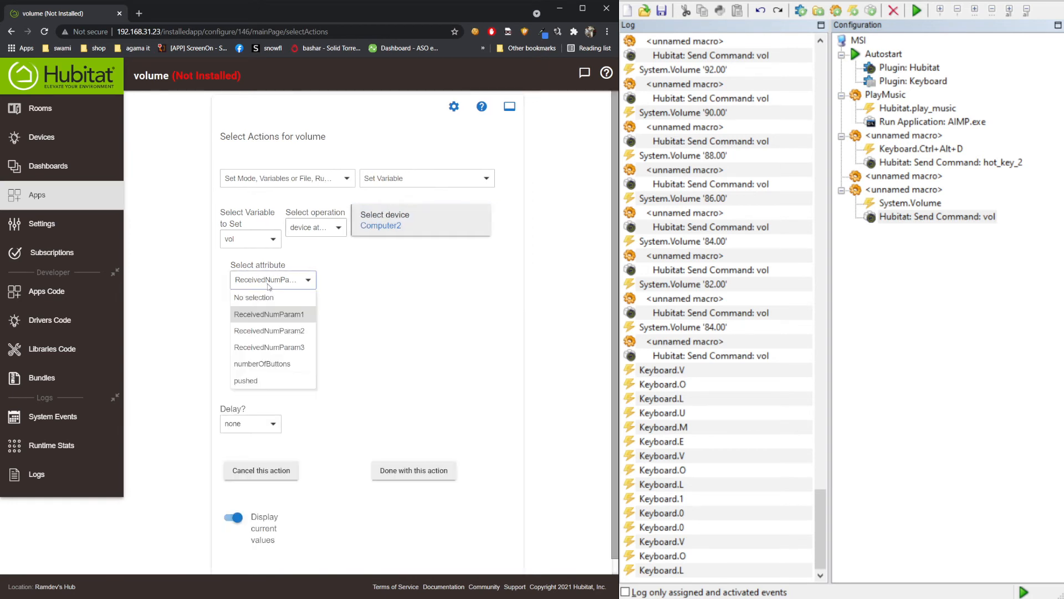
{"action": "left_click", "coordinate": [159, 272]}
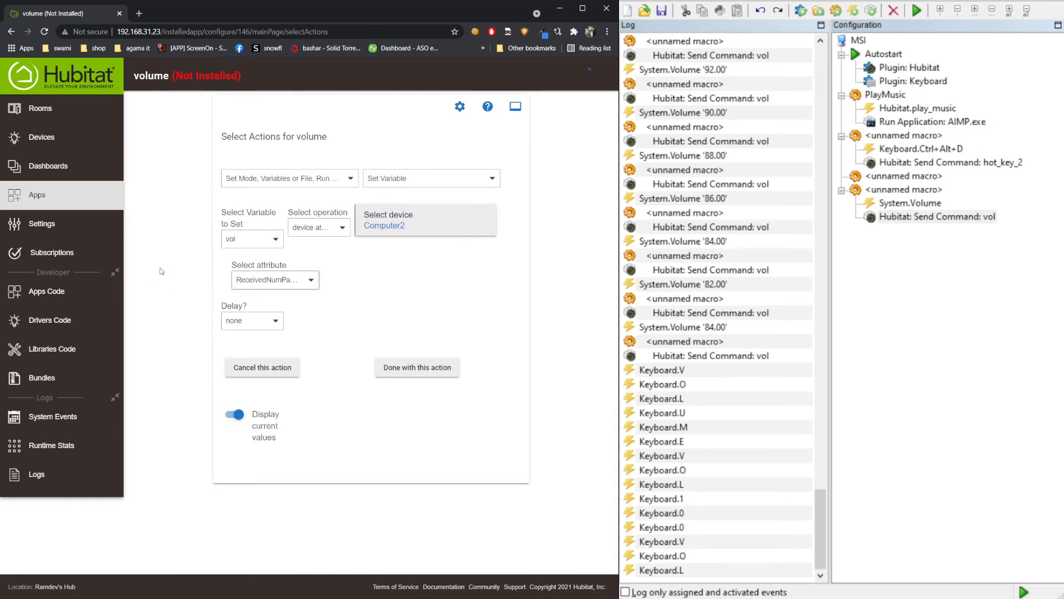
{"action": "left_click", "coordinate": [444, 375]}
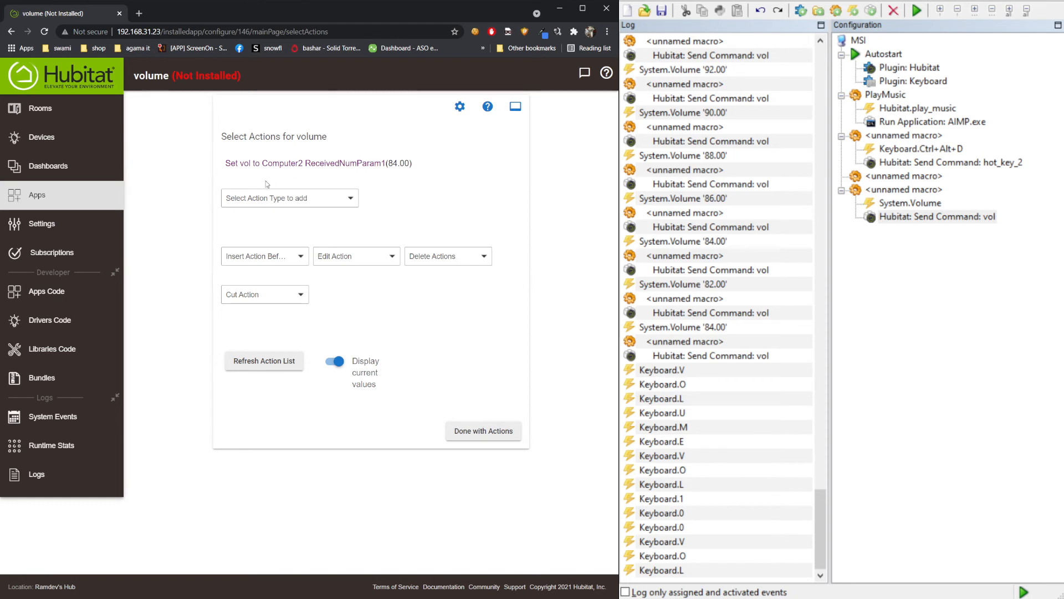
- Add a Set dimmer level action that dims Center to the variable level vol
{"action": "left_click", "coordinate": [258, 201]}
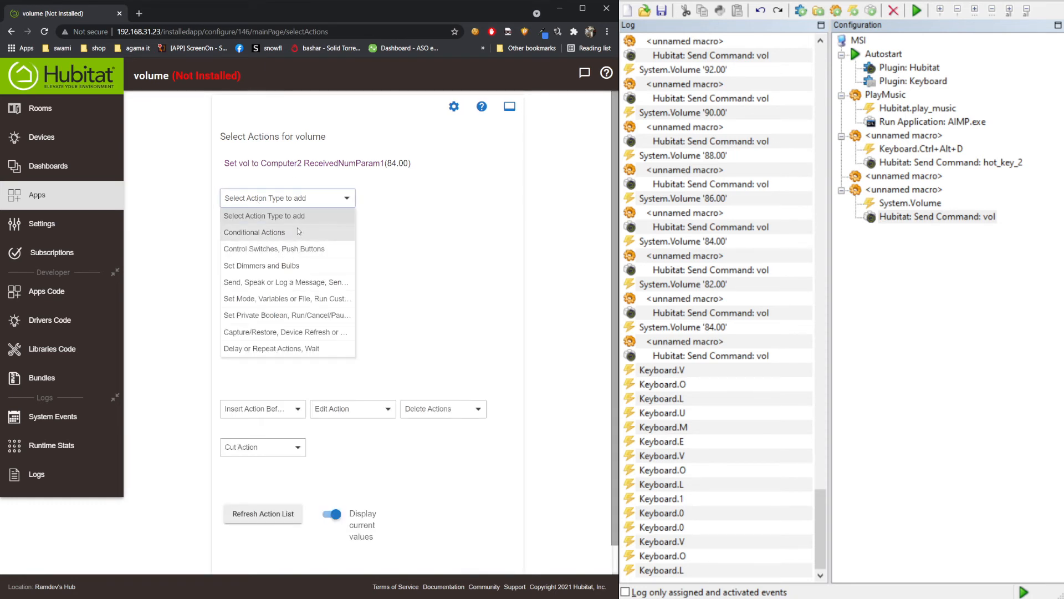
{"action": "left_click", "coordinate": [288, 266]}
{"action": "left_click", "coordinate": [408, 199]}
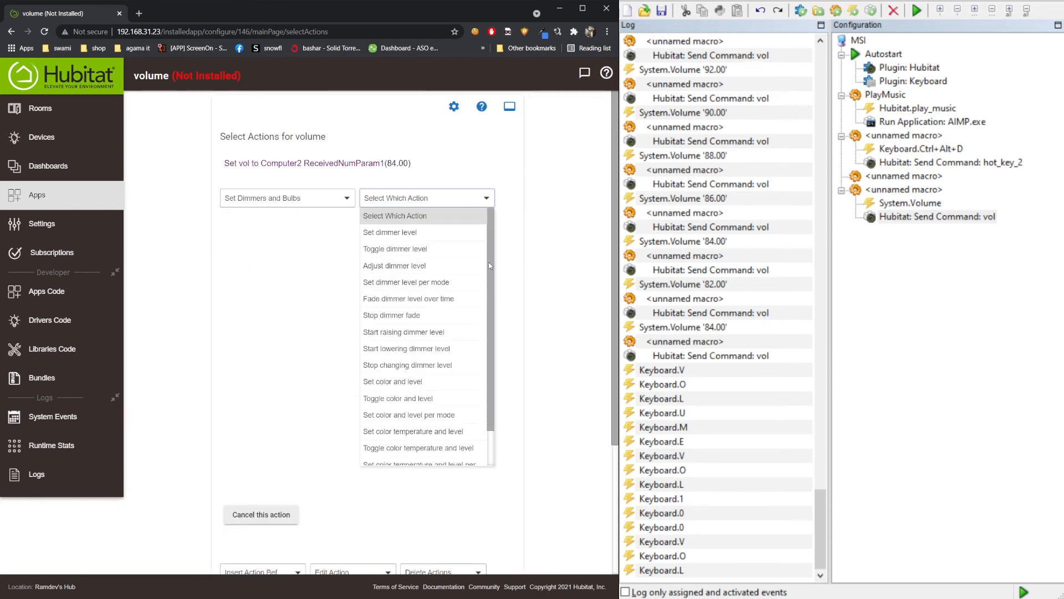
{"action": "left_click", "coordinate": [440, 233]}
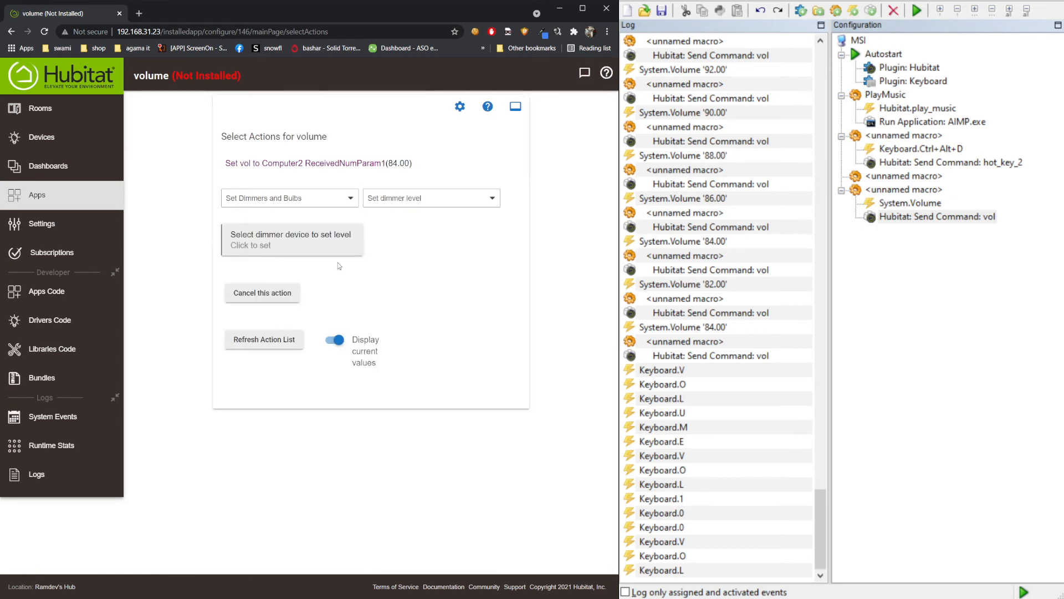
{"action": "left_click", "coordinate": [274, 234]}
{"action": "left_click", "coordinate": [244, 280]}
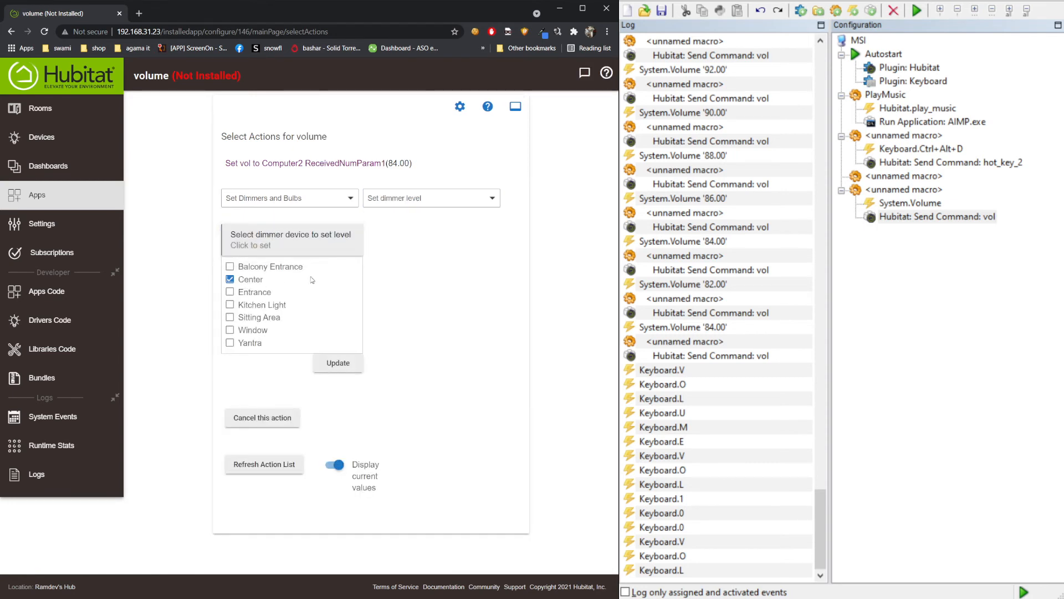
{"action": "left_click", "coordinate": [449, 288]}
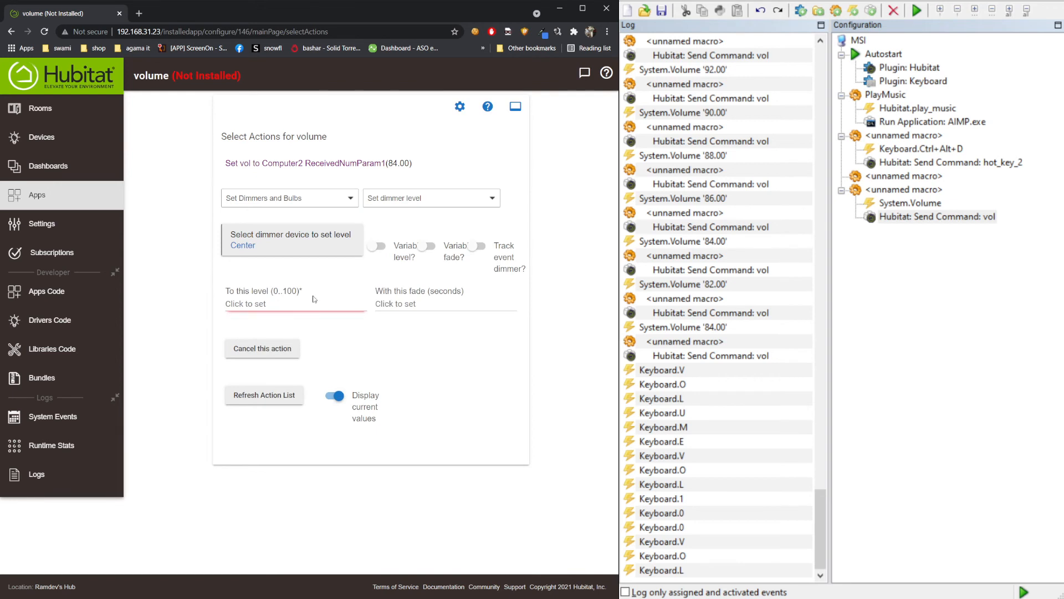
{"action": "left_click", "coordinate": [381, 246]}
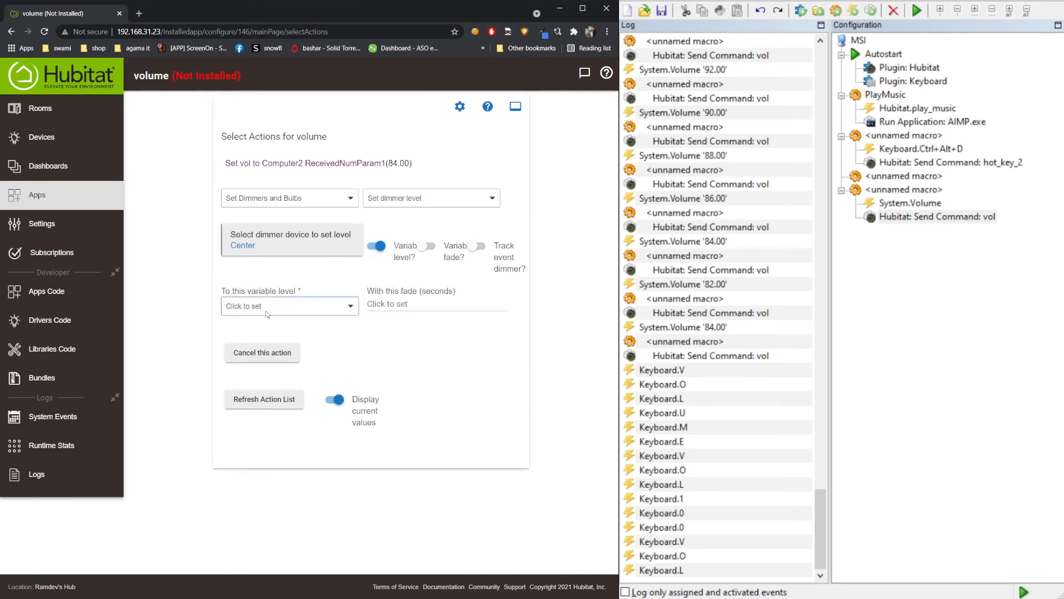
{"action": "left_click", "coordinate": [267, 309]}
{"action": "left_click", "coordinate": [246, 342]}
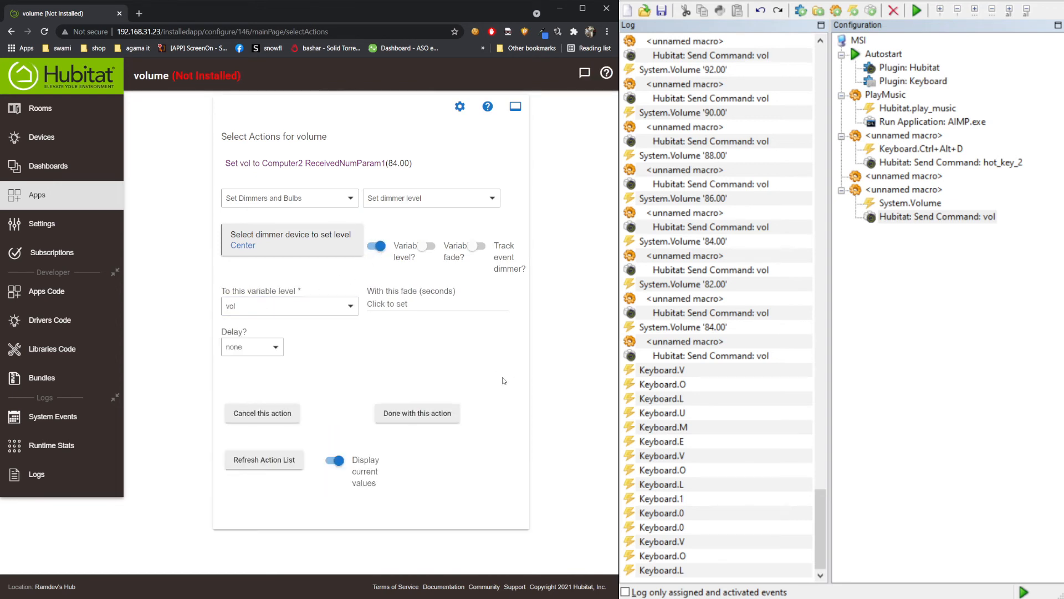
{"action": "left_click", "coordinate": [458, 416]}
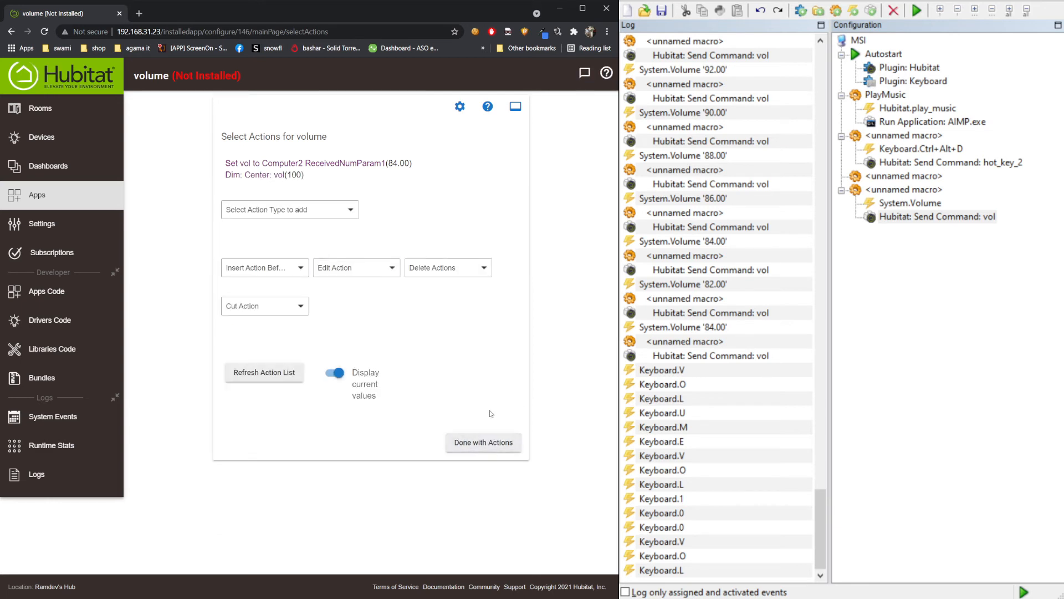
{"action": "left_click", "coordinate": [483, 443]}
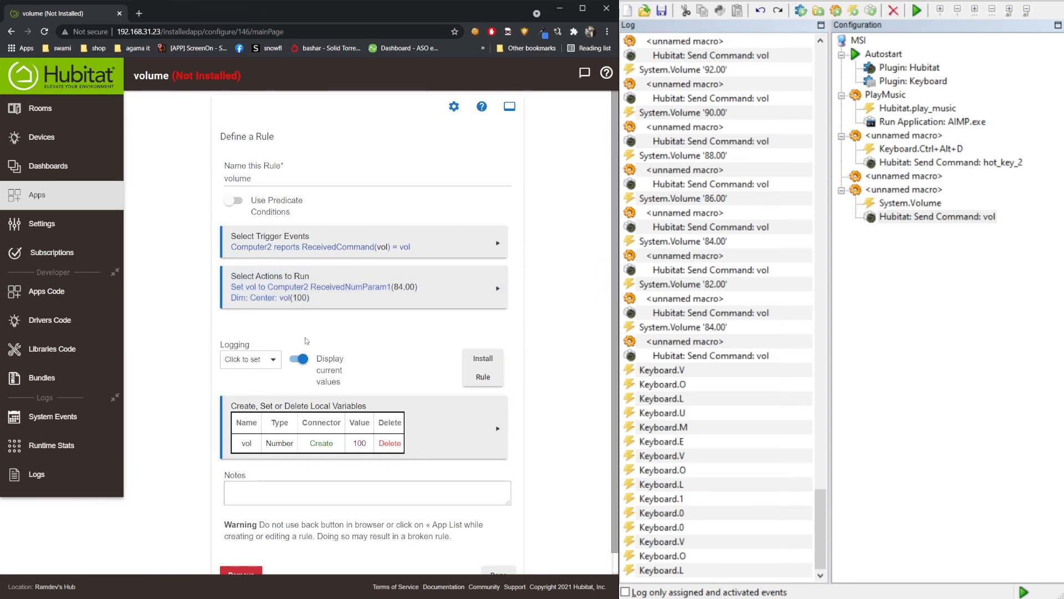
- Save the finished volume rule with Done
{"action": "scroll", "coordinate": [455, 441], "scroll_direction": "down", "scroll_amount": 1}
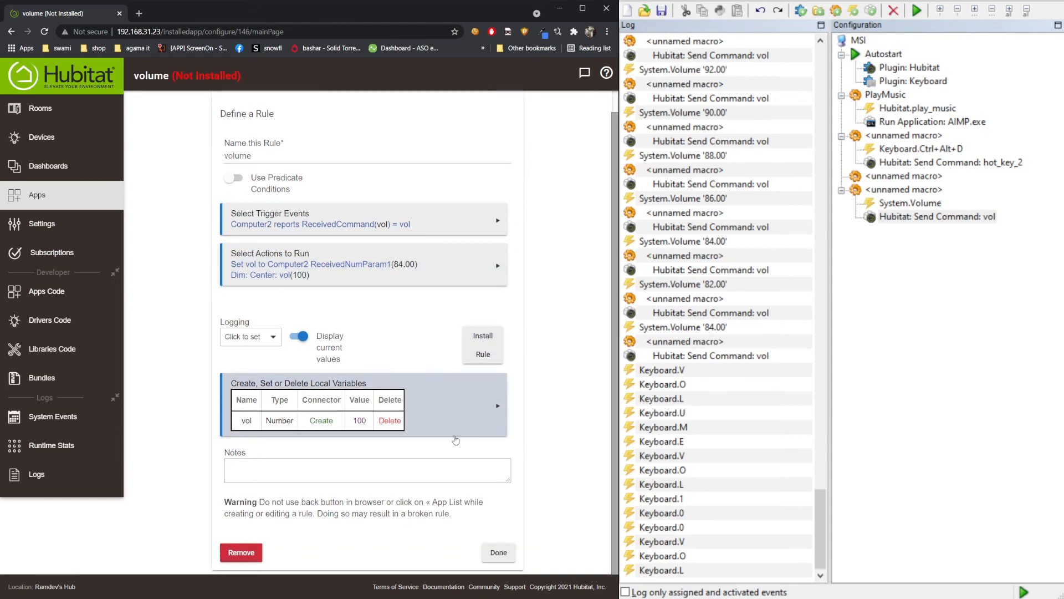
{"action": "left_click", "coordinate": [498, 553]}
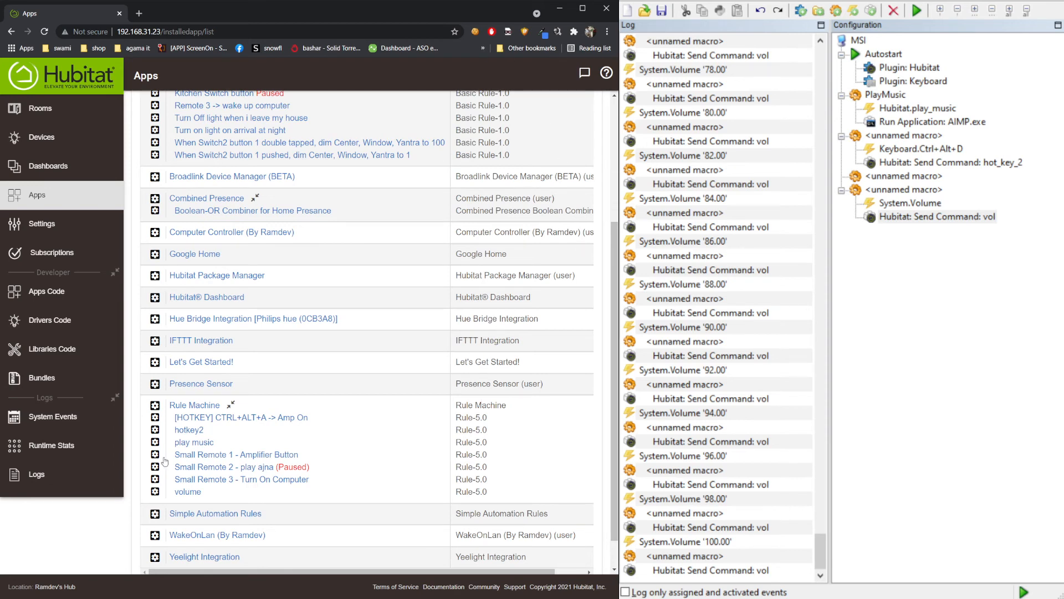
- In Rule Machine, create a new rule and name it 'test'
{"action": "left_click", "coordinate": [199, 406]}
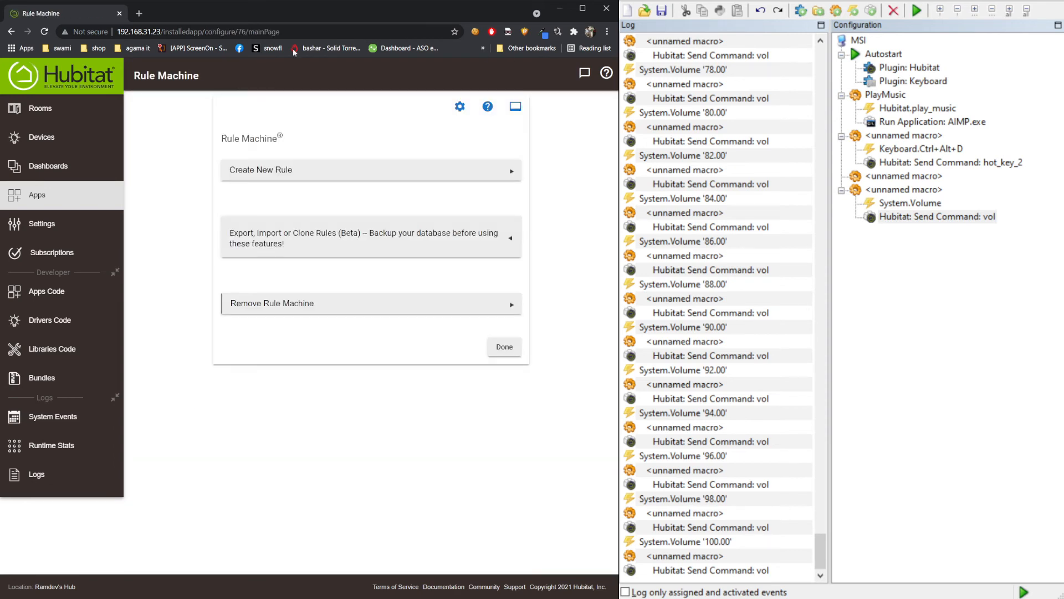
{"action": "left_click", "coordinate": [323, 175]}
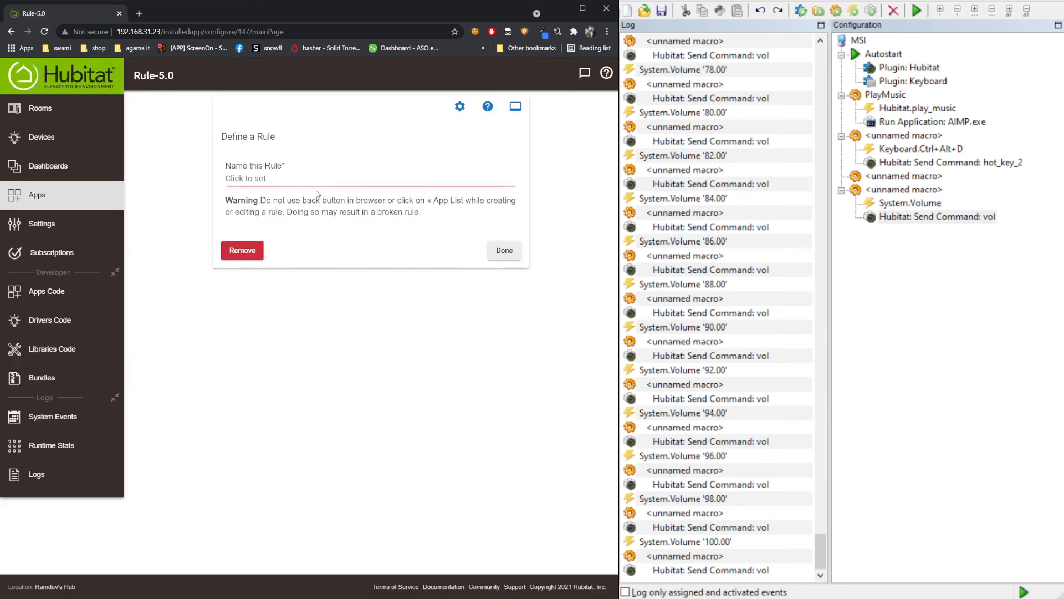
{"action": "left_click", "coordinate": [267, 178]}
{"action": "type", "text": "test"}
{"action": "key", "text": "Return"}
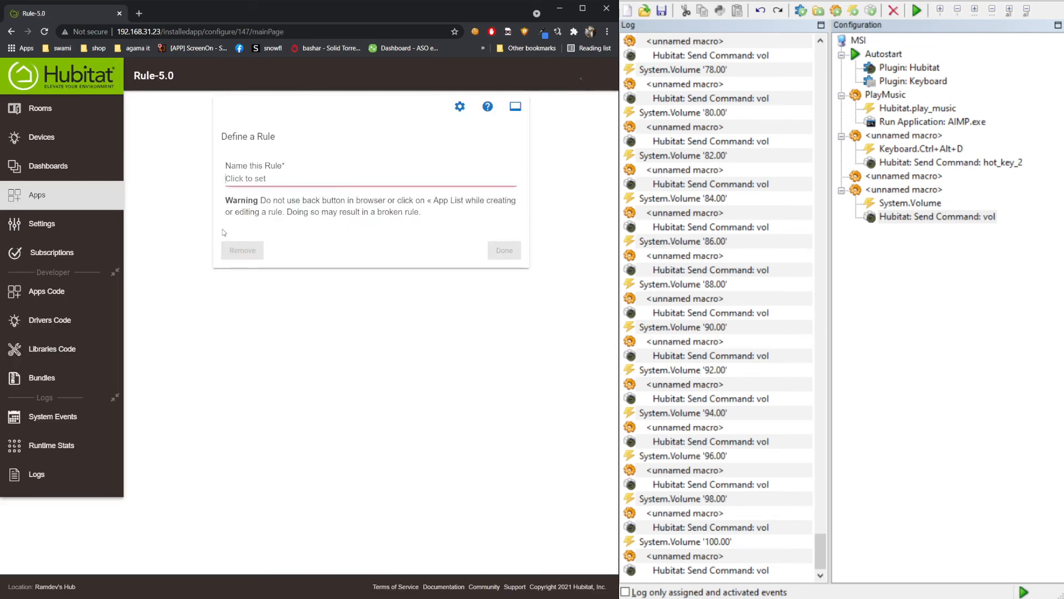
{"action": "left_click", "coordinate": [304, 252]}
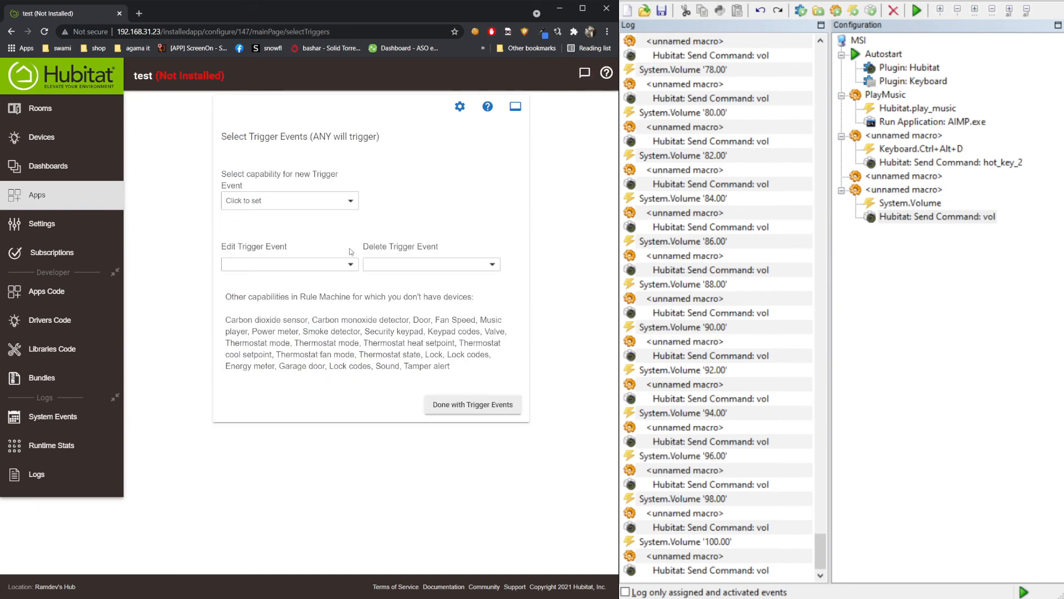
- Choose the Battery trigger capability for the Kitchen Motion sensor
{"action": "left_click", "coordinate": [280, 207]}
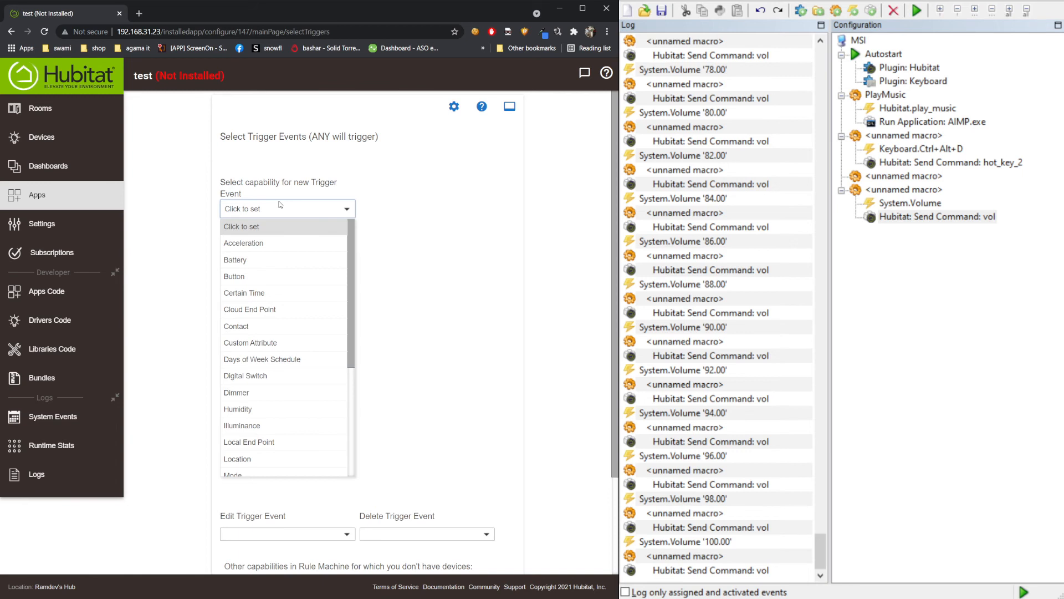
{"action": "left_click", "coordinate": [272, 260]}
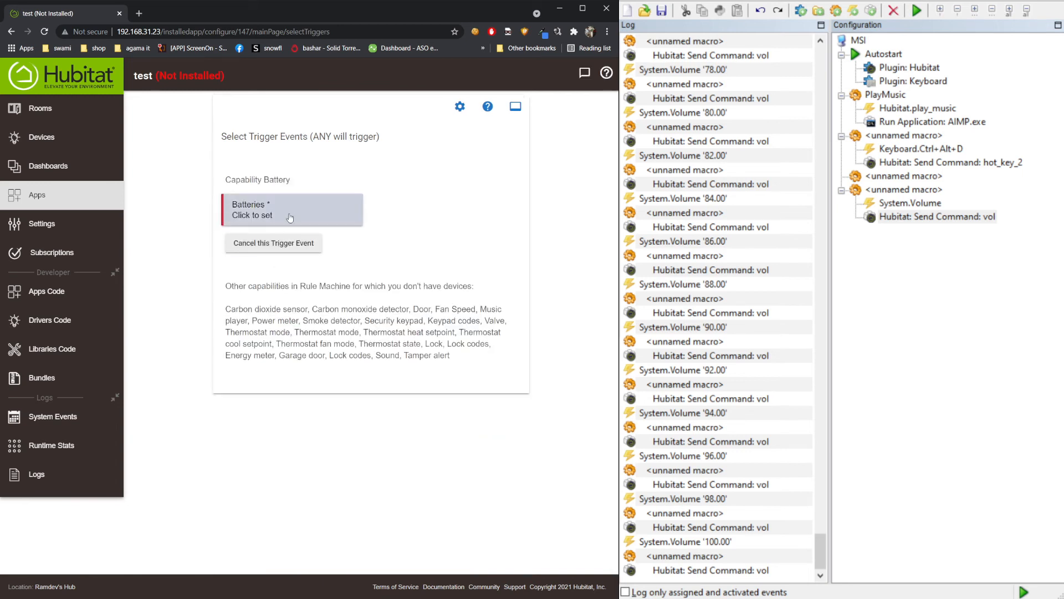
{"action": "left_click", "coordinate": [295, 210]}
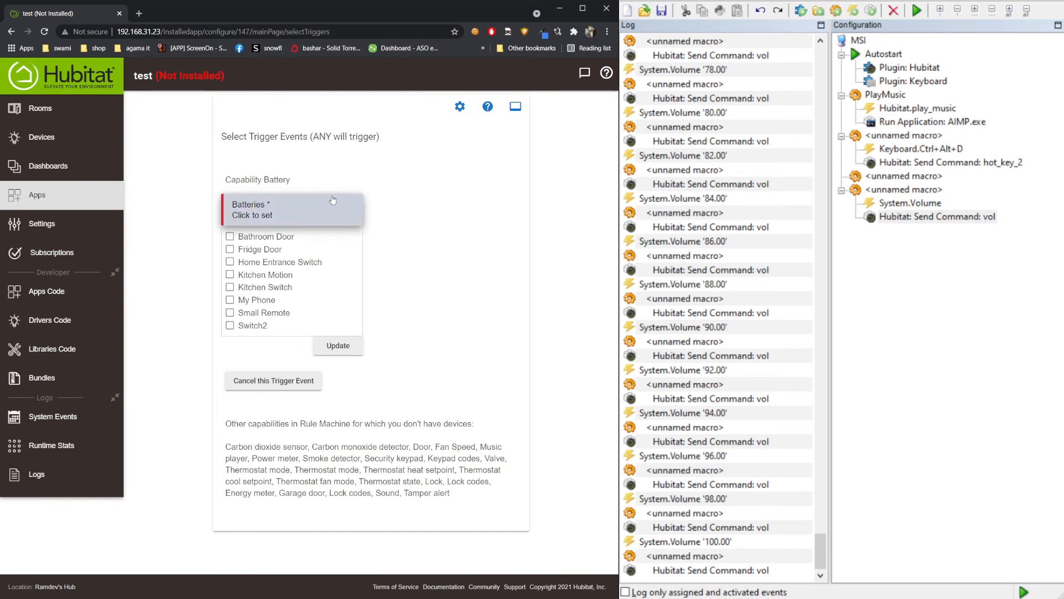
{"action": "left_click", "coordinate": [269, 279]}
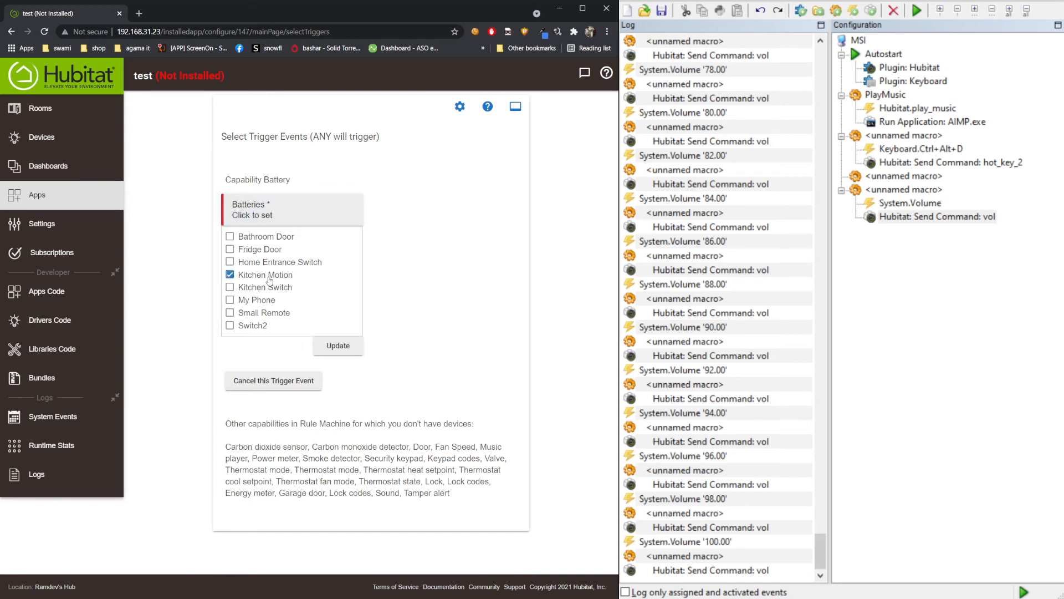
{"action": "left_click", "coordinate": [431, 289]}
- Set the battery comparison to *changed* and finish the trigger events
{"action": "left_click", "coordinate": [433, 232]}
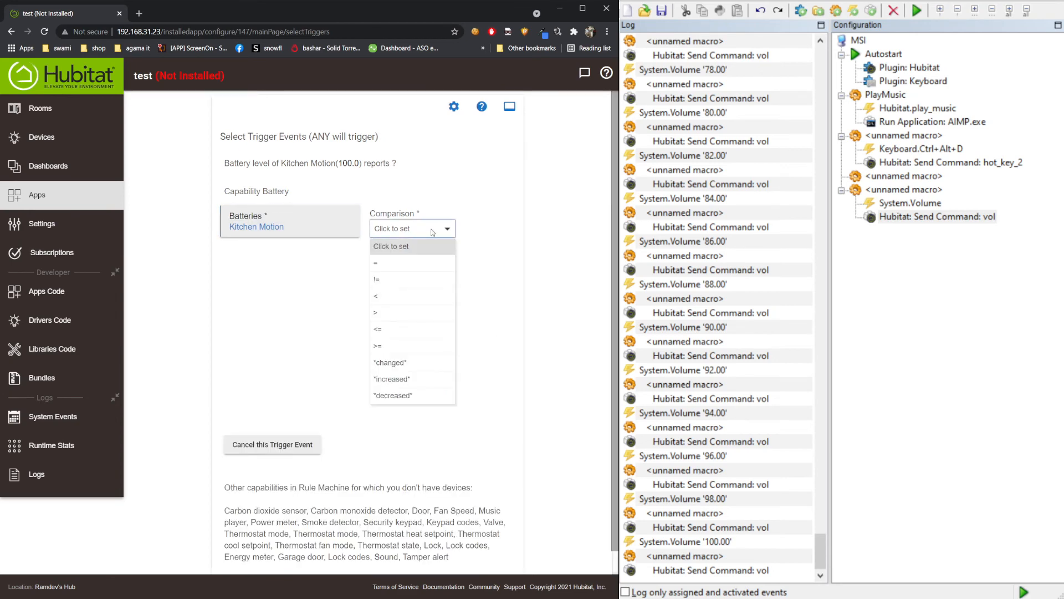
{"action": "left_click", "coordinate": [433, 232]}
{"action": "left_click", "coordinate": [433, 232]}
{"action": "left_click", "coordinate": [287, 222]}
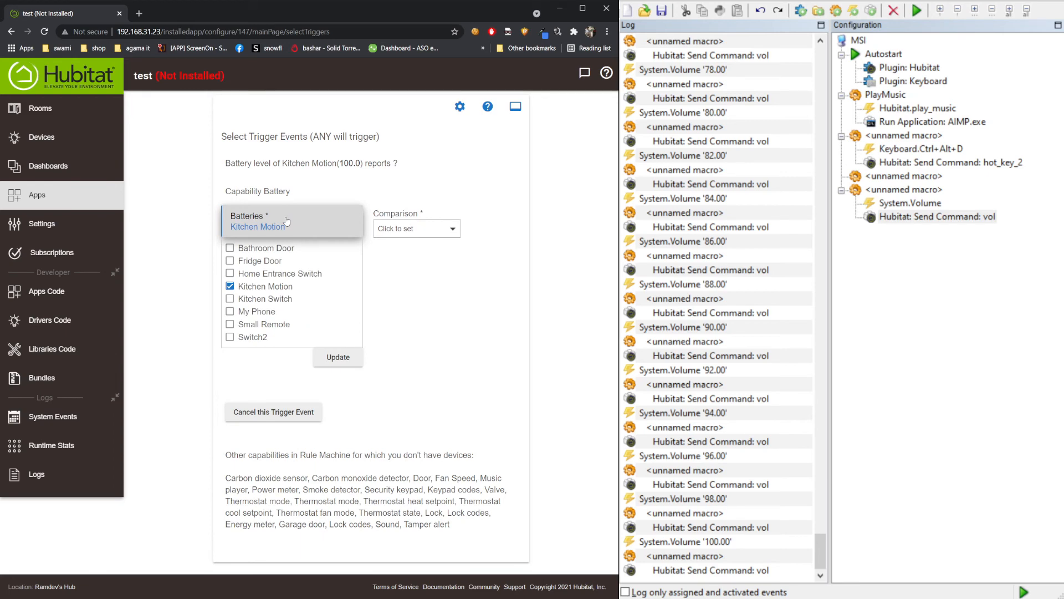
{"action": "left_click", "coordinate": [413, 230]}
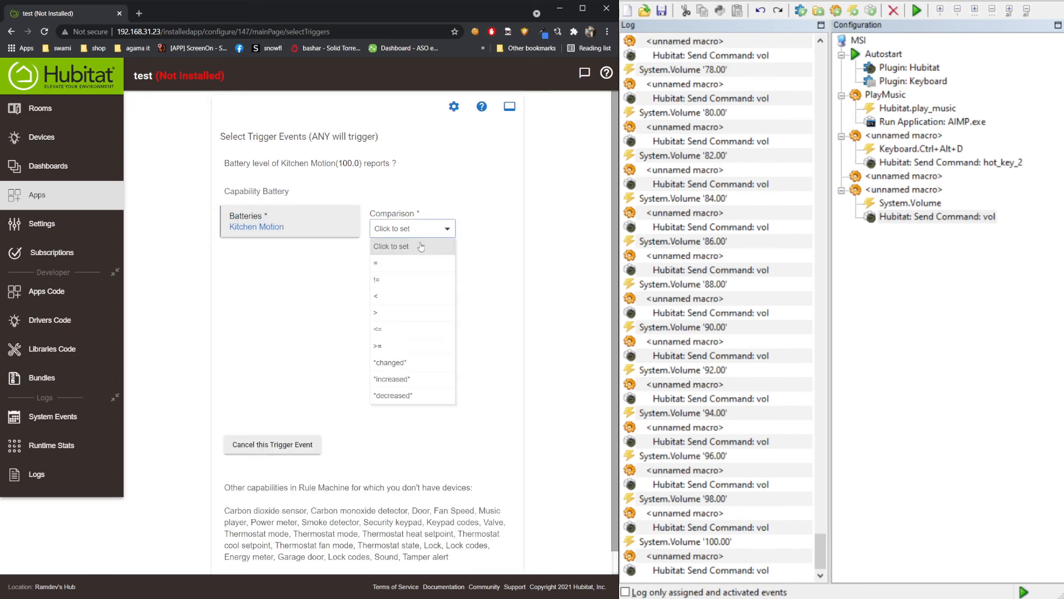
{"action": "left_click", "coordinate": [412, 363]}
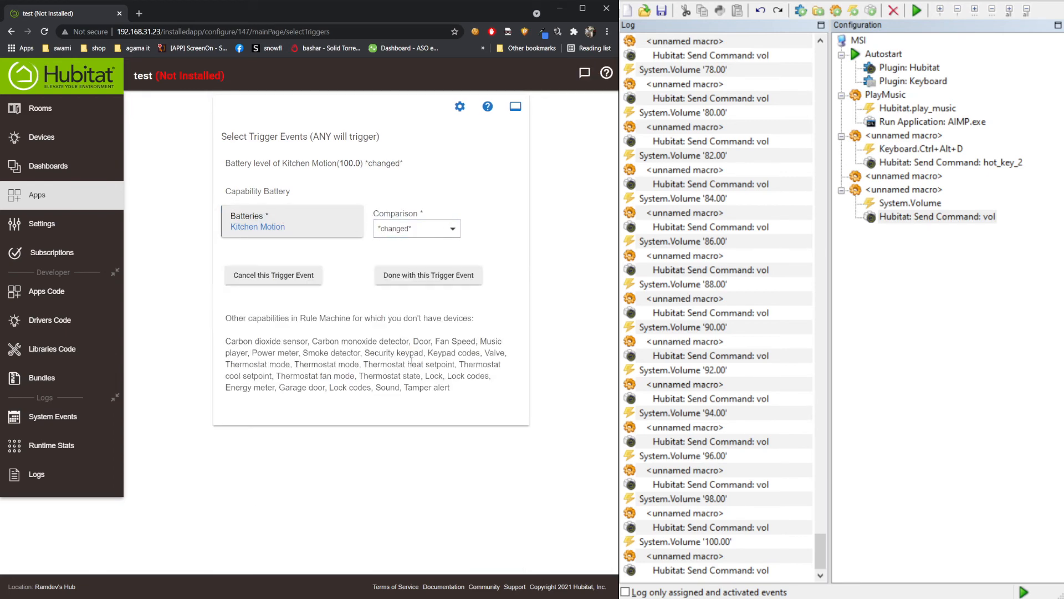
{"action": "left_click", "coordinate": [382, 276]}
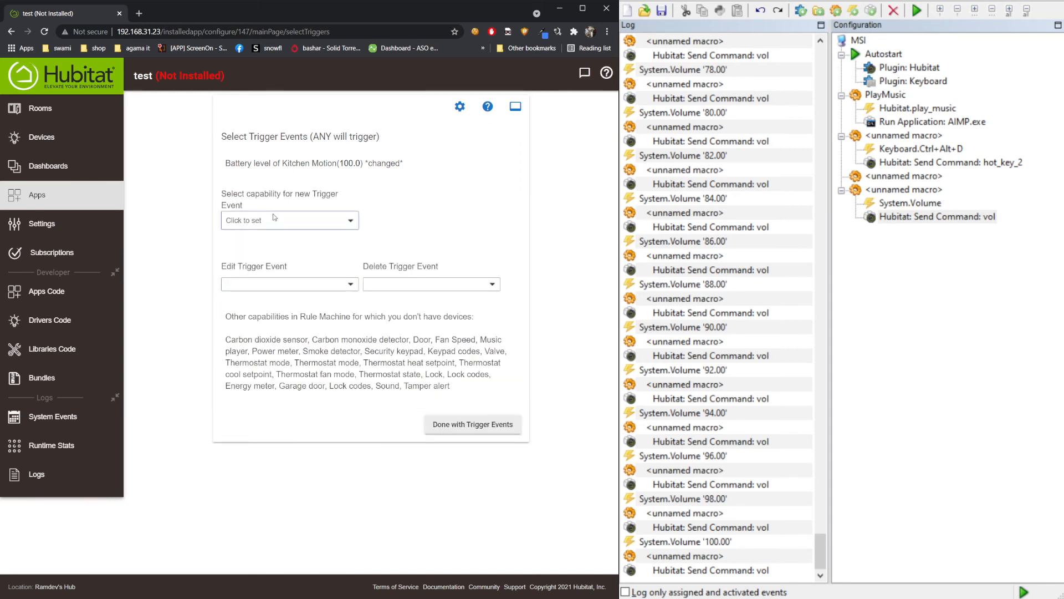
{"action": "left_click", "coordinate": [462, 428]}
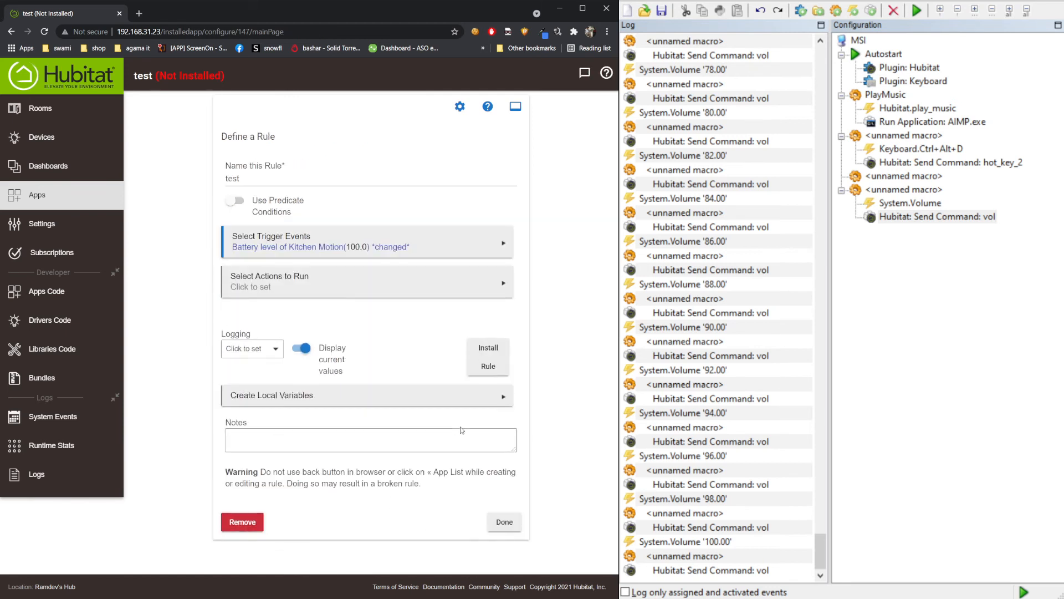
- Look through the rule's available action types, then return to the rule definition
{"action": "left_click", "coordinate": [295, 291]}
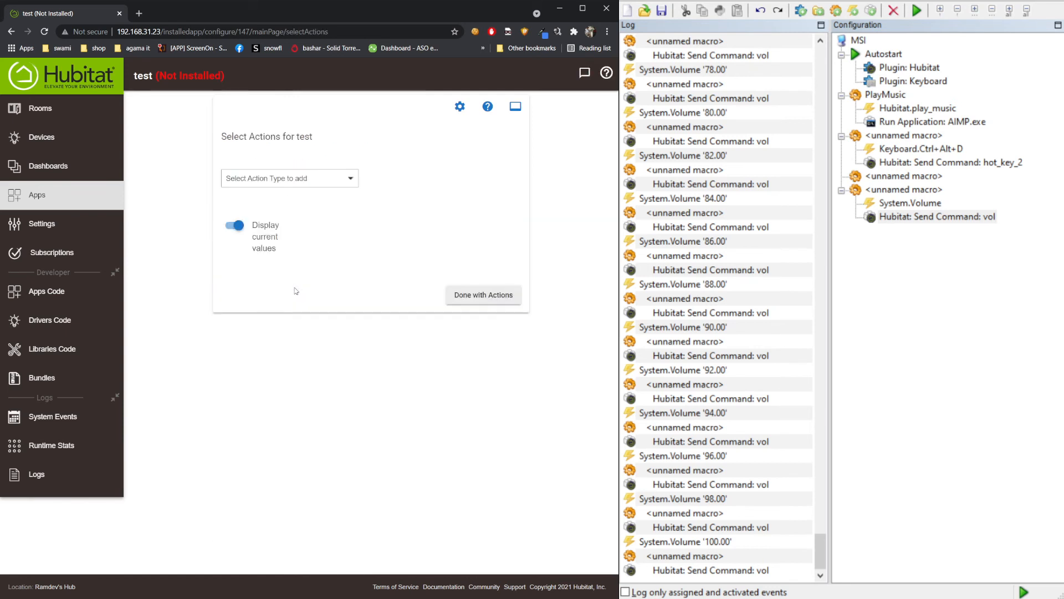
{"action": "left_click", "coordinate": [279, 180]}
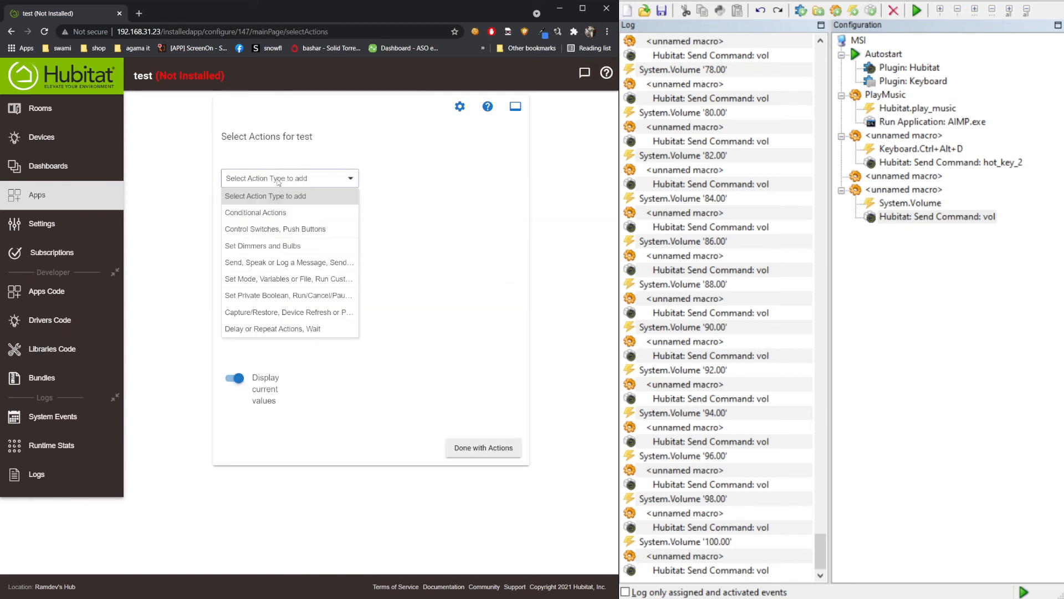
{"action": "left_click", "coordinate": [278, 181]}
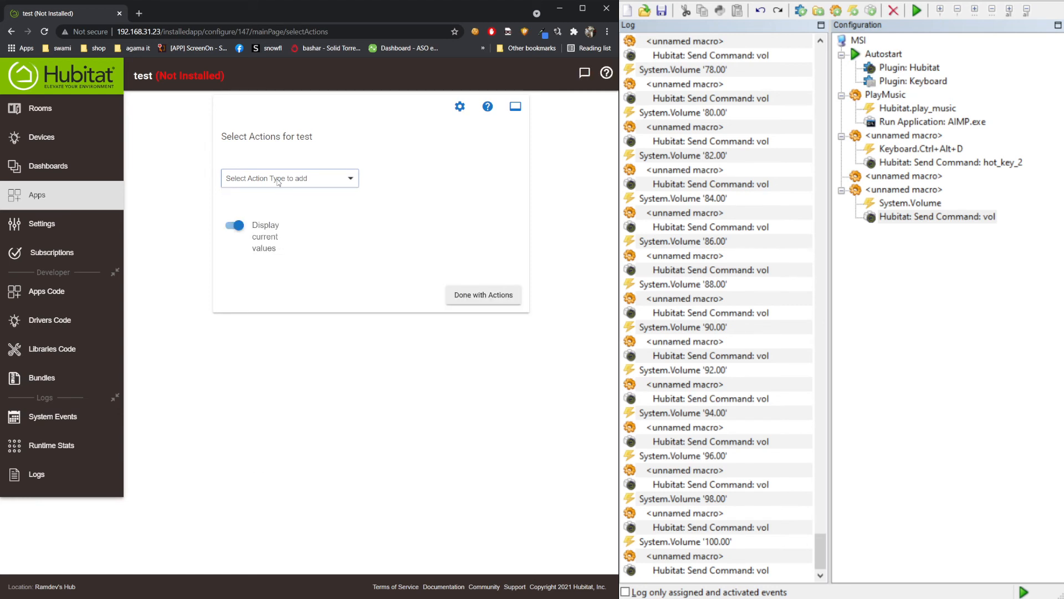
{"action": "left_click", "coordinate": [278, 182]}
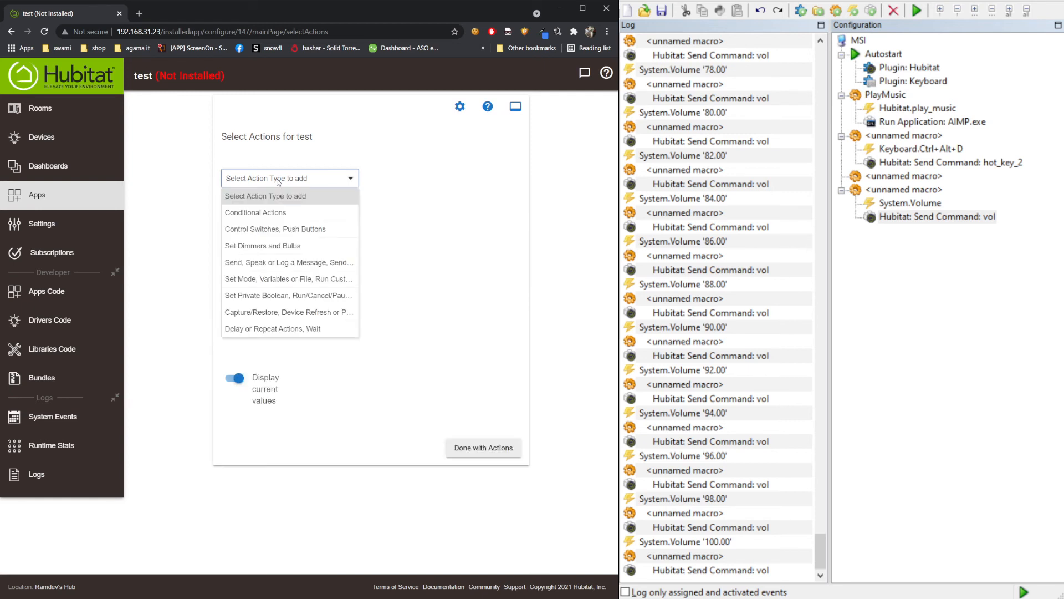
{"action": "left_click", "coordinate": [279, 183]}
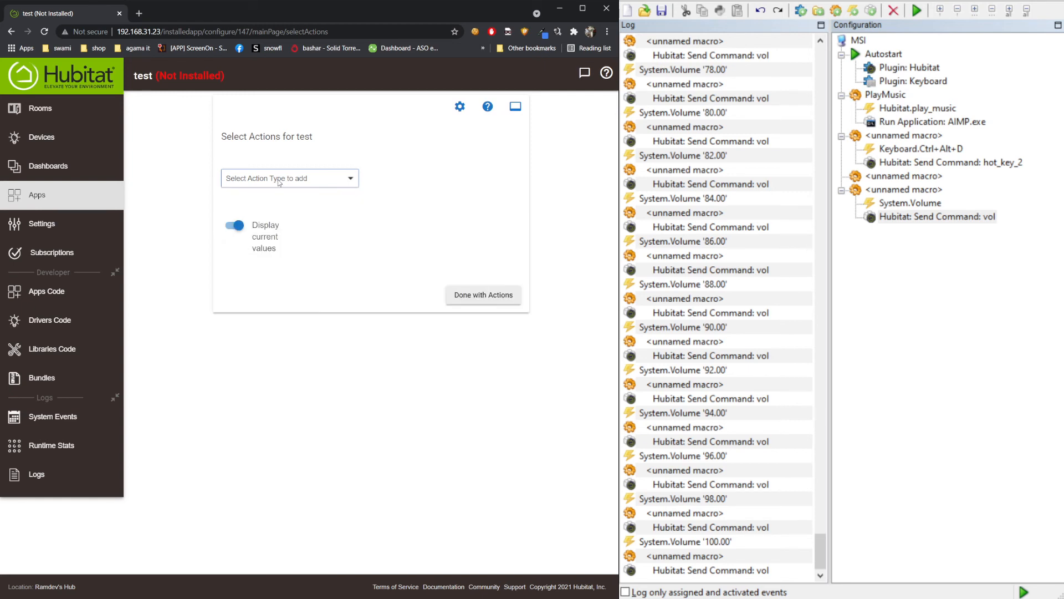
{"action": "left_click", "coordinate": [510, 302]}
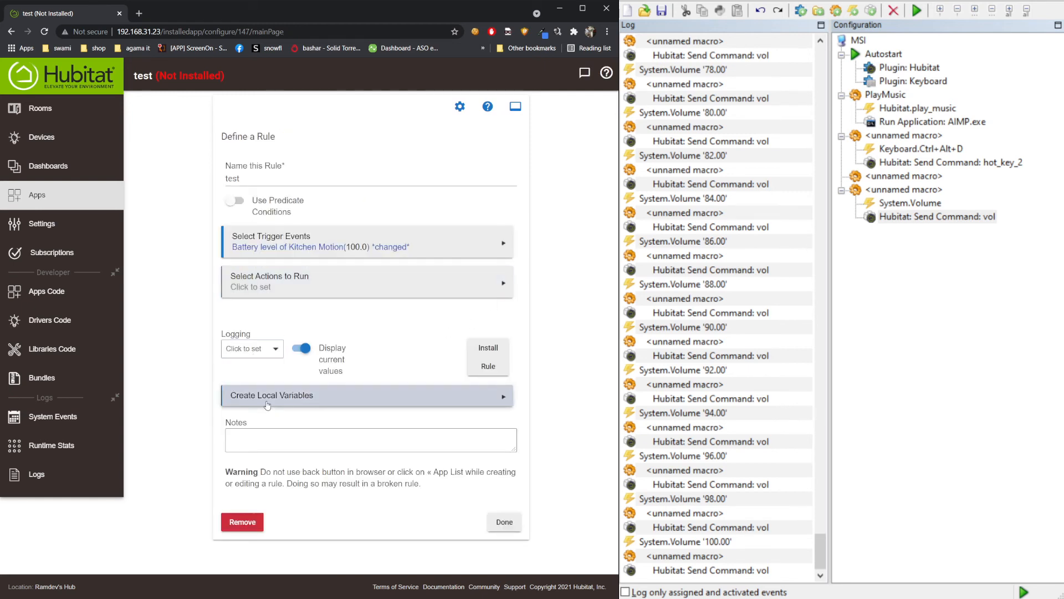
- Add a local Number variable named 'level' with initial value 1
{"action": "left_click", "coordinate": [269, 395]}
{"action": "left_click", "coordinate": [256, 210]}
{"action": "left_click", "coordinate": [260, 204]}
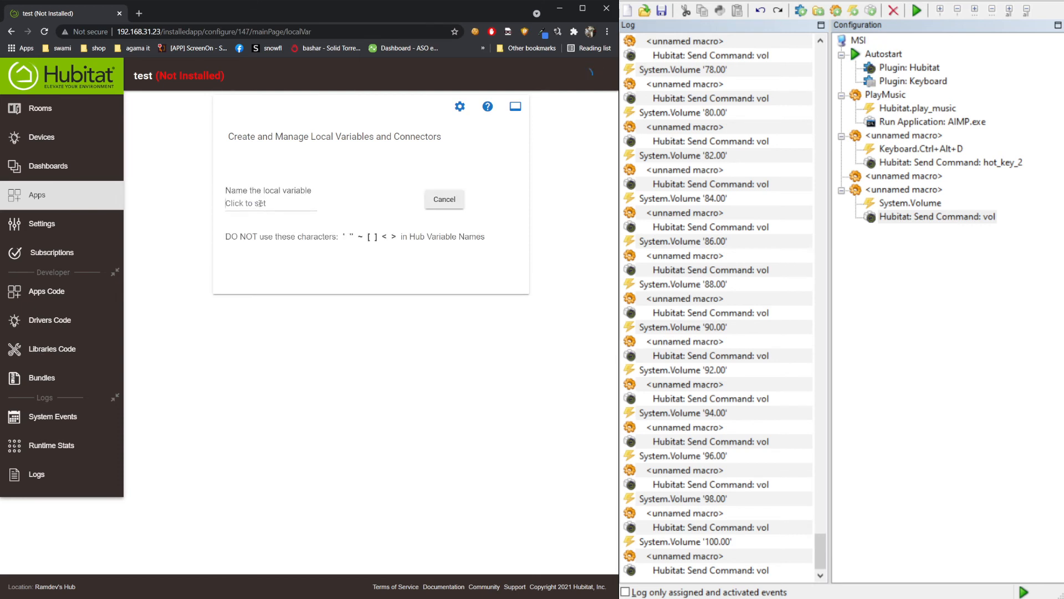
{"action": "type", "text": "level"}
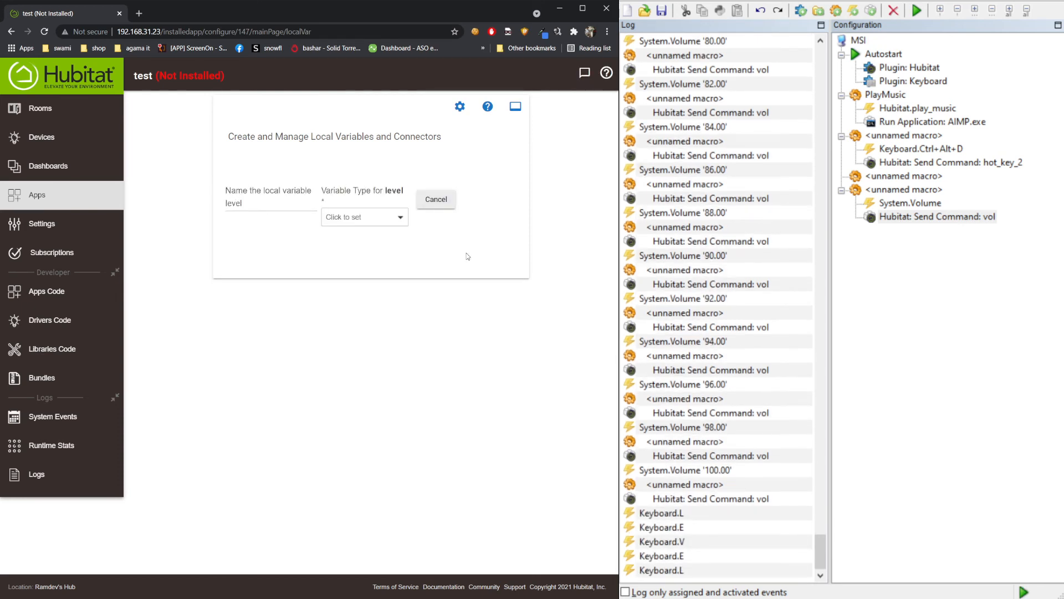
{"action": "left_click", "coordinate": [361, 217]}
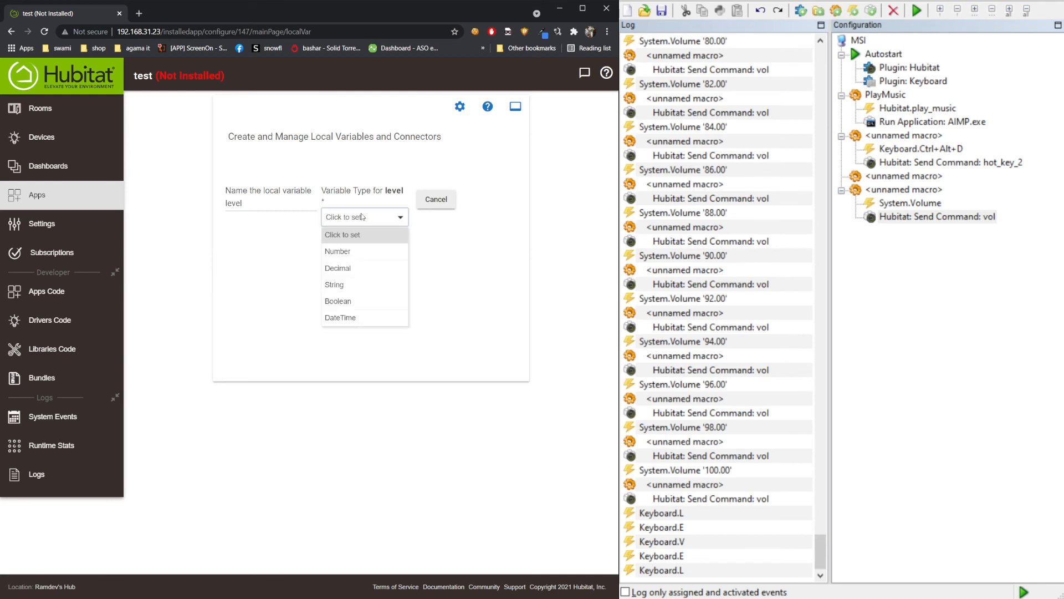
{"action": "left_click", "coordinate": [341, 252]}
{"action": "left_click", "coordinate": [457, 204]}
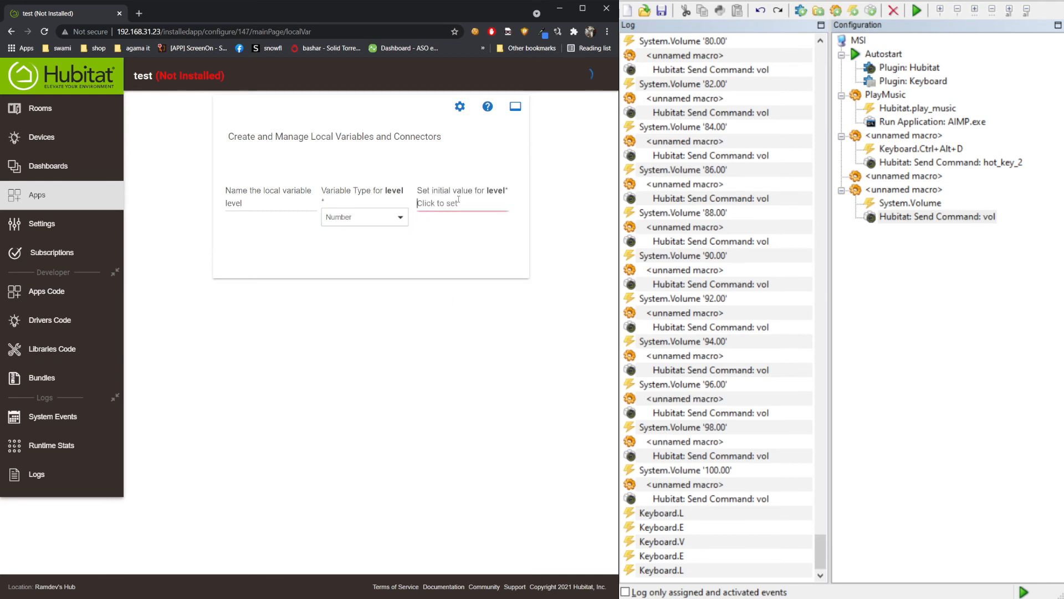
{"action": "type", "text": "1"}
{"action": "left_click", "coordinate": [451, 283]}
{"action": "left_click", "coordinate": [434, 301]}
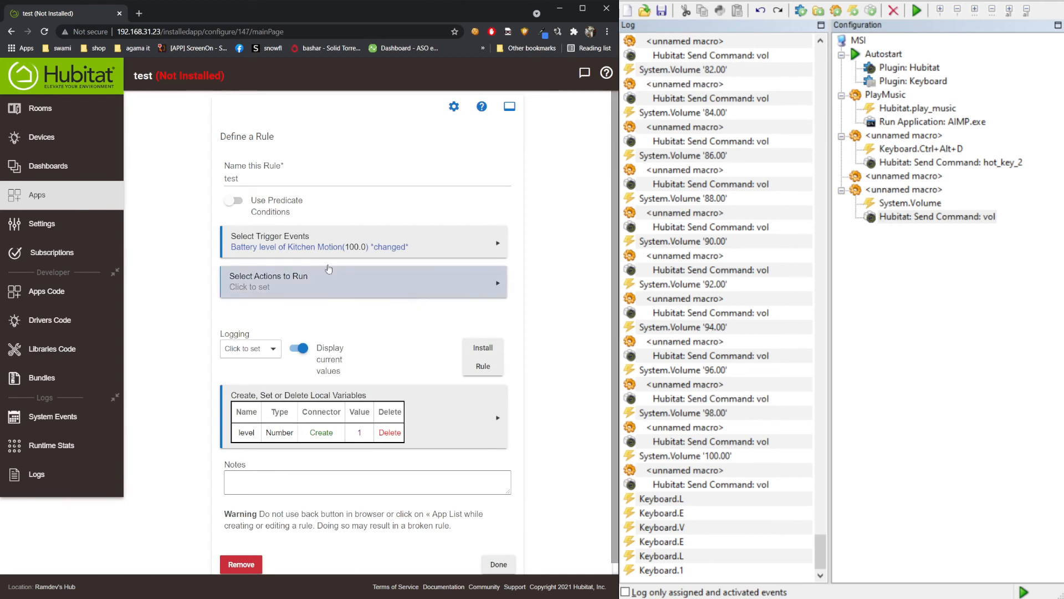
- Add a Set Variable action from Set Mode, Variables or File, targeting 'level'
{"action": "left_click", "coordinate": [302, 284]}
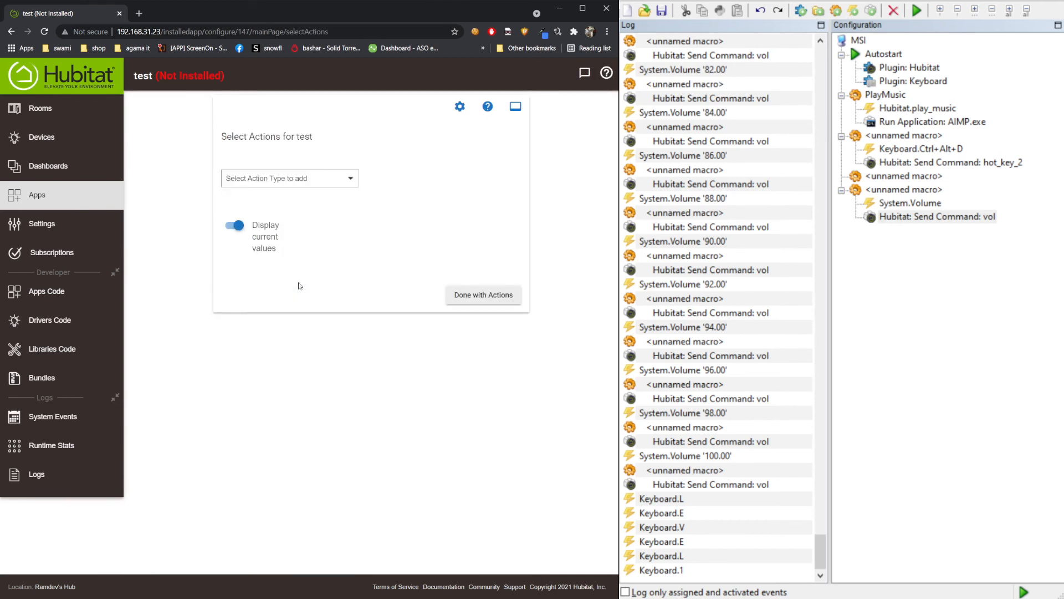
{"action": "left_click", "coordinate": [285, 178]}
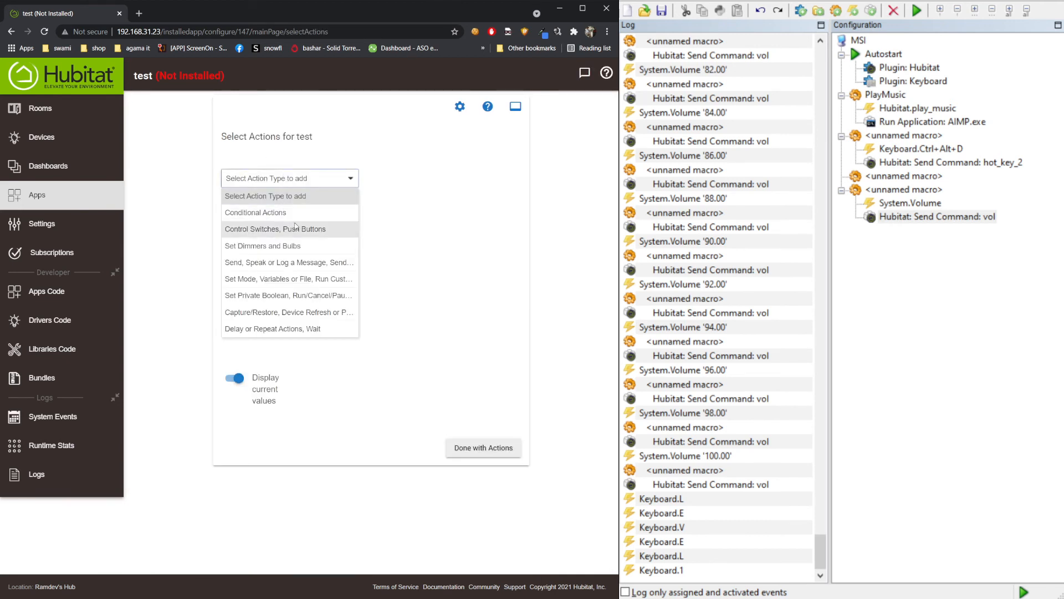
{"action": "left_click", "coordinate": [305, 292]}
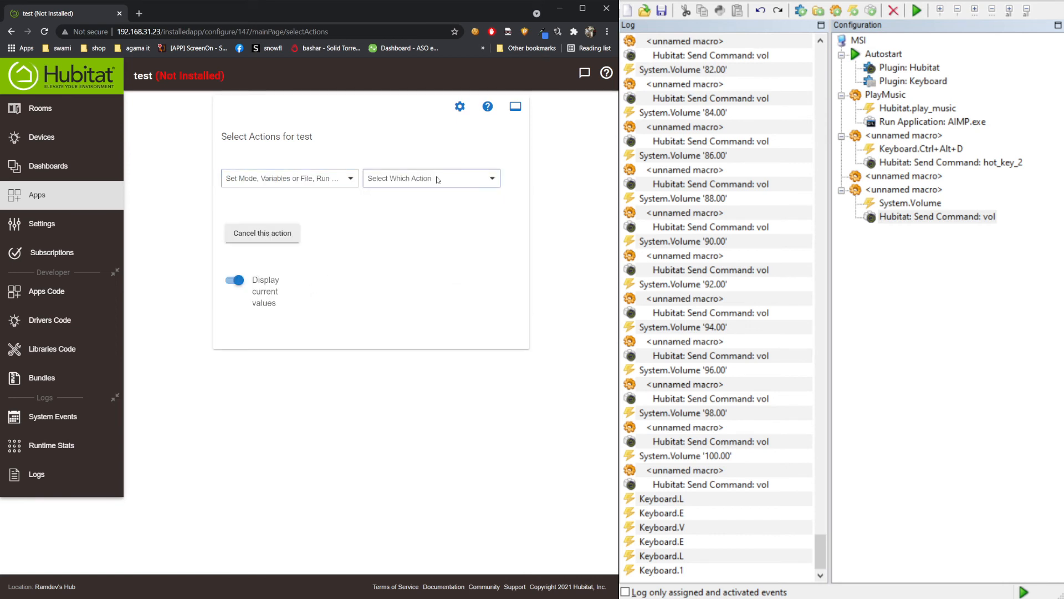
{"action": "left_click", "coordinate": [438, 178]}
{"action": "left_click", "coordinate": [426, 229]}
{"action": "left_click", "coordinate": [270, 241]}
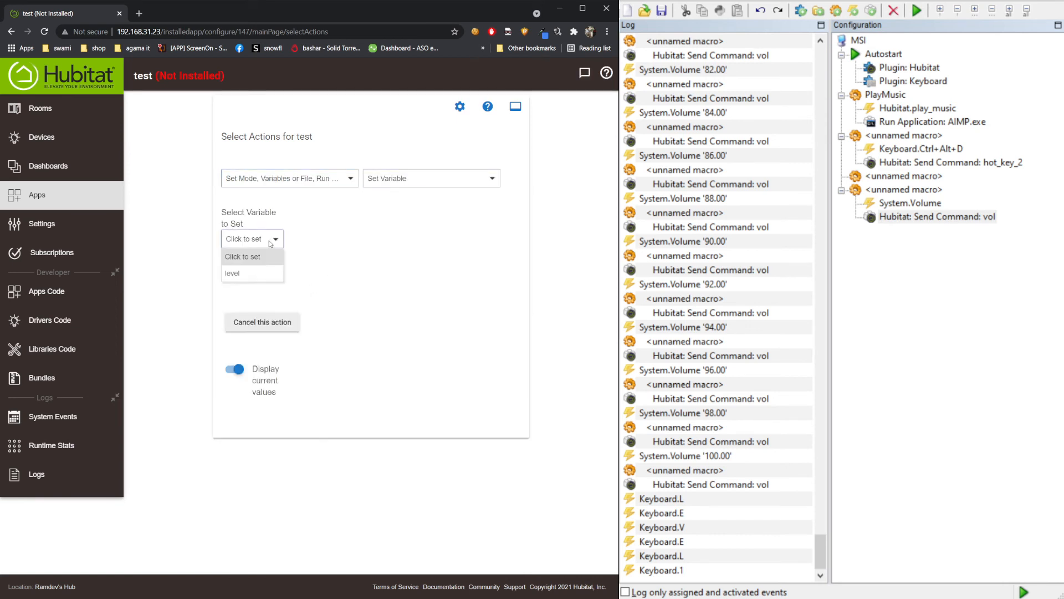
{"action": "left_click", "coordinate": [258, 271]}
- Set level from the Kitchen Motion battery attribute and finish the action
{"action": "left_click", "coordinate": [334, 228]}
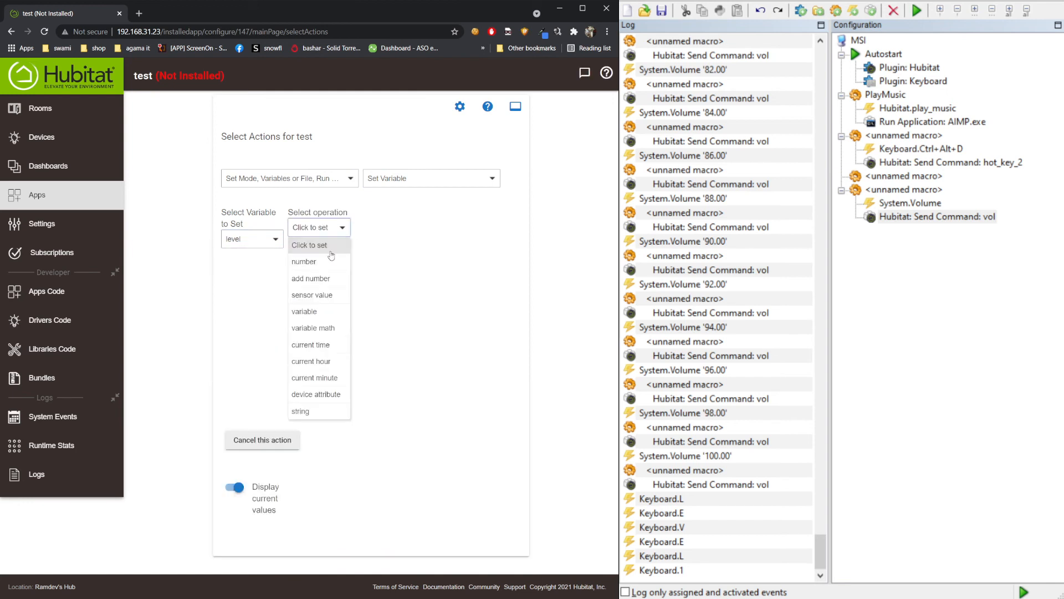
{"action": "left_click", "coordinate": [316, 395]}
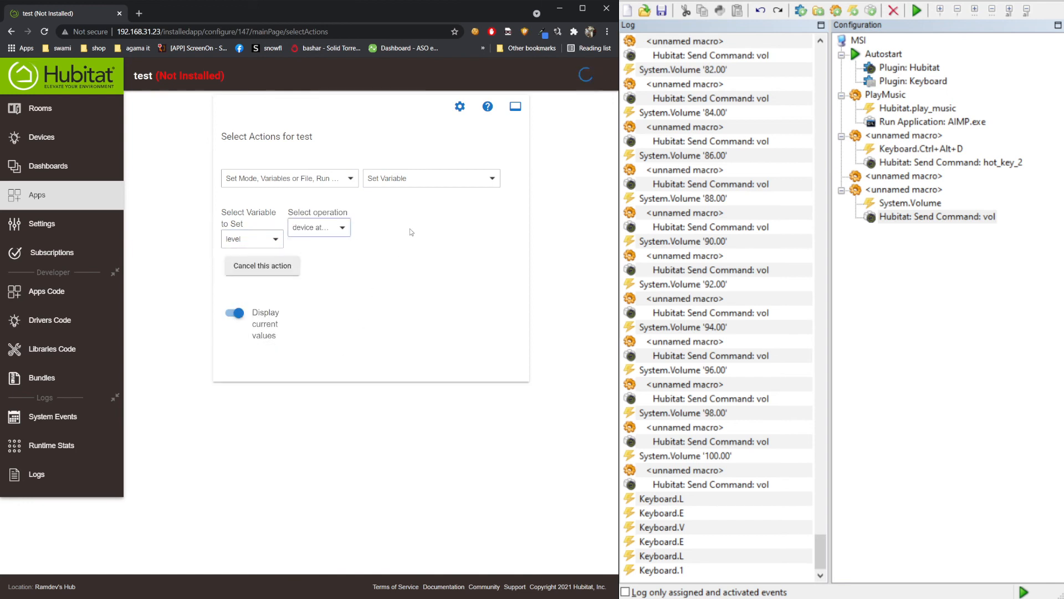
{"action": "left_click", "coordinate": [429, 226]}
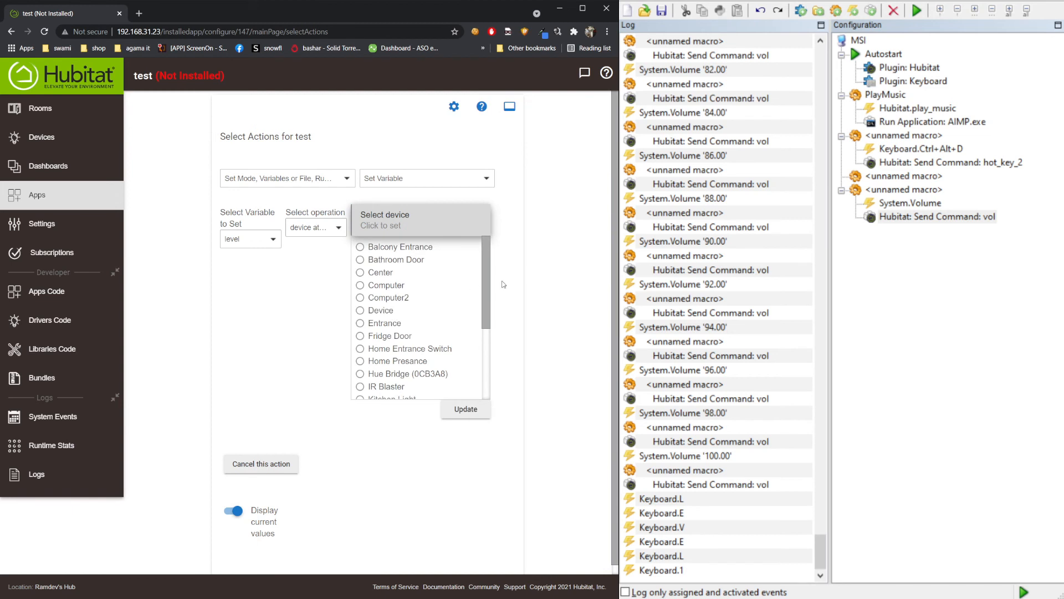
{"action": "left_click_drag", "start_coordinate": [487, 292], "coordinate": [484, 339]}
{"action": "left_click", "coordinate": [413, 334]}
{"action": "left_click", "coordinate": [303, 346]}
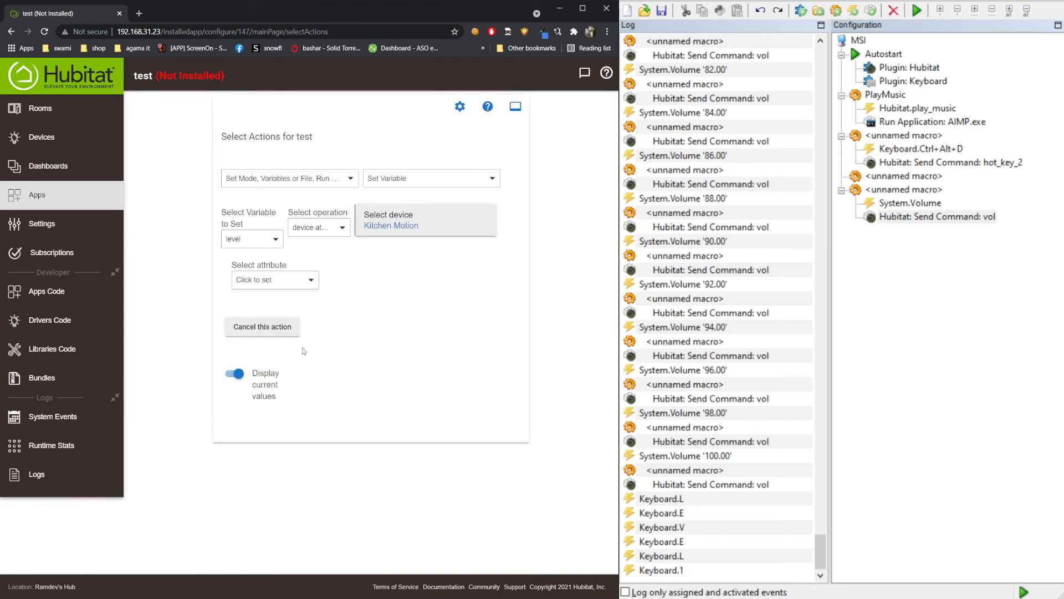
{"action": "left_click", "coordinate": [279, 283]}
{"action": "left_click", "coordinate": [247, 311]}
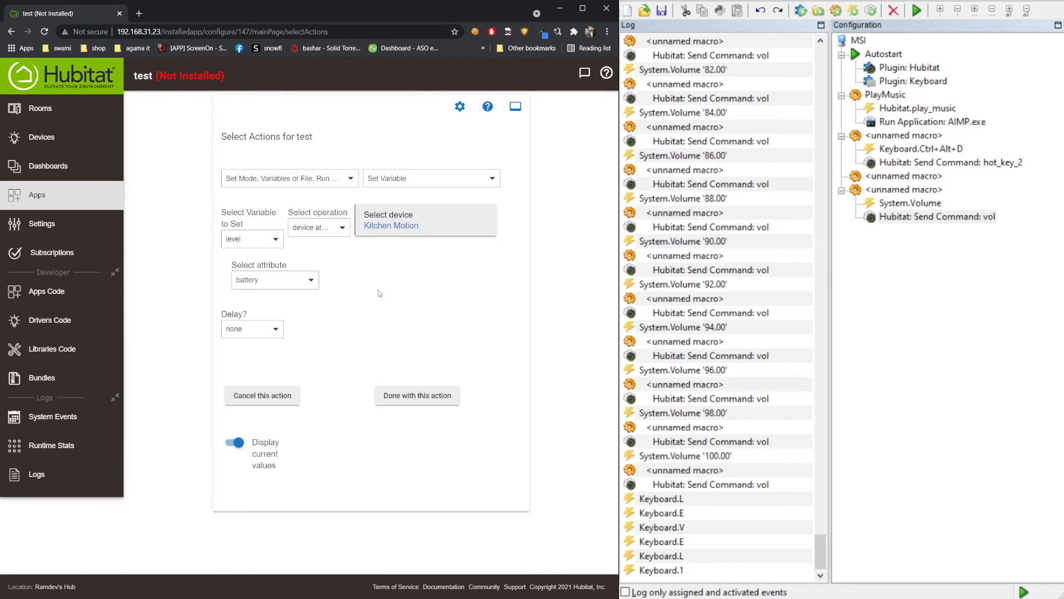
{"action": "left_click", "coordinate": [450, 372]}
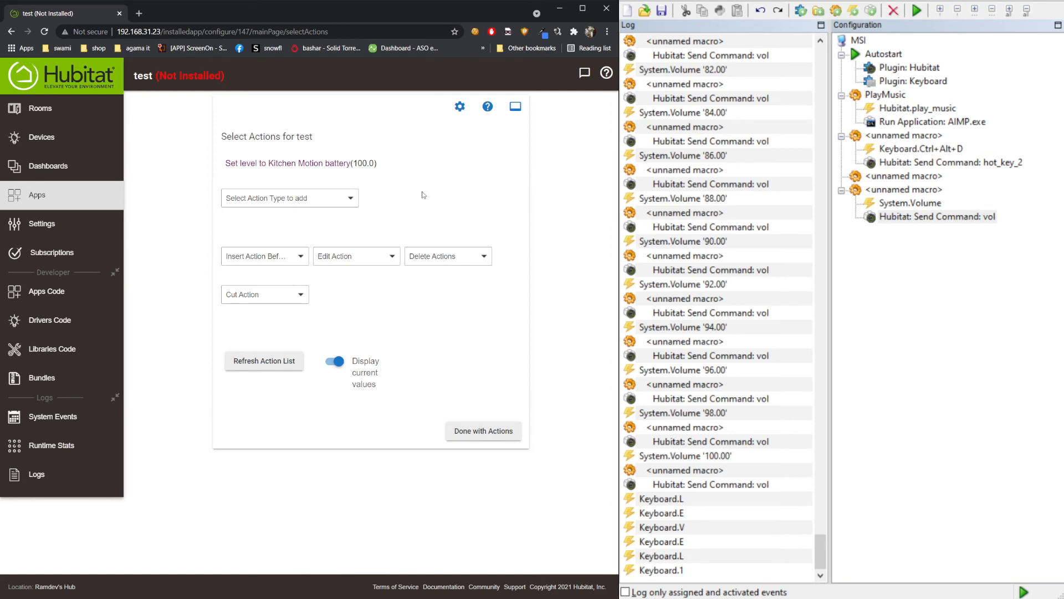
- Start a Run Custom Action targeting the Button device Computer2
{"action": "left_click", "coordinate": [937, 216]}
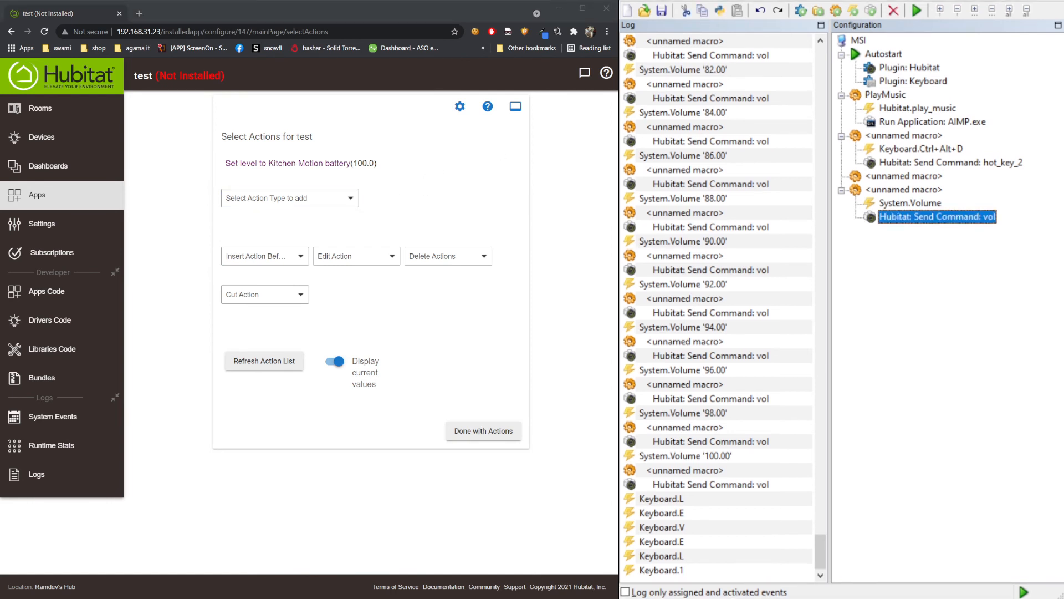
{"action": "left_click", "coordinate": [288, 198]}
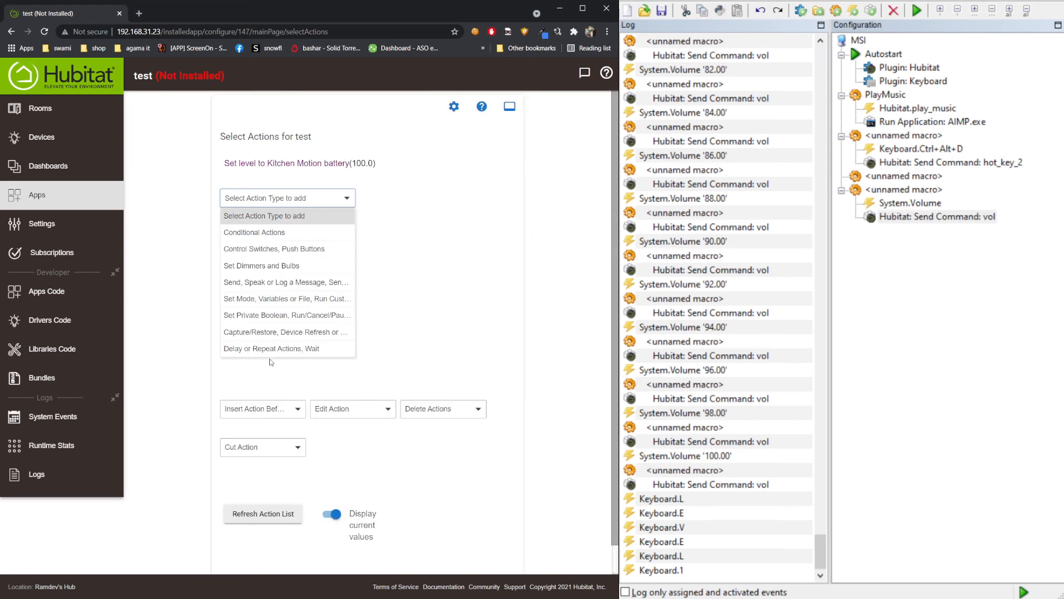
{"action": "left_click", "coordinate": [283, 310]}
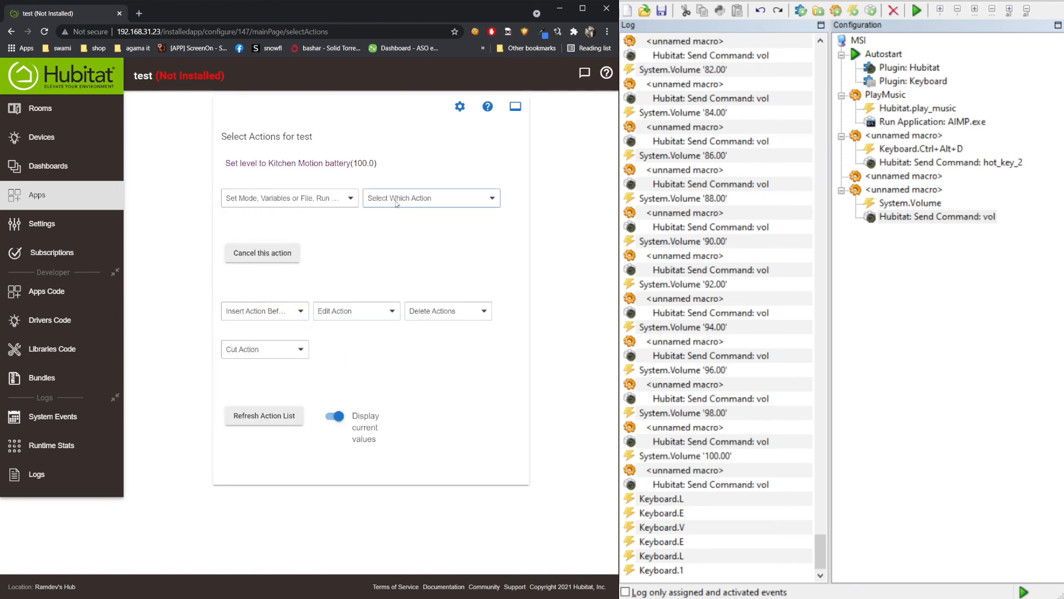
{"action": "left_click", "coordinate": [397, 200]}
{"action": "left_click", "coordinate": [400, 266]}
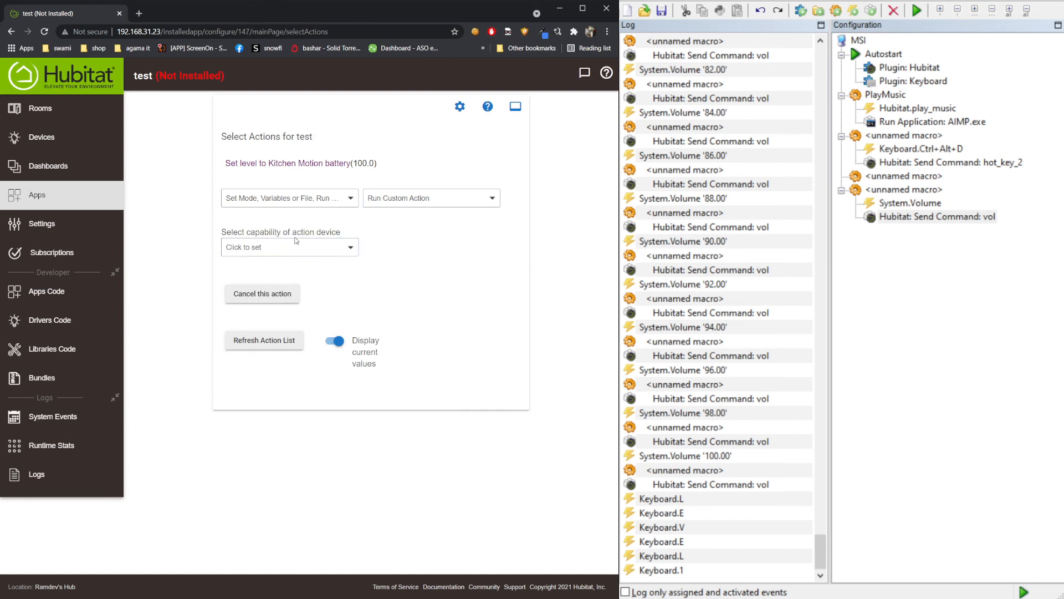
{"action": "left_click", "coordinate": [292, 247]}
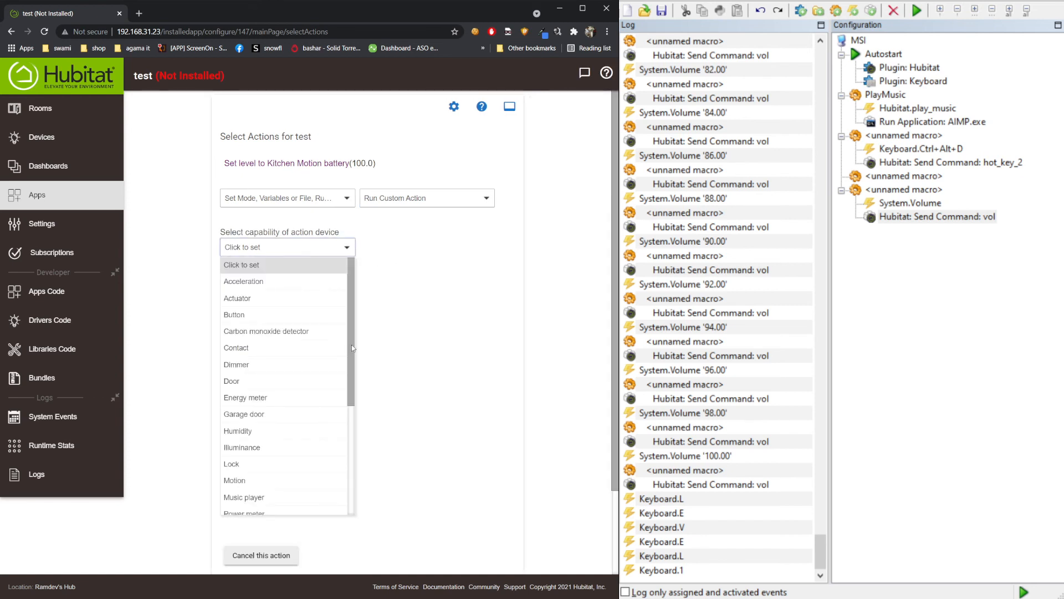
{"action": "left_click", "coordinate": [333, 314]}
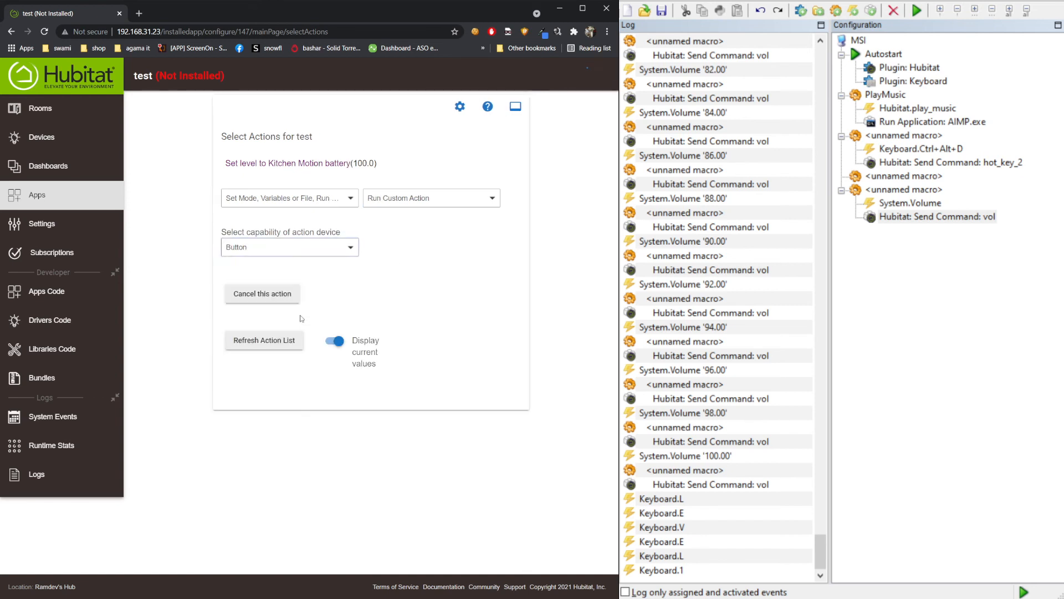
{"action": "left_click", "coordinate": [403, 249]}
{"action": "left_click", "coordinate": [402, 279]}
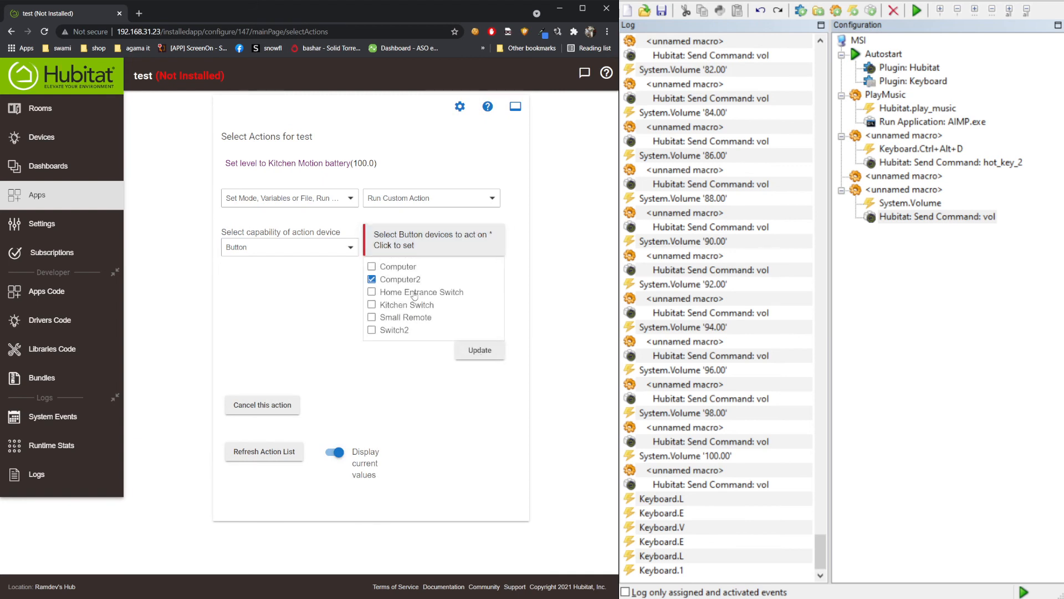
{"action": "left_click", "coordinate": [481, 350]}
- Send AddNumberParam with a number parameter taken from the 'level' variable, then finish the action
{"action": "left_click", "coordinate": [271, 299]}
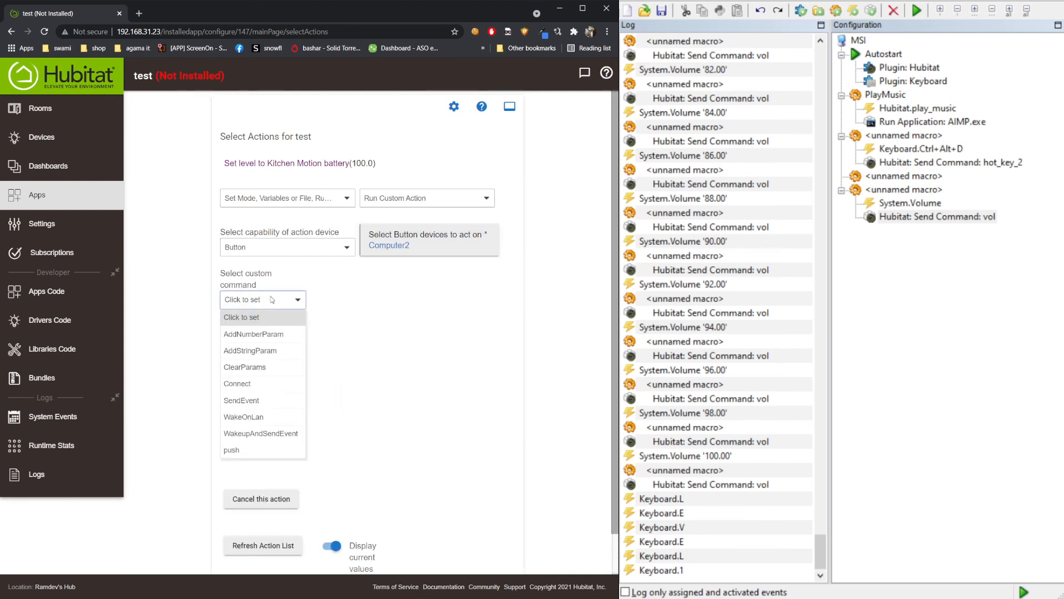
{"action": "left_click", "coordinate": [248, 335]}
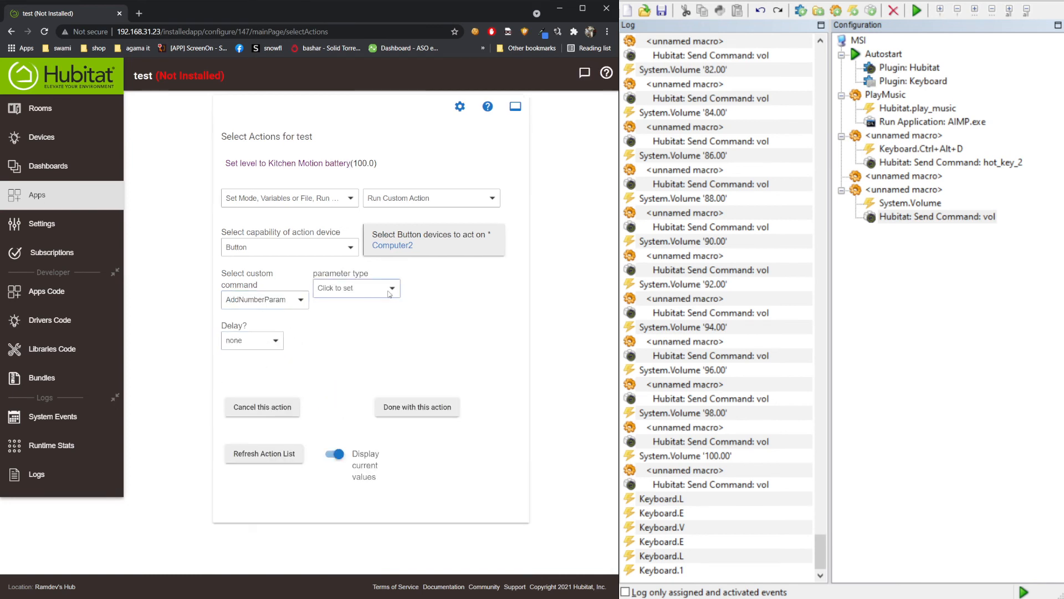
{"action": "left_click", "coordinate": [354, 288]}
{"action": "left_click", "coordinate": [361, 340]}
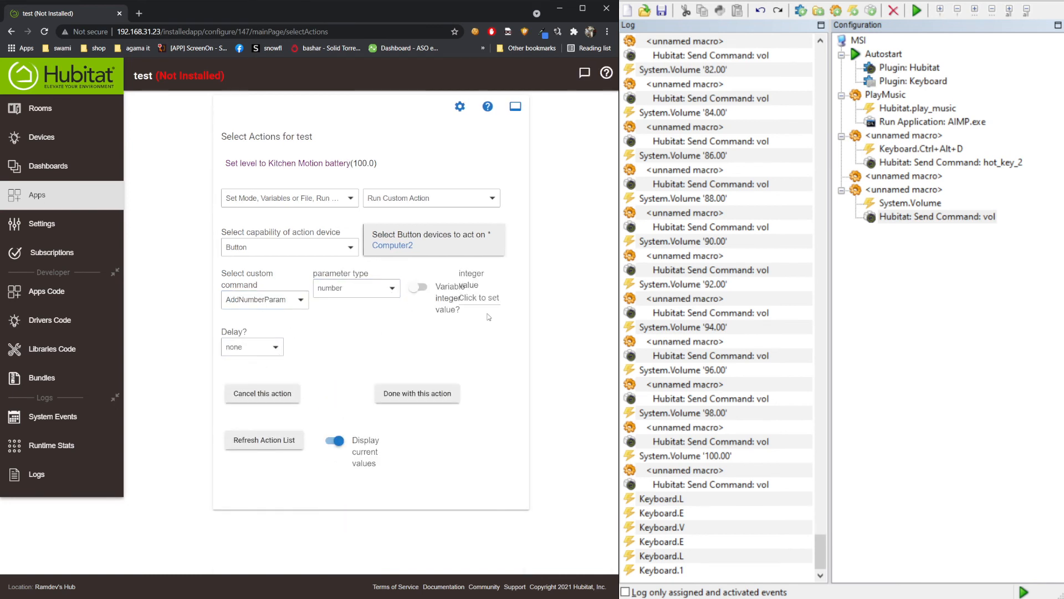
{"action": "left_click", "coordinate": [419, 287]}
{"action": "left_click", "coordinate": [474, 311]}
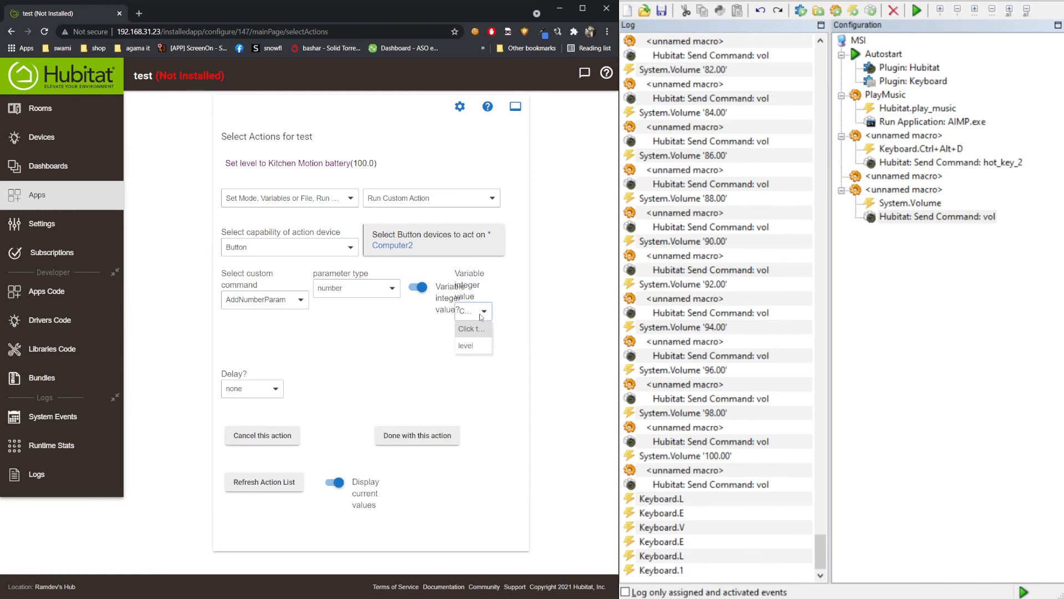
{"action": "left_click", "coordinate": [469, 351]}
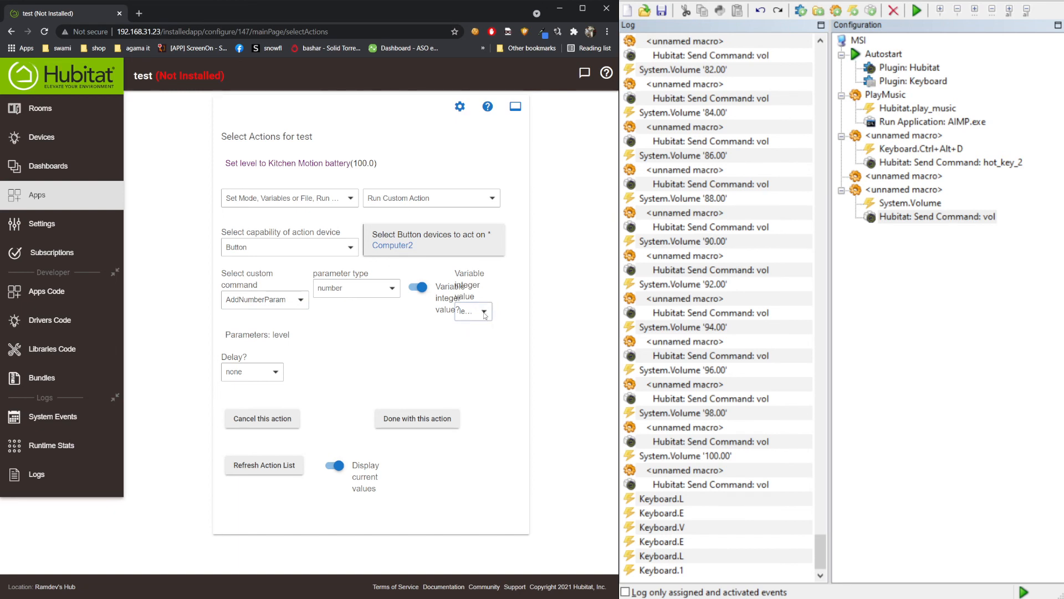
{"action": "left_click", "coordinate": [481, 312]}
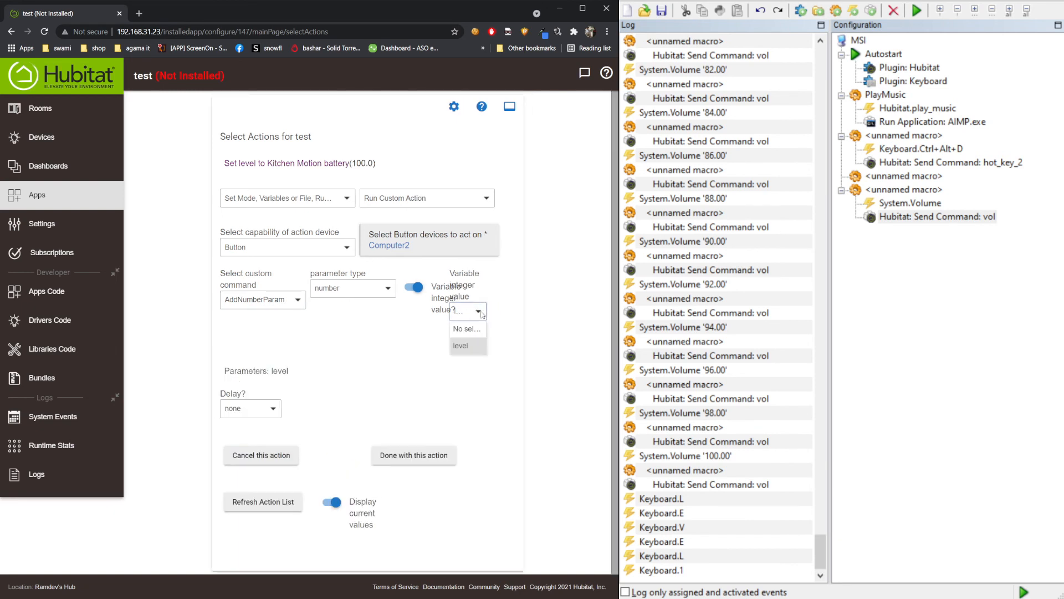
{"action": "left_click", "coordinate": [481, 312]}
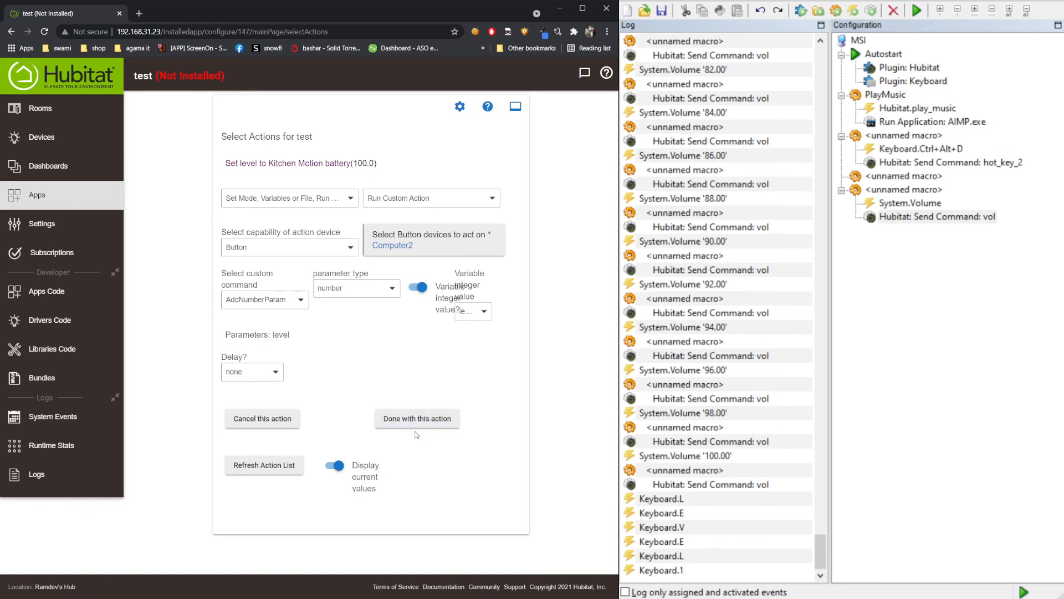
{"action": "left_click", "coordinate": [417, 420]}
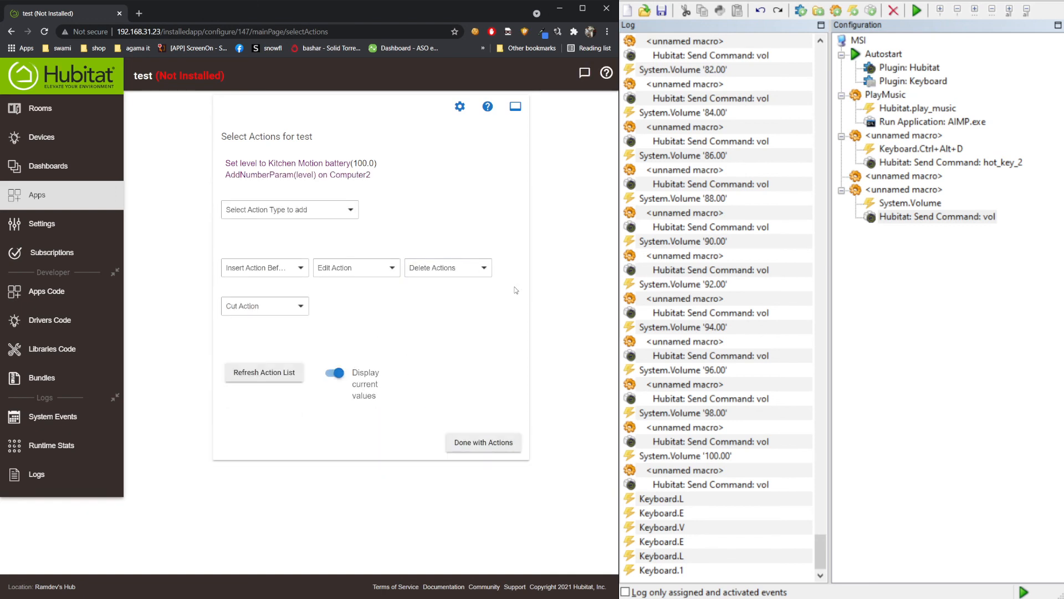
- Add another Run Custom Action aimed at Computer2 under the Button capability
{"action": "left_click", "coordinate": [937, 216]}
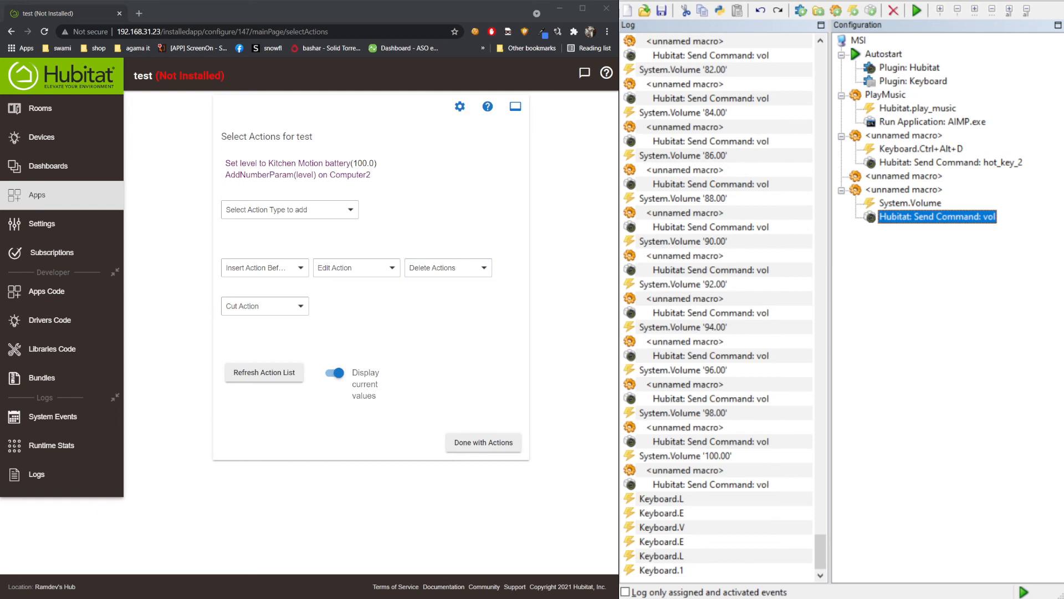
{"action": "left_click", "coordinate": [328, 177]}
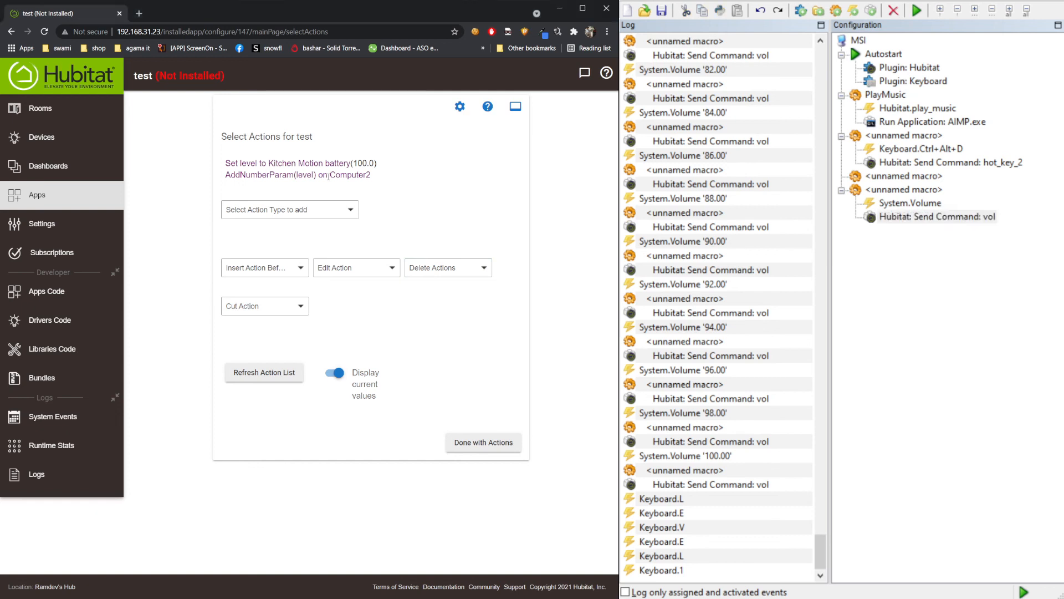
{"action": "left_click", "coordinate": [315, 211]}
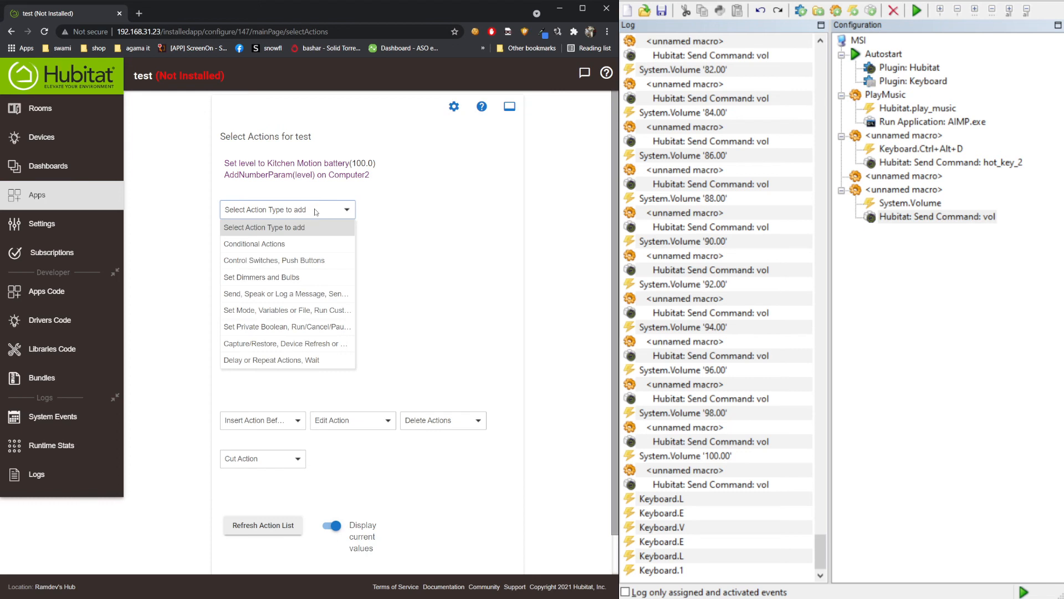
{"action": "left_click", "coordinate": [307, 319]}
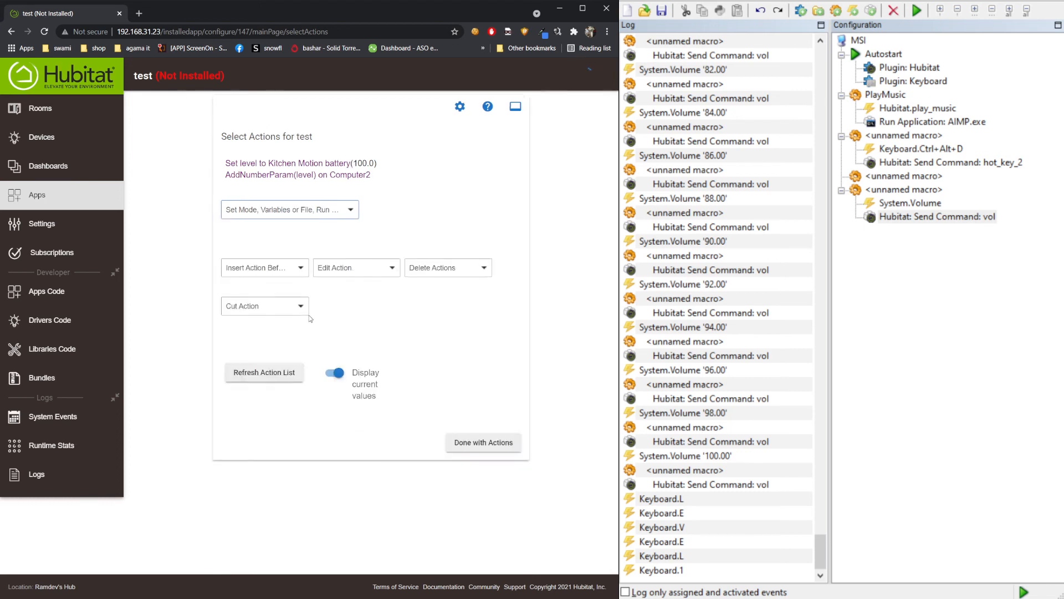
{"action": "left_click", "coordinate": [391, 211]}
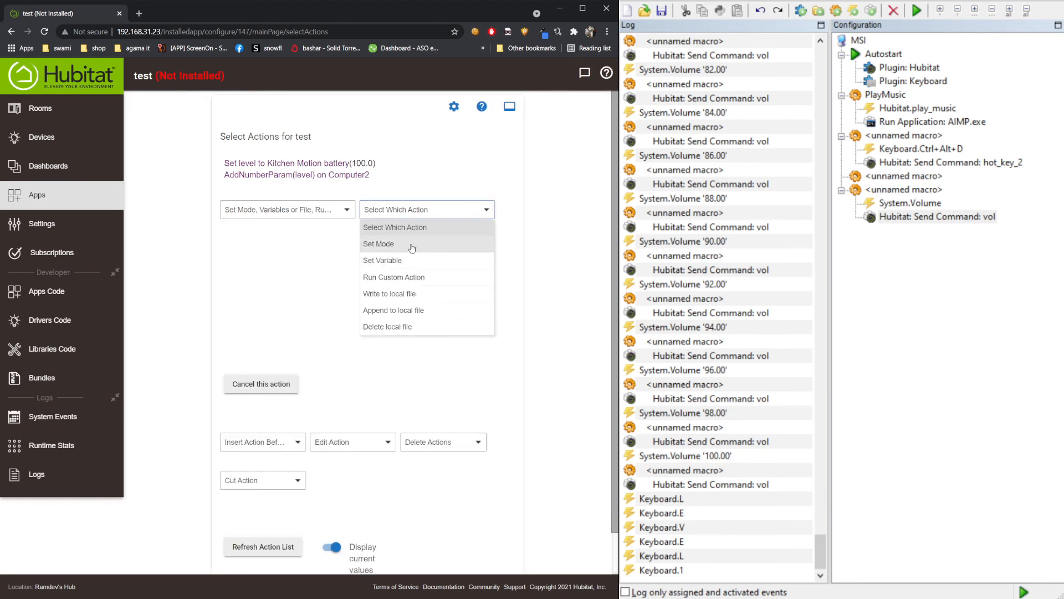
{"action": "left_click", "coordinate": [395, 277]}
{"action": "left_click", "coordinate": [286, 259]}
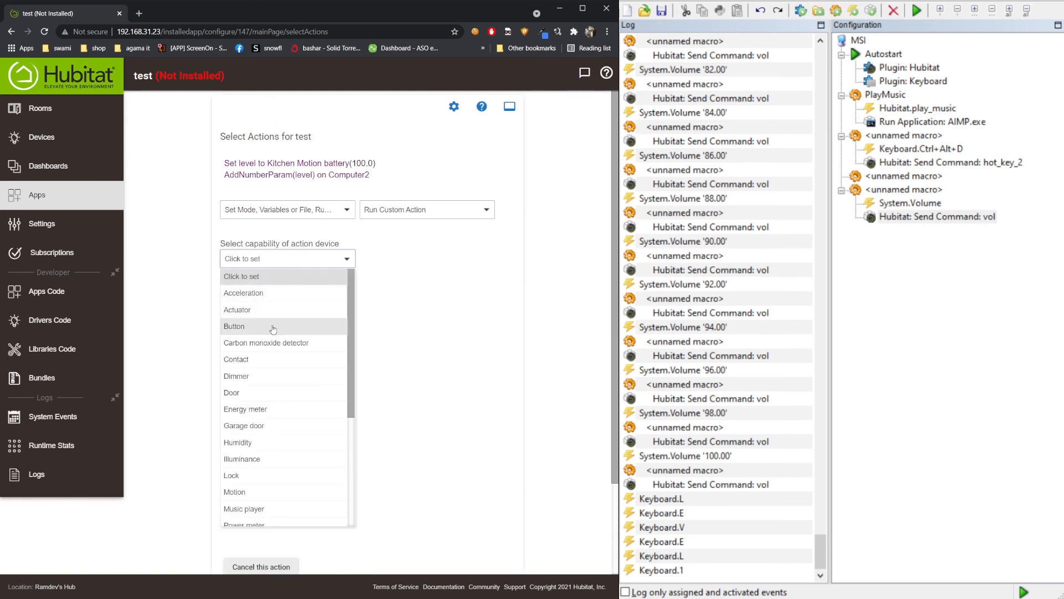
{"action": "left_click", "coordinate": [273, 330]}
{"action": "left_click", "coordinate": [412, 246]}
{"action": "left_click", "coordinate": [399, 292]}
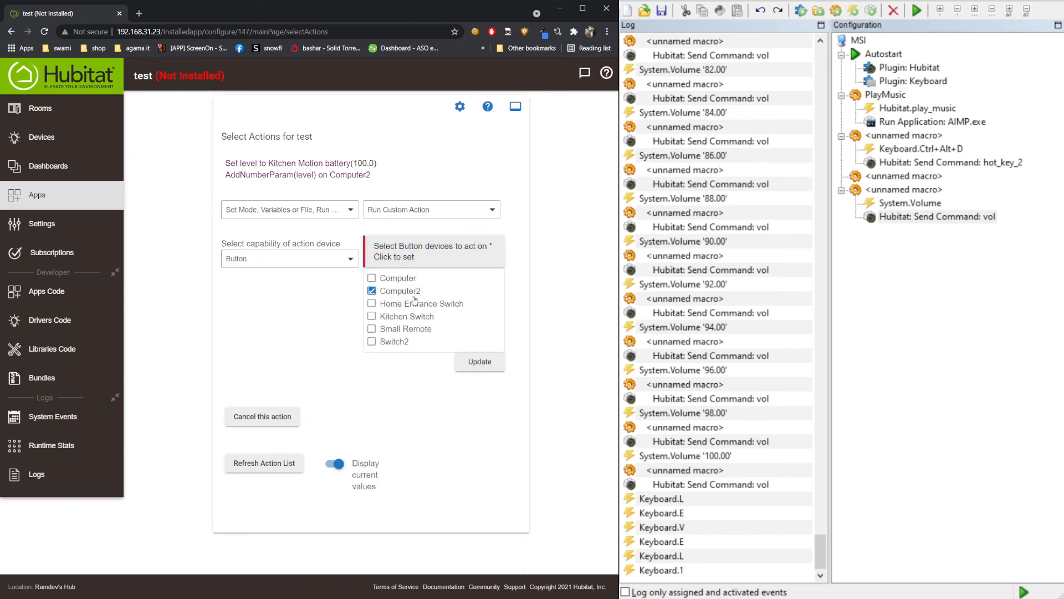
{"action": "left_click", "coordinate": [473, 362]}
- Send WakeupAndSendEvent with string parameter 'keithen_battery_change' and finish the action
{"action": "left_click", "coordinate": [267, 314]}
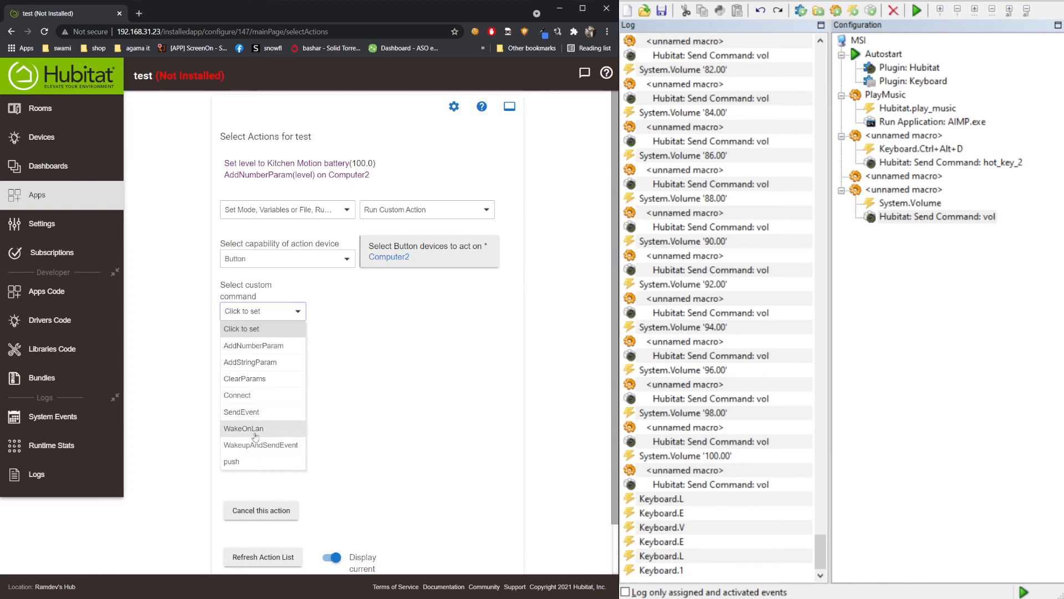
{"action": "left_click", "coordinate": [261, 445]}
{"action": "left_click", "coordinate": [365, 302]}
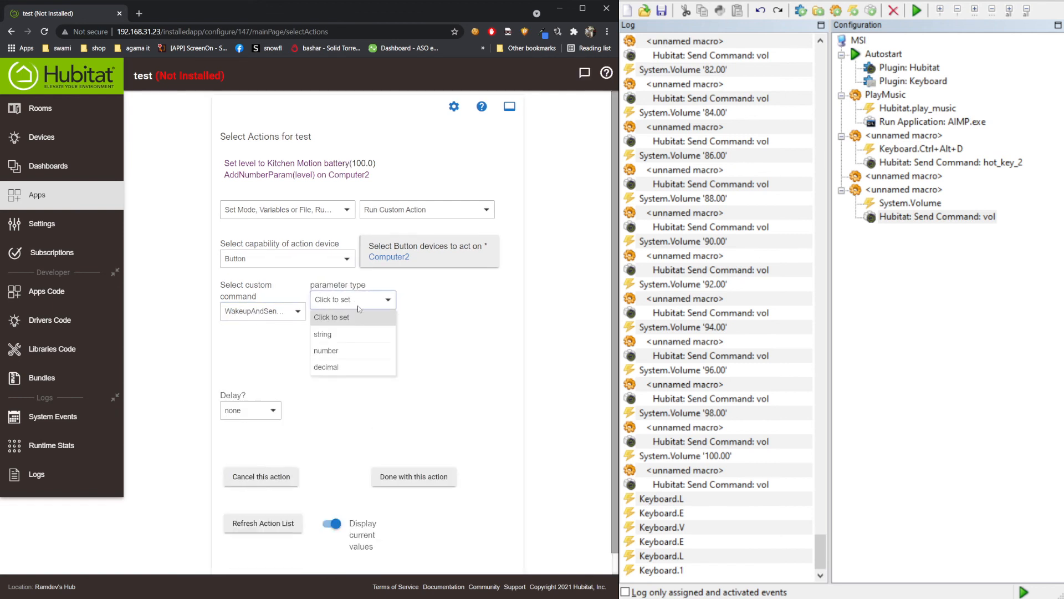
{"action": "left_click", "coordinate": [358, 351]}
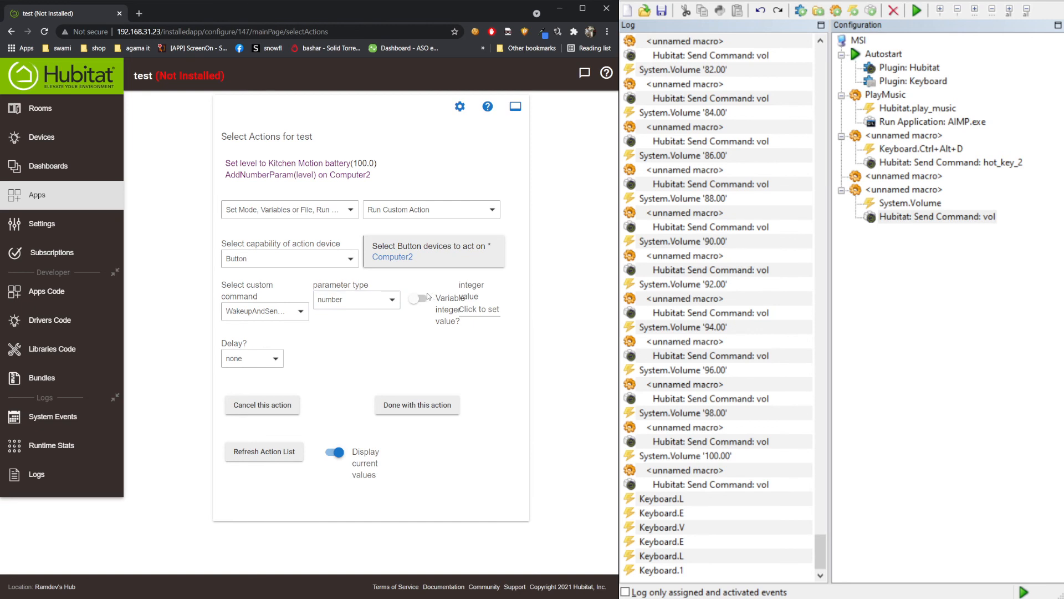
{"action": "left_click", "coordinate": [365, 299]}
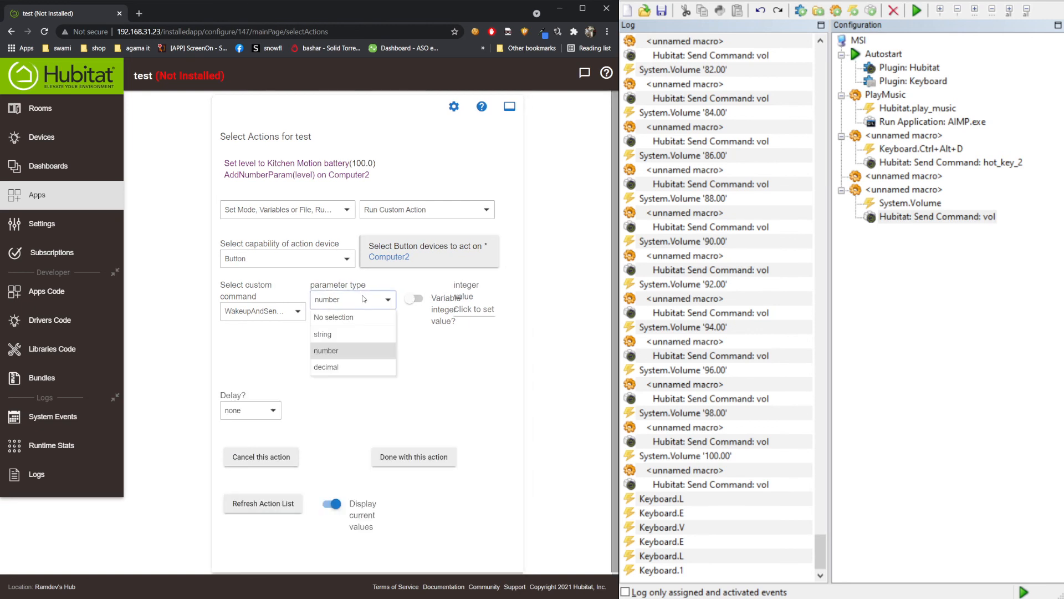
{"action": "left_click", "coordinate": [324, 333]}
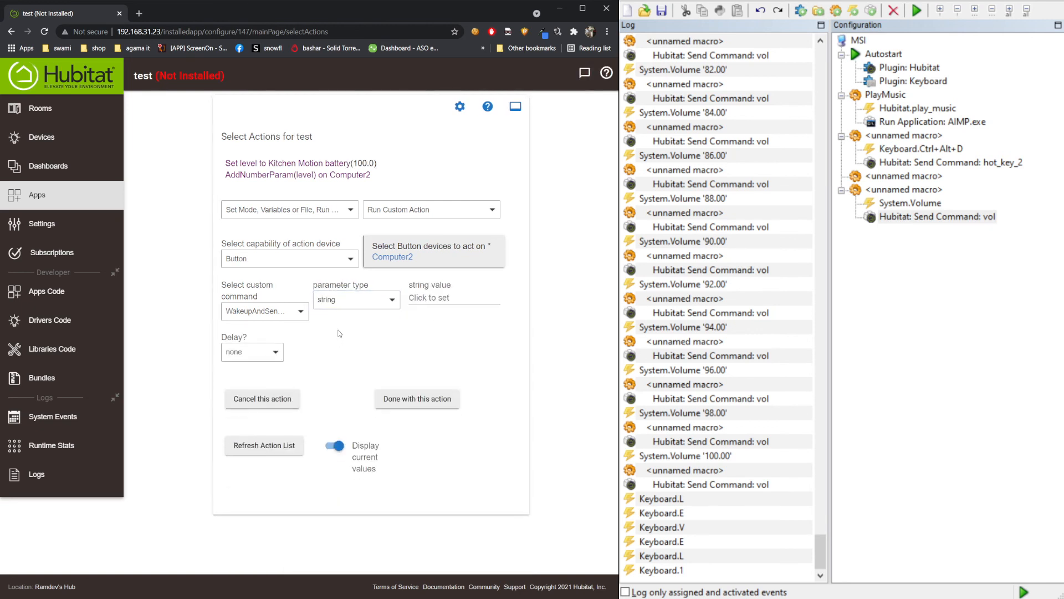
{"action": "left_click", "coordinate": [422, 297]}
{"action": "type", "text": "event"}
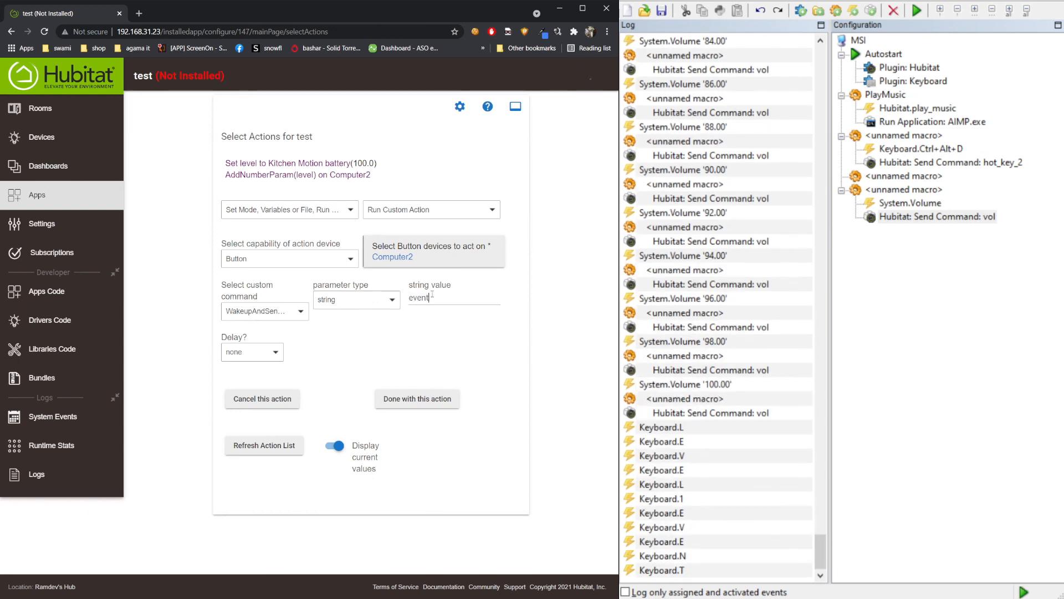
{"action": "double_click", "coordinate": [432, 295]}
{"action": "type", "text": "keithe"}
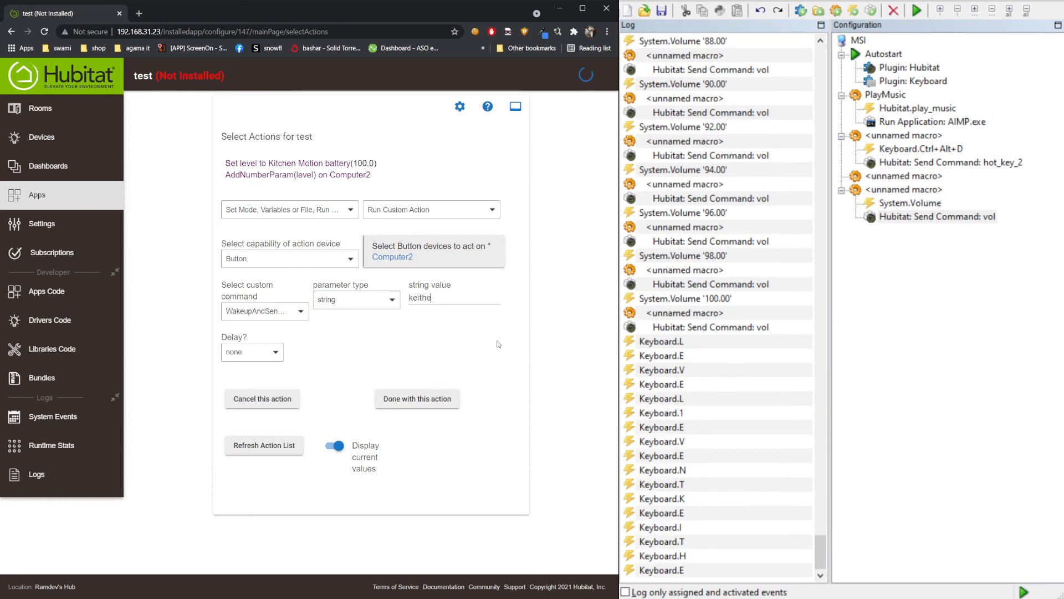
{"action": "type", "text": "n"}
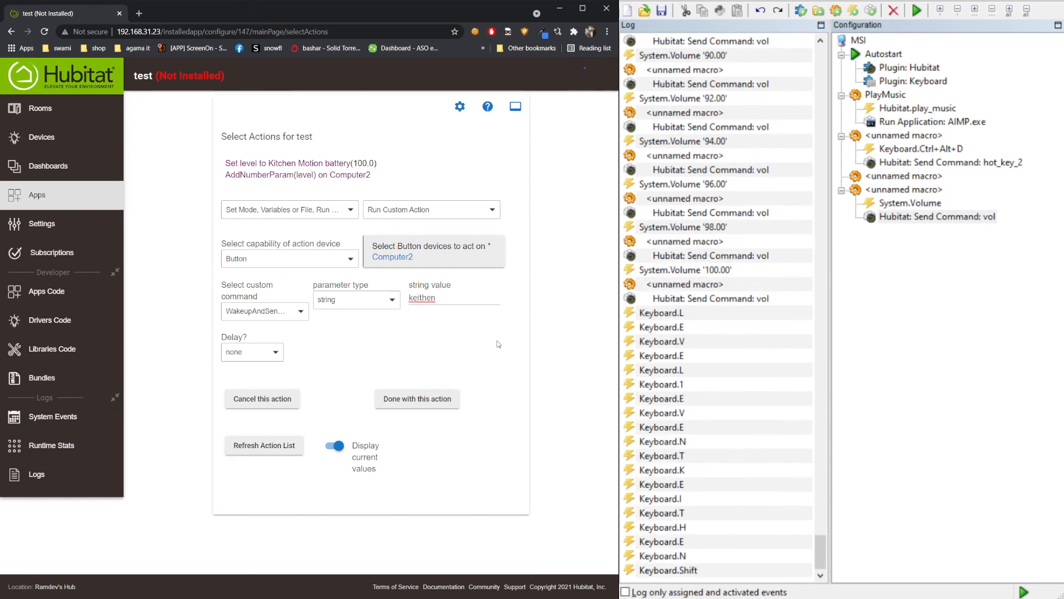
{"action": "type", "text": "_batter"}
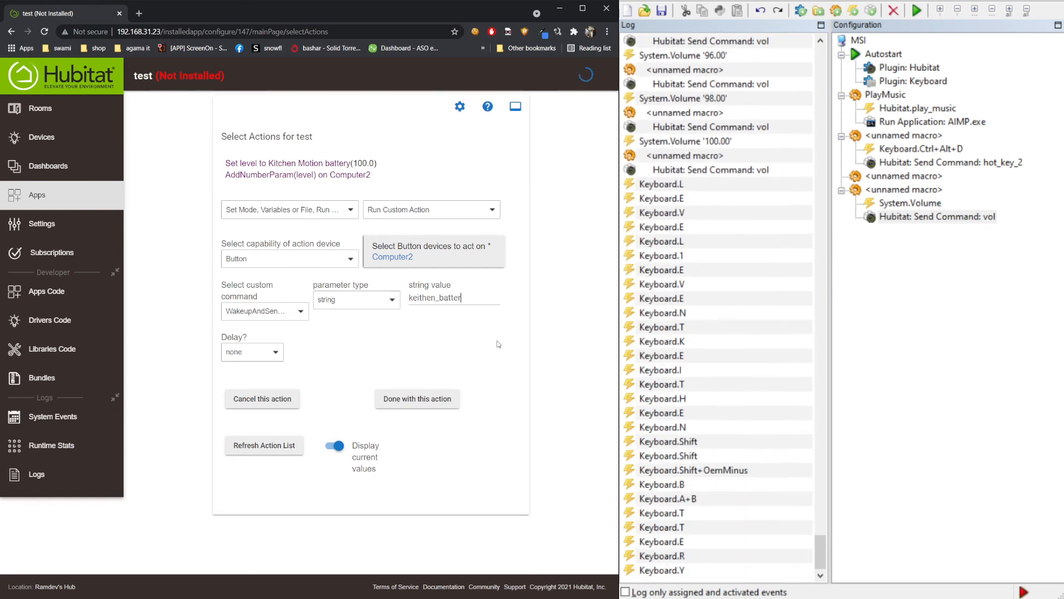
{"action": "type", "text": "y_change"}
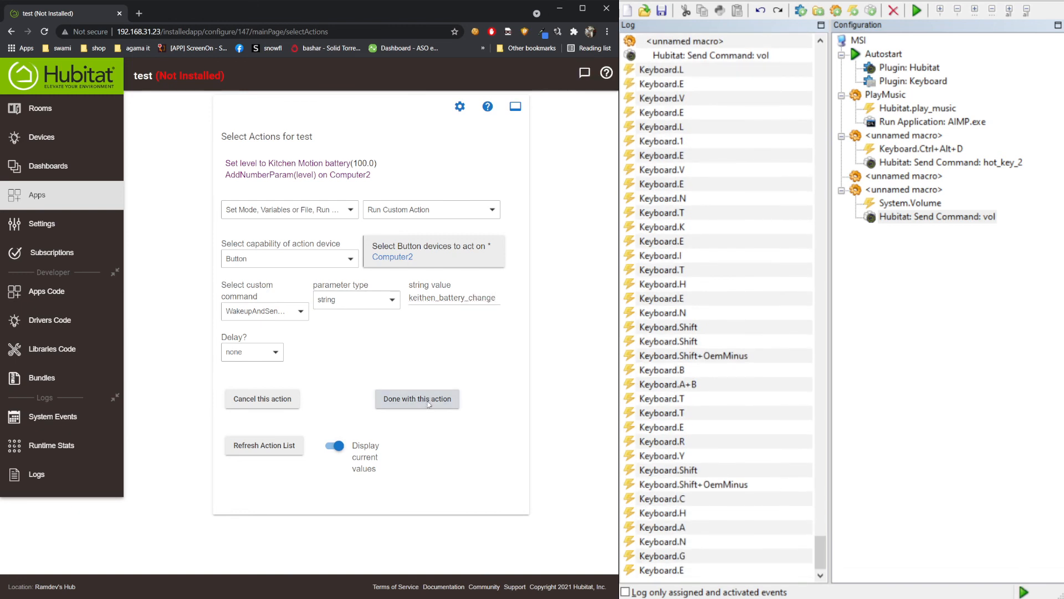
{"action": "left_click", "coordinate": [448, 469]}
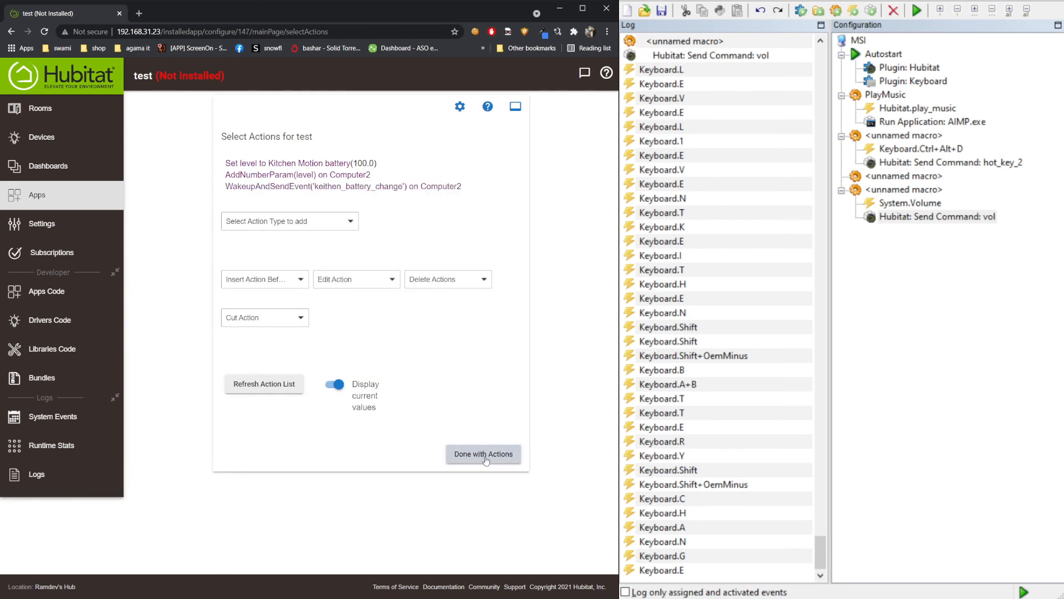
- Close the actions editor, review the three listed actions, and return to the rule page
{"action": "left_click", "coordinate": [485, 456]}
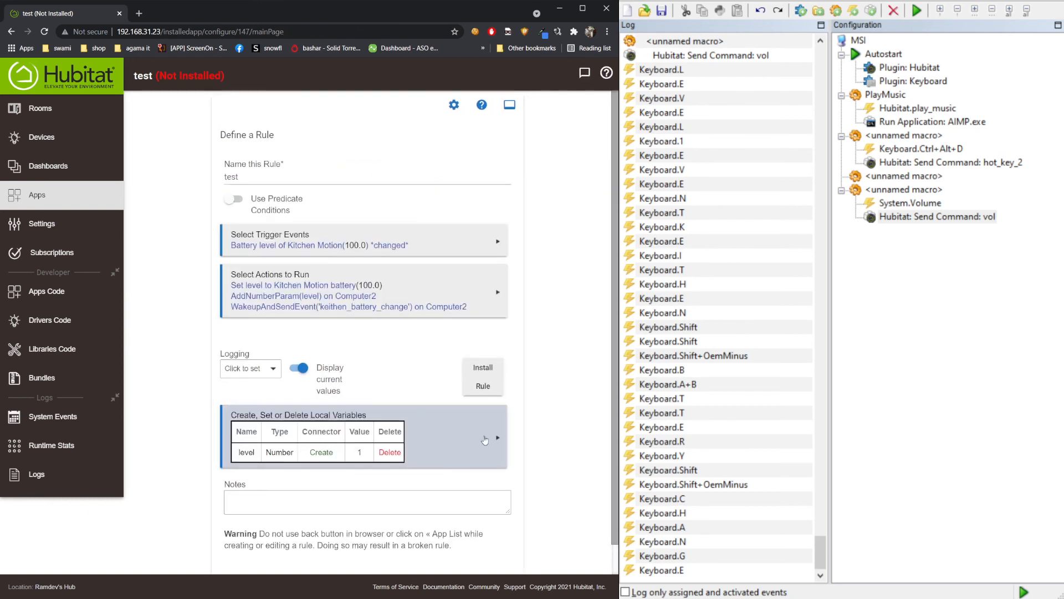
{"action": "scroll", "coordinate": [484, 440], "scroll_direction": "down", "scroll_amount": 1}
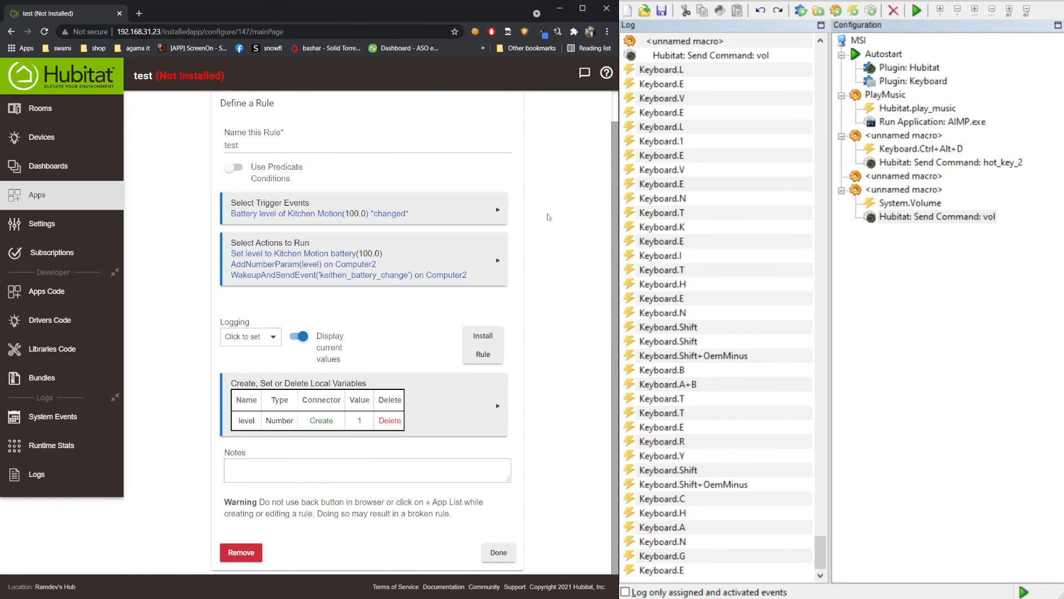
{"action": "scroll", "coordinate": [429, 248], "scroll_direction": "up", "scroll_amount": 1}
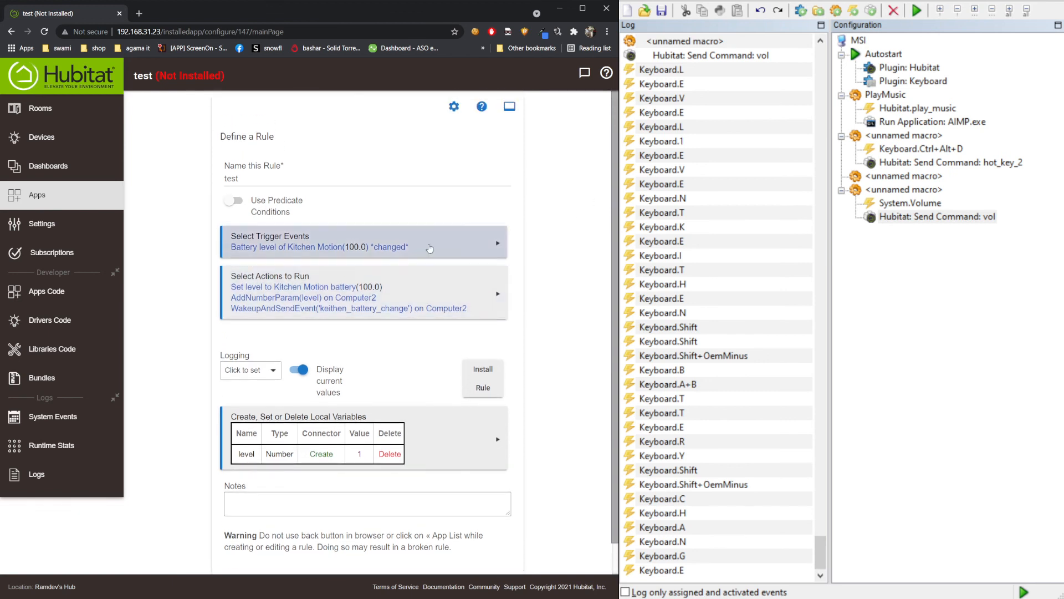
{"action": "left_click", "coordinate": [411, 294]}
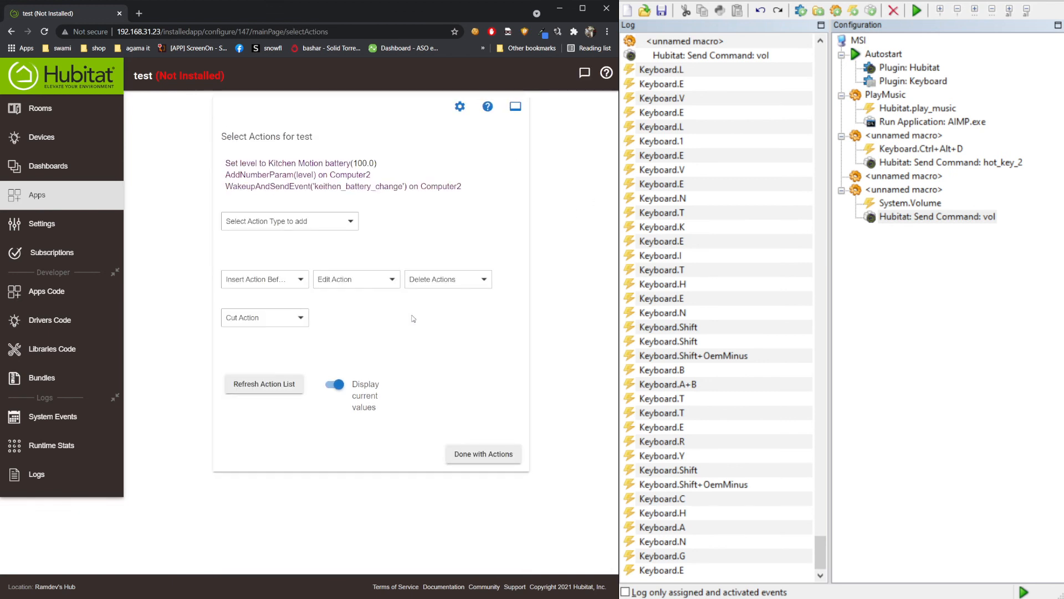
{"action": "left_click", "coordinate": [499, 454]}
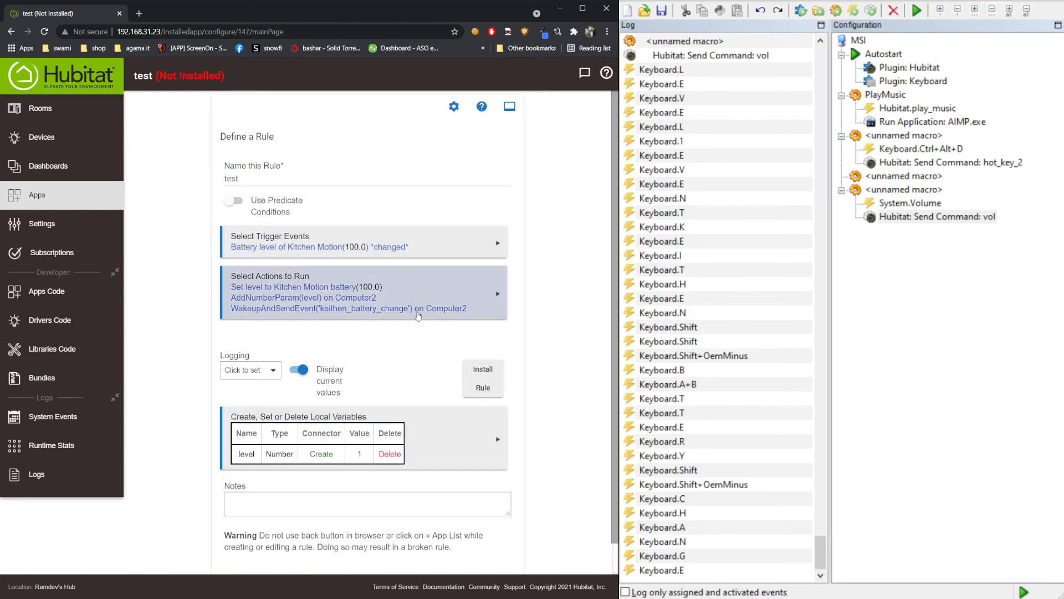